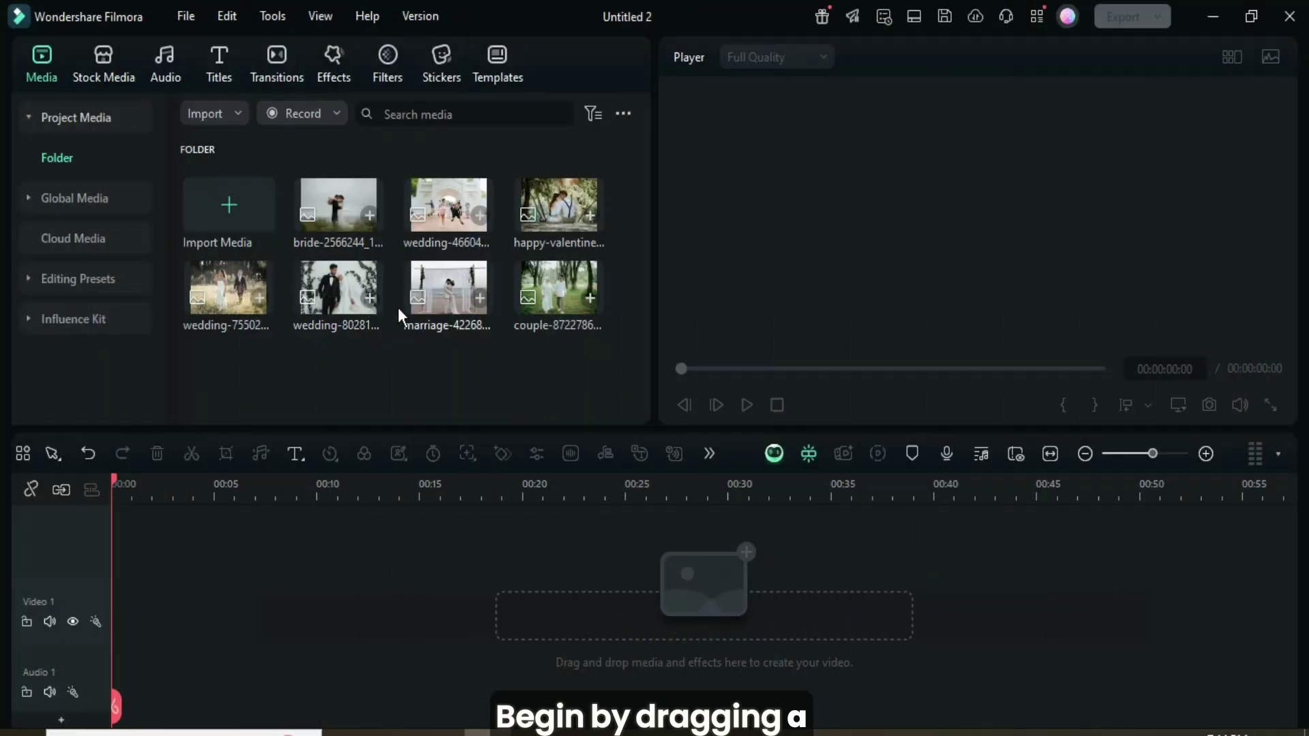
Place the beach-arch marriage photo on Video 1 and crop it to fit the frame
drag(432, 294, 522, 607)
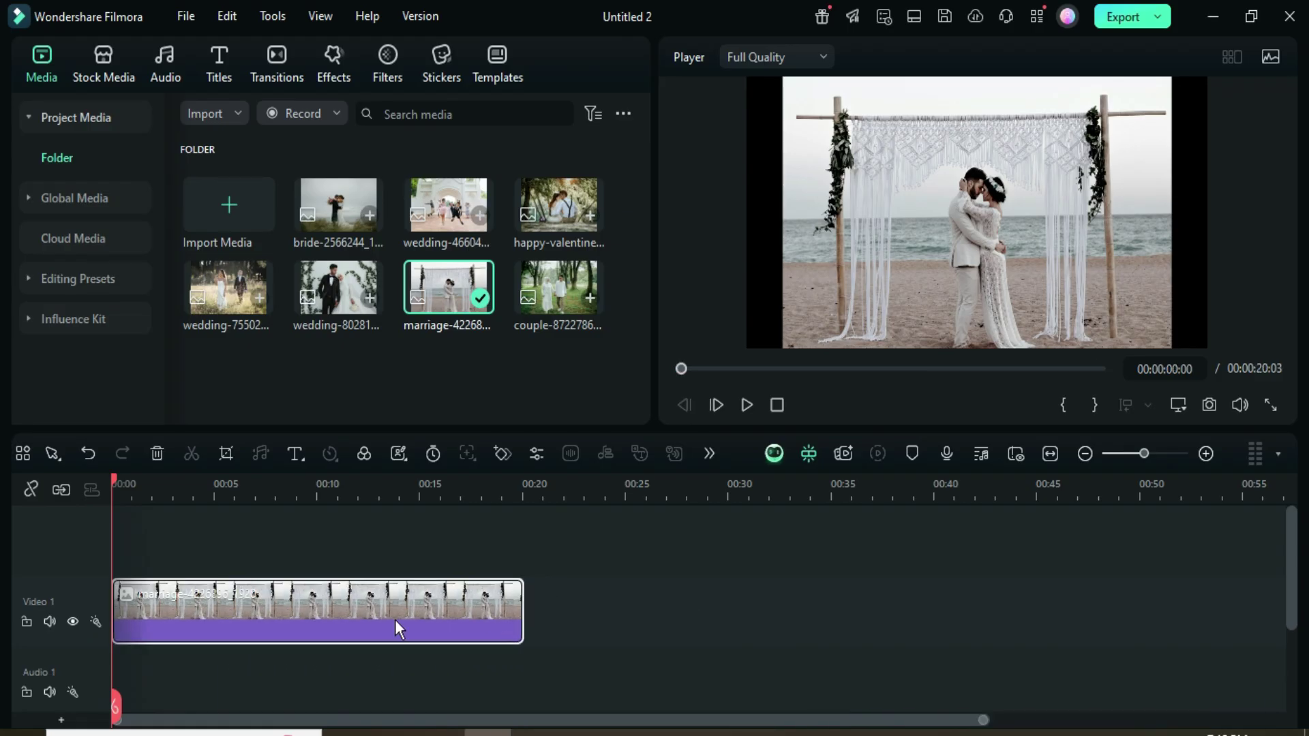
right_click(264, 596)
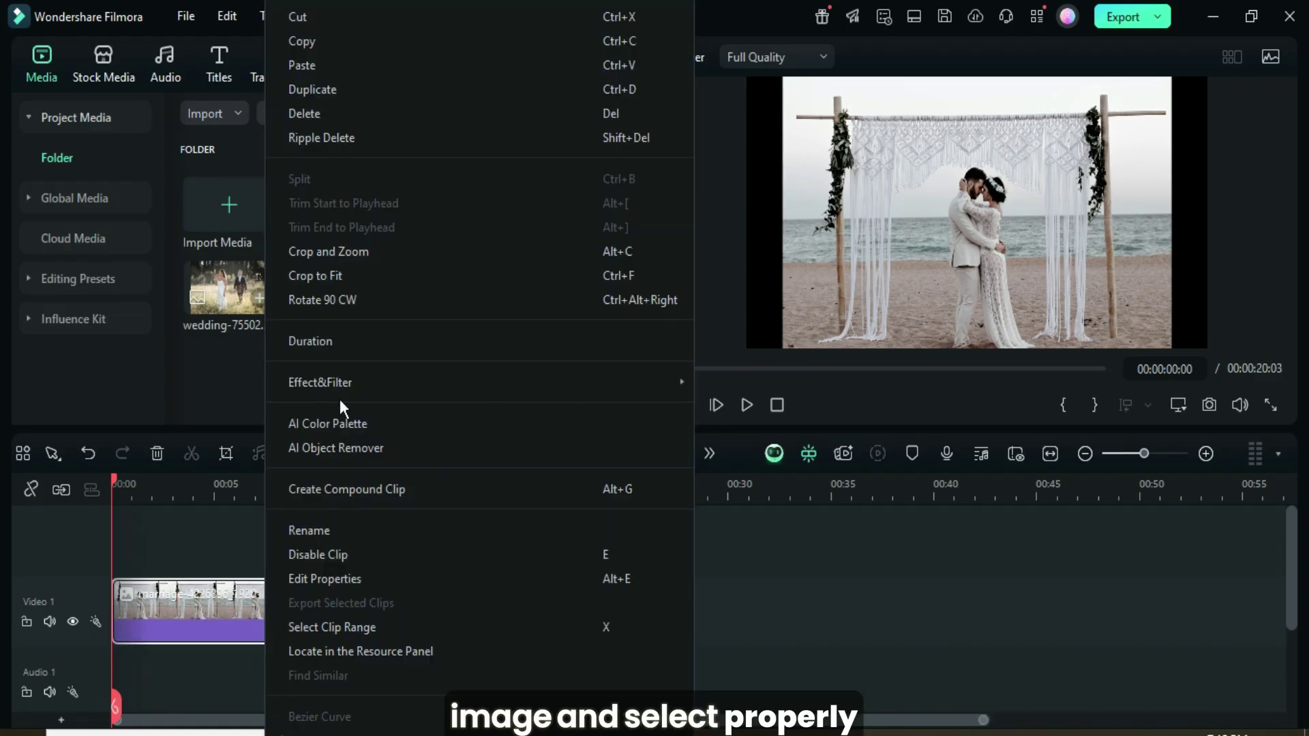
click(324, 275)
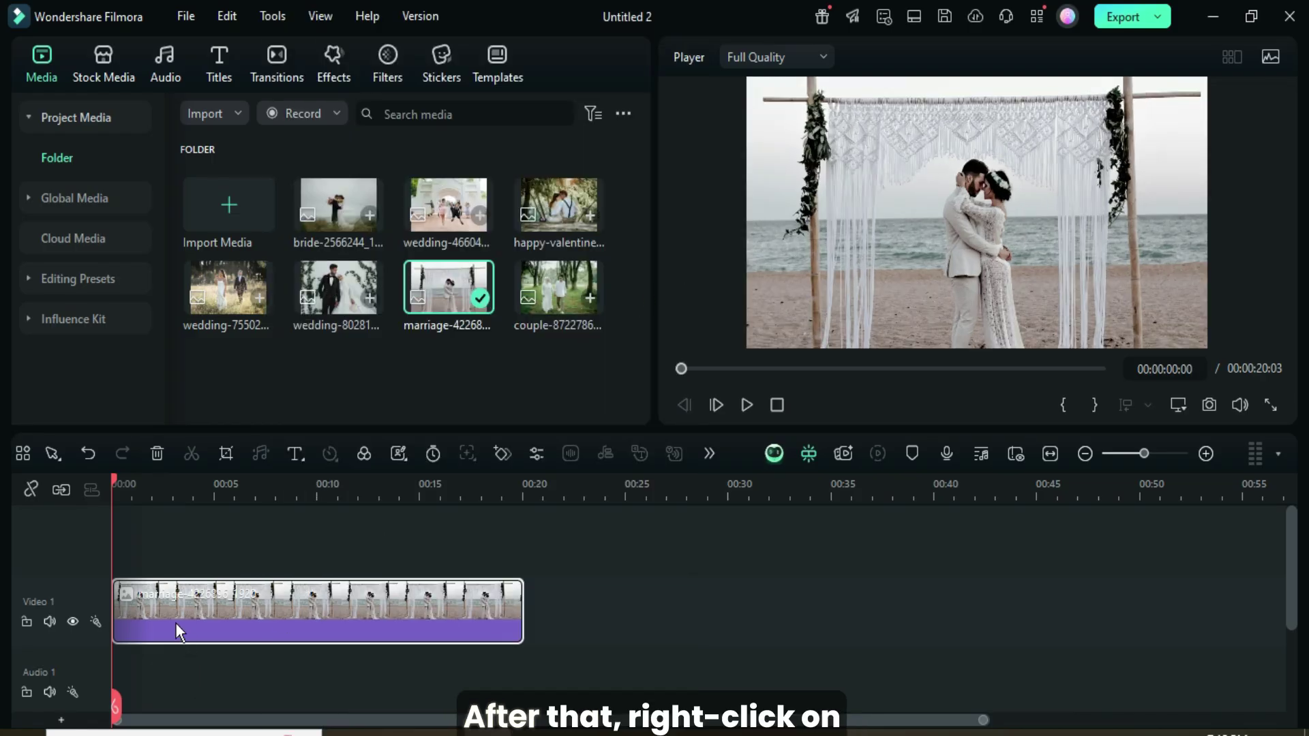
Add 9 video tracks through the Track Manager, giving Video 1 through Video 10
right_click(70, 523)
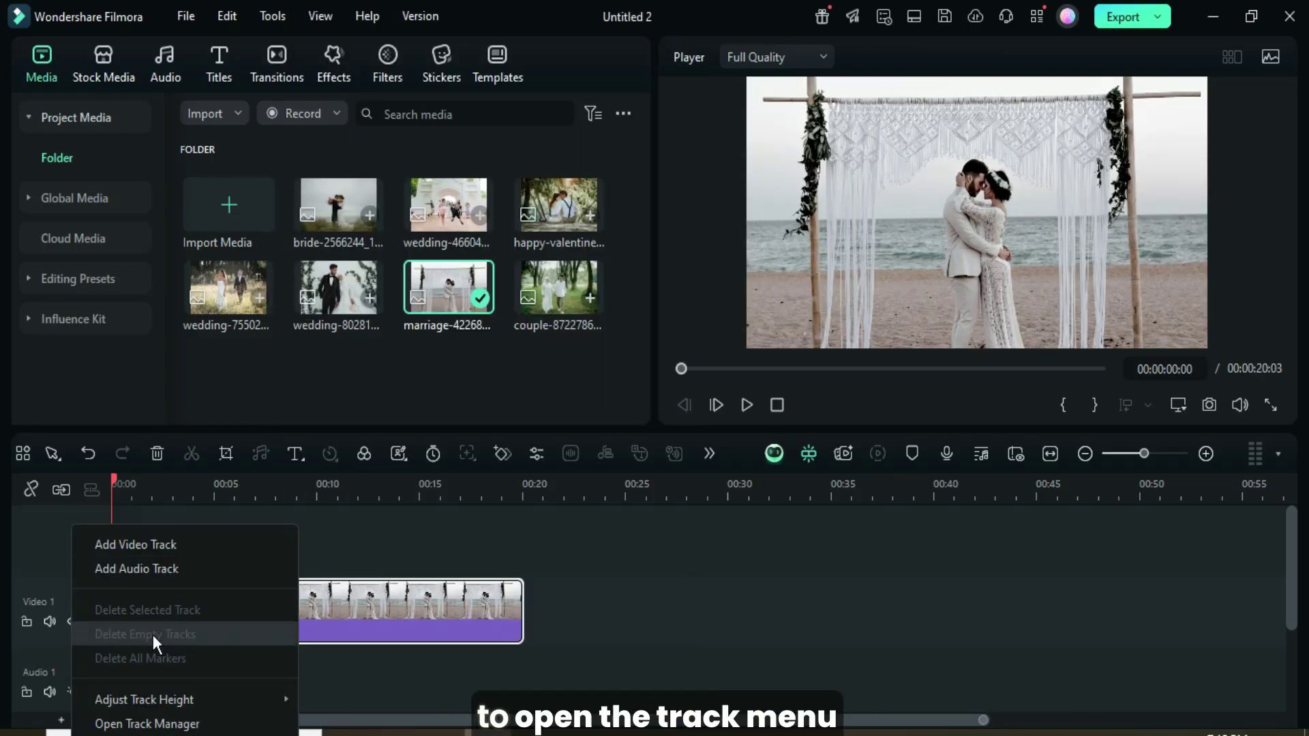
click(124, 723)
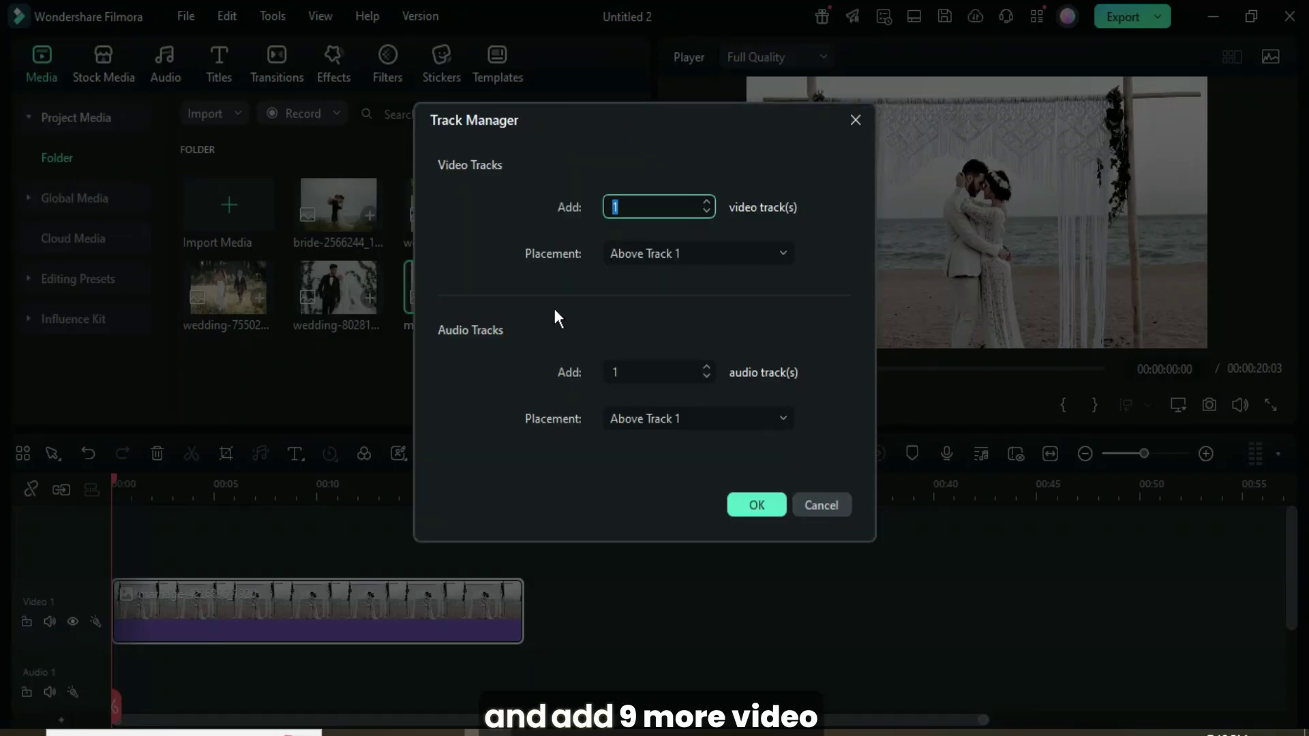
text(9)
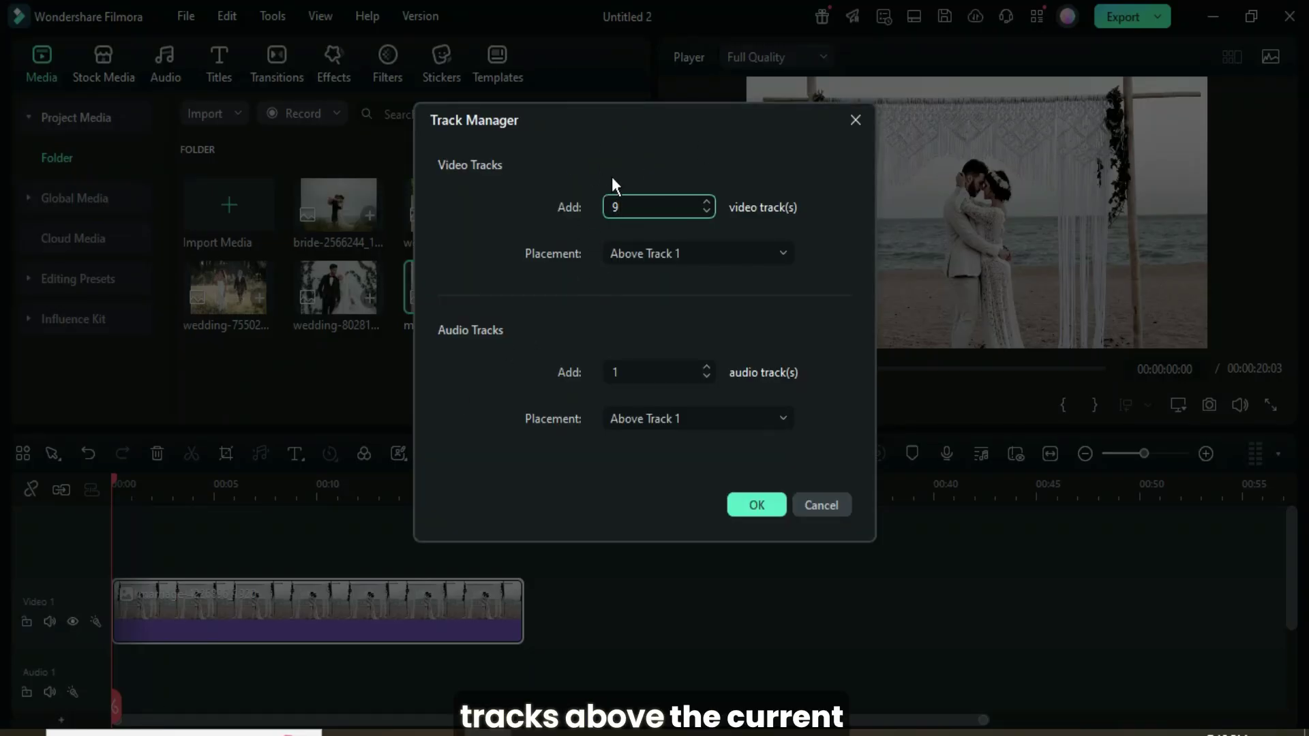
click(746, 506)
scroll(260, 600, down, 5)
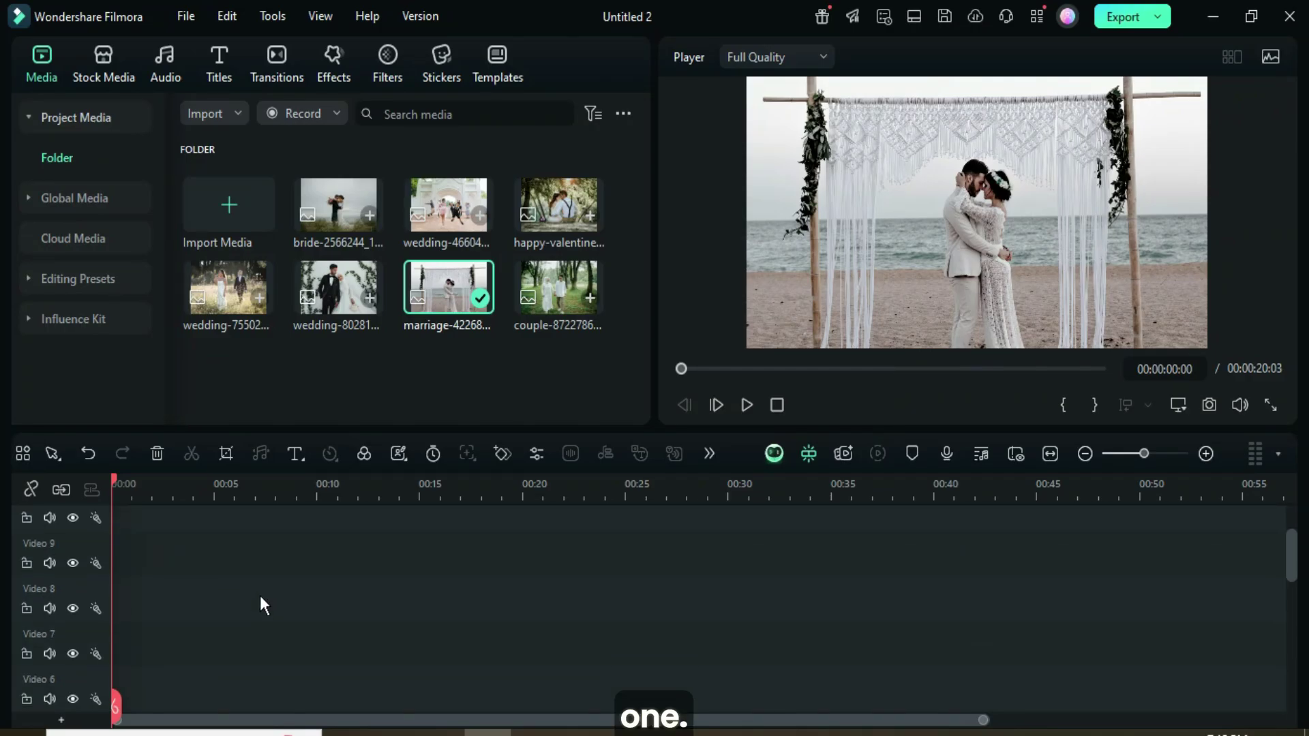
scroll(255, 611, up, 5)
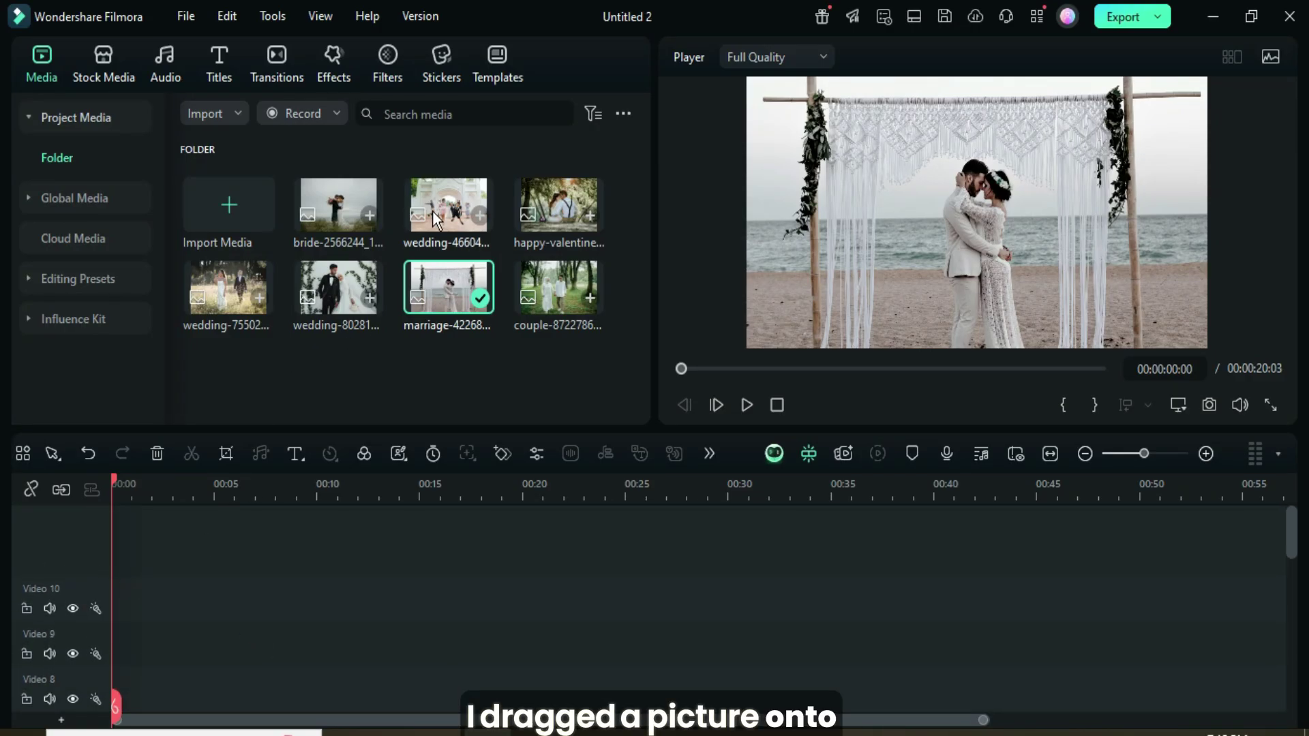
Drop the jumping-children wedding photo onto Video 10 and apply a 1:1 crop ratio
drag(432, 211, 391, 614)
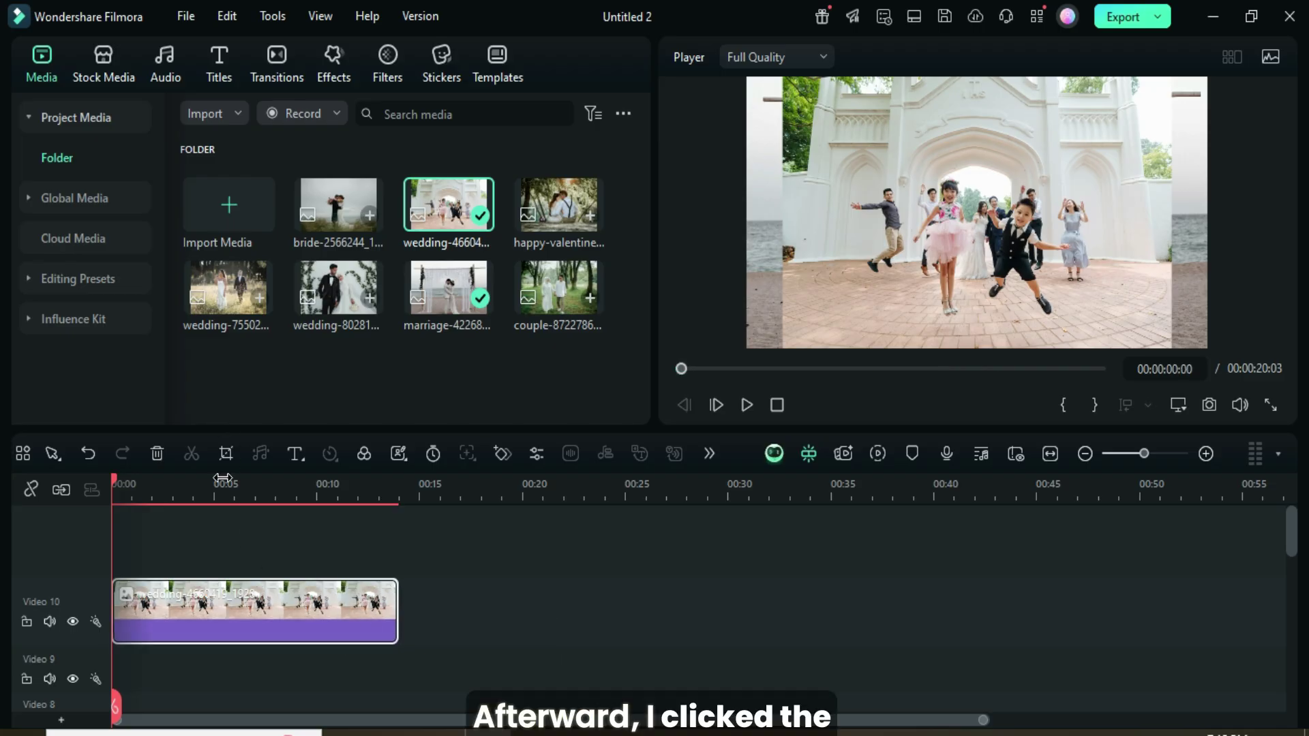
click(226, 454)
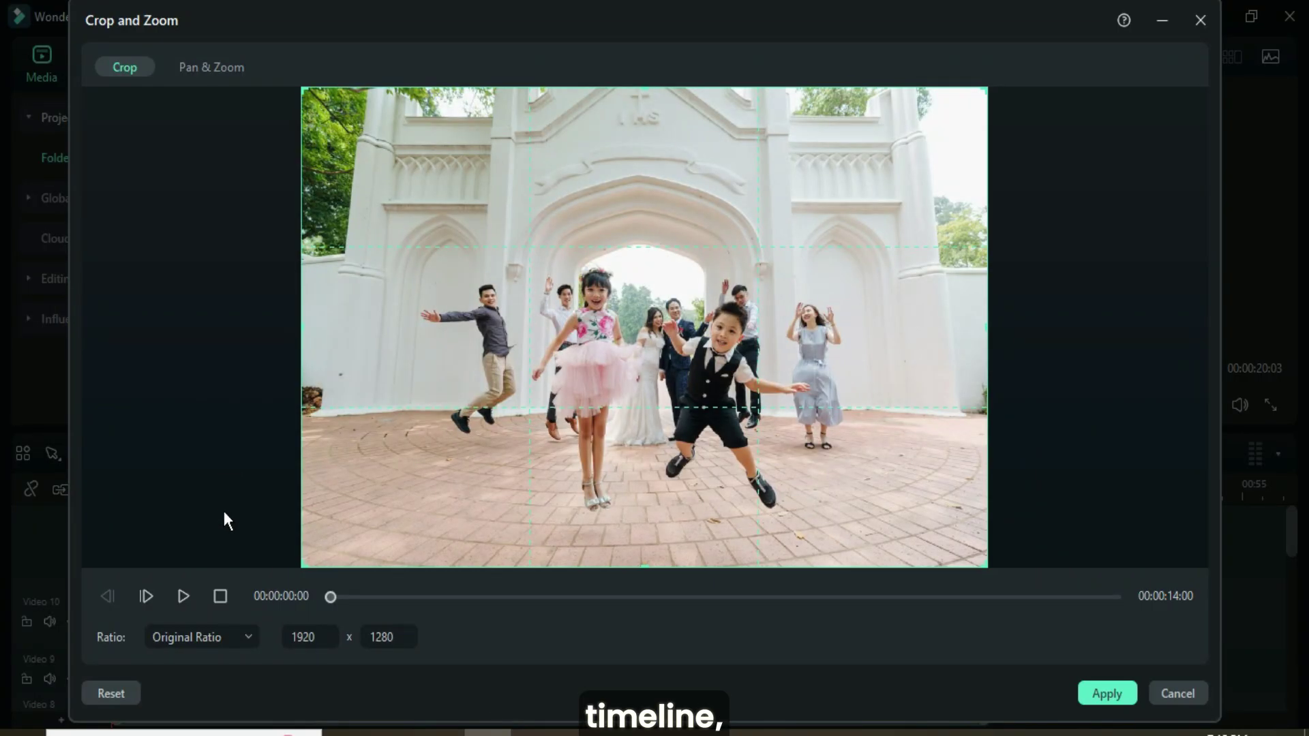
click(182, 641)
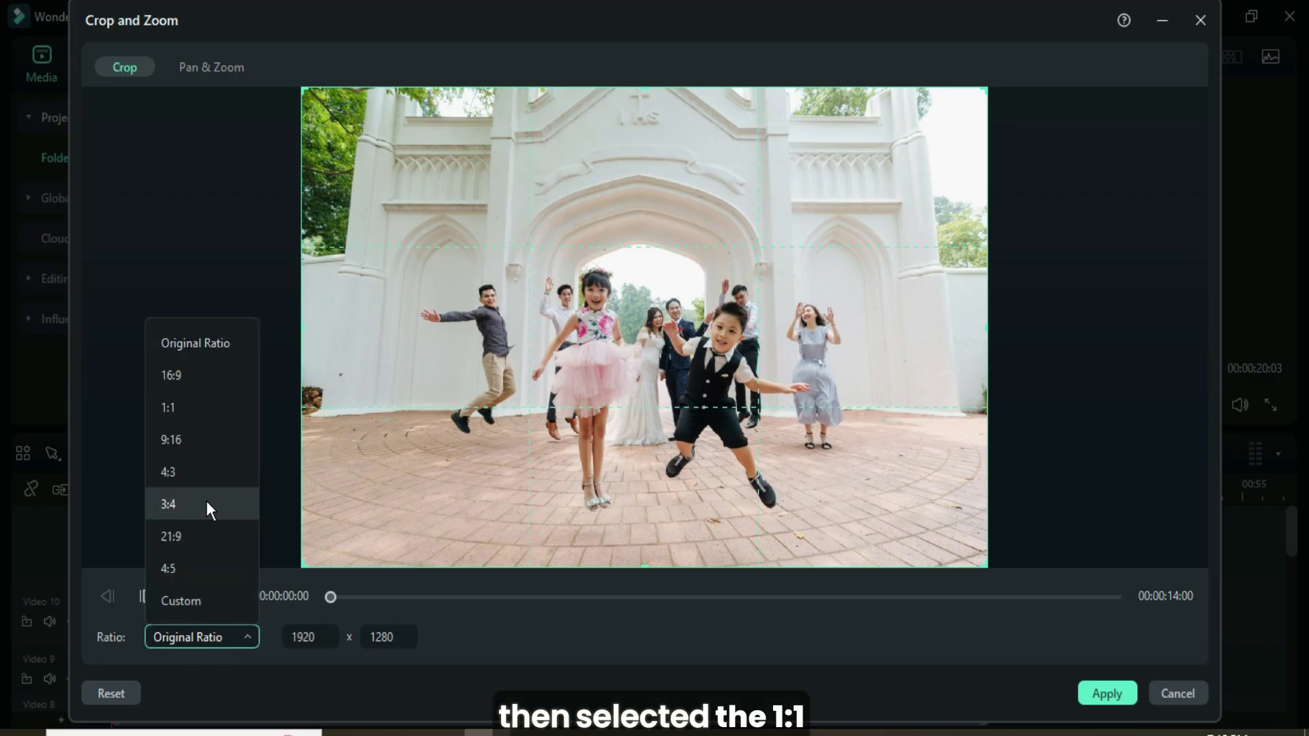
click(155, 410)
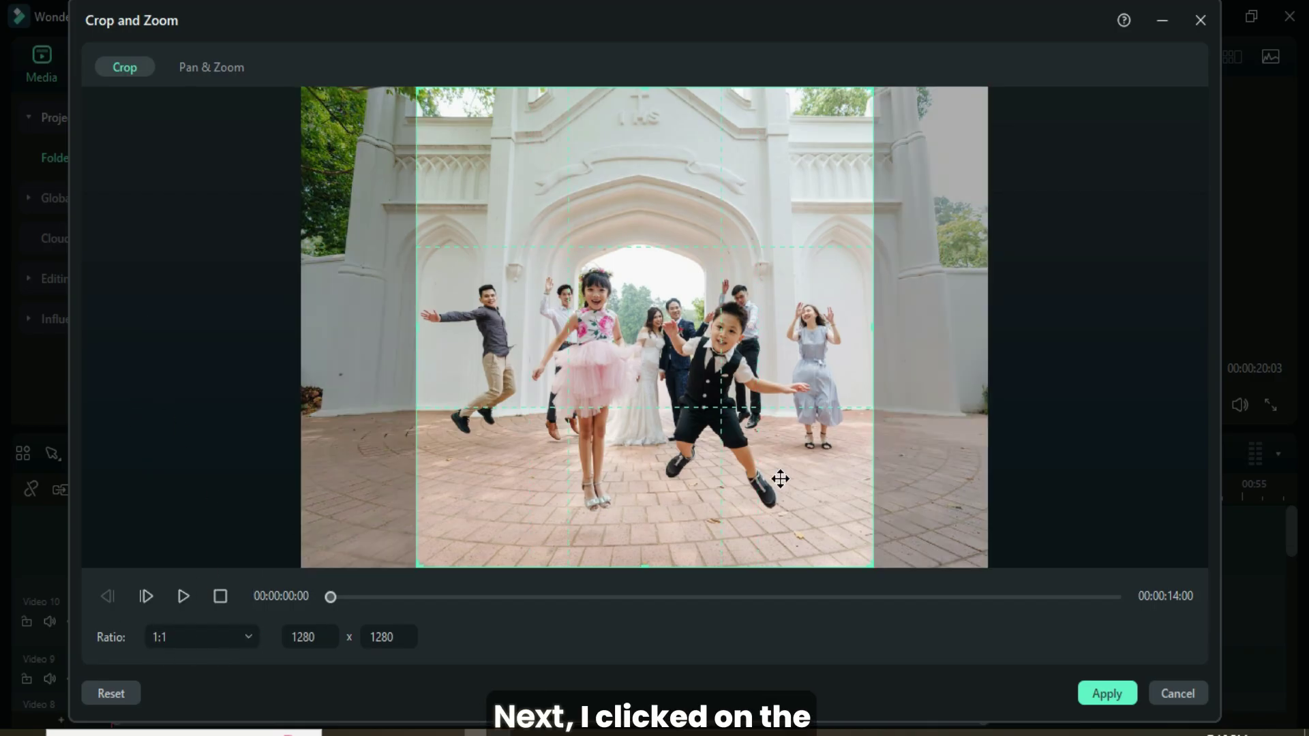
click(1089, 692)
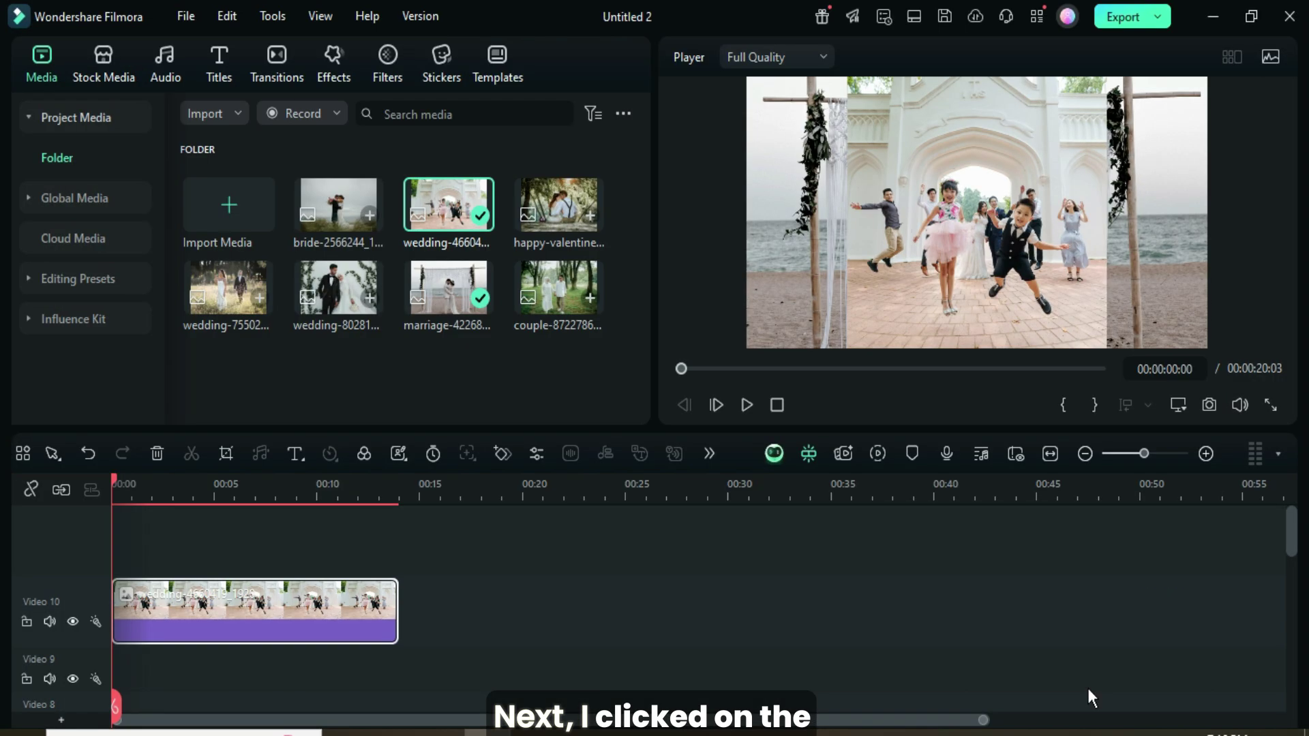
Scale the square group photo down to 50%
double_click(260, 613)
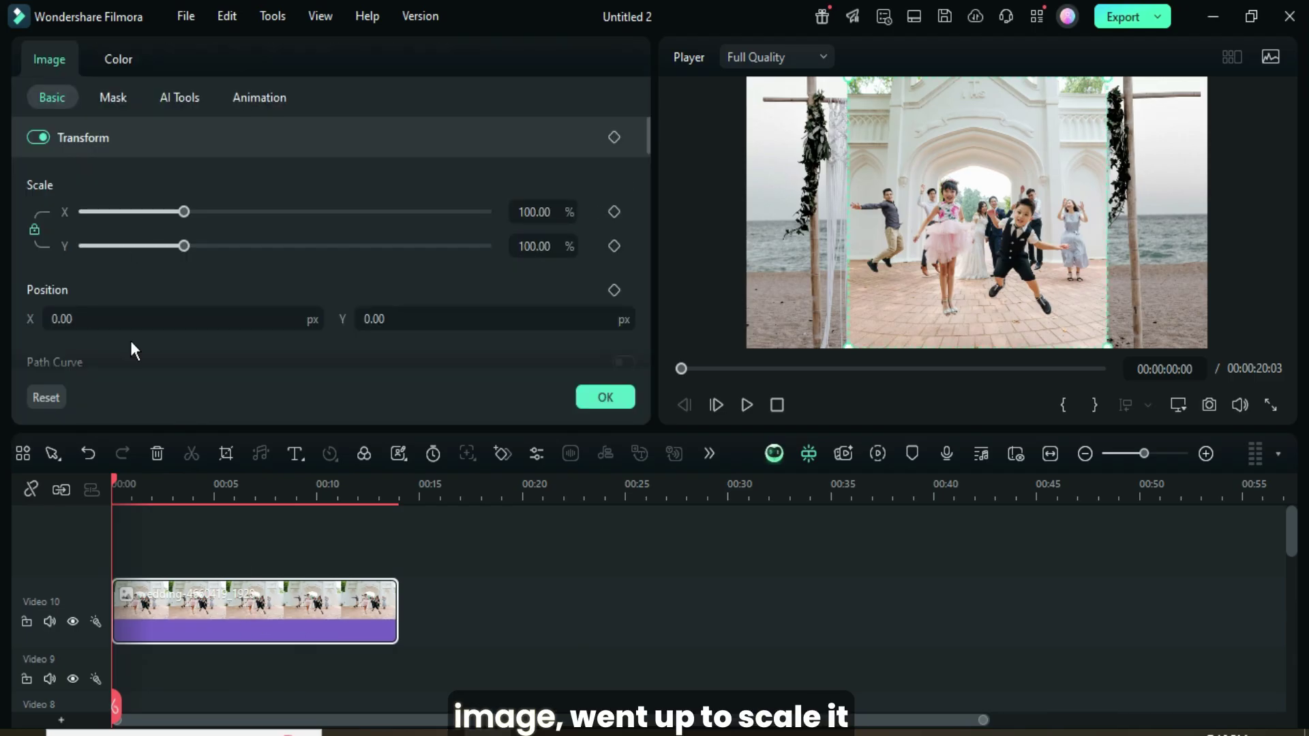
click(544, 211)
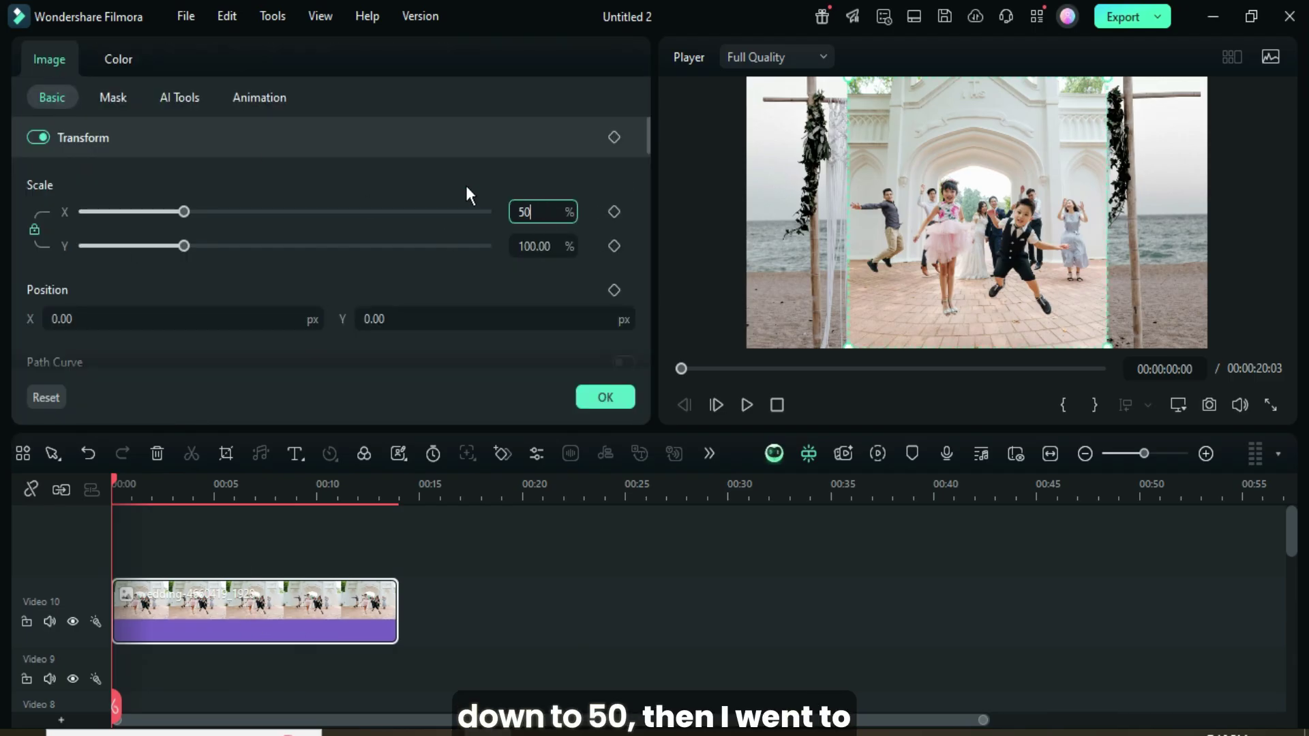
text(50)
key(Return)
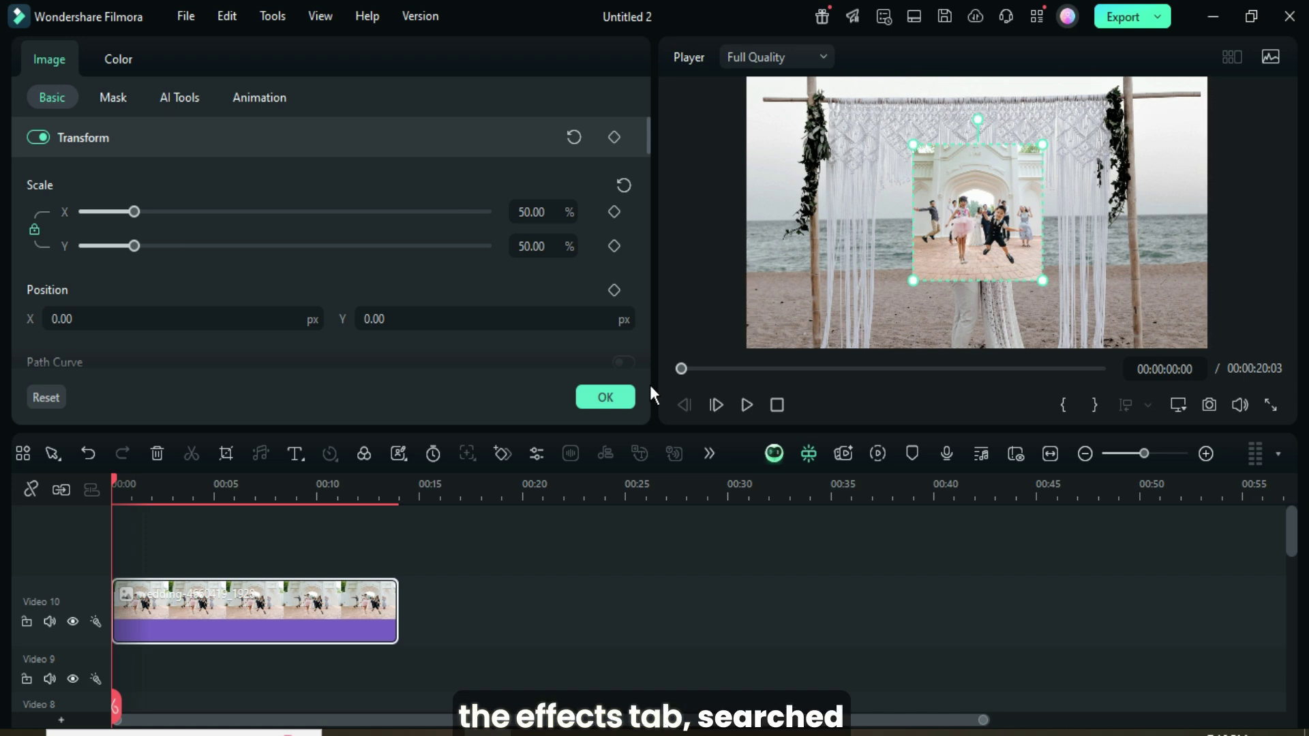
click(617, 401)
Apply the Border effect to the photo with black start and end colours and size 2
click(334, 72)
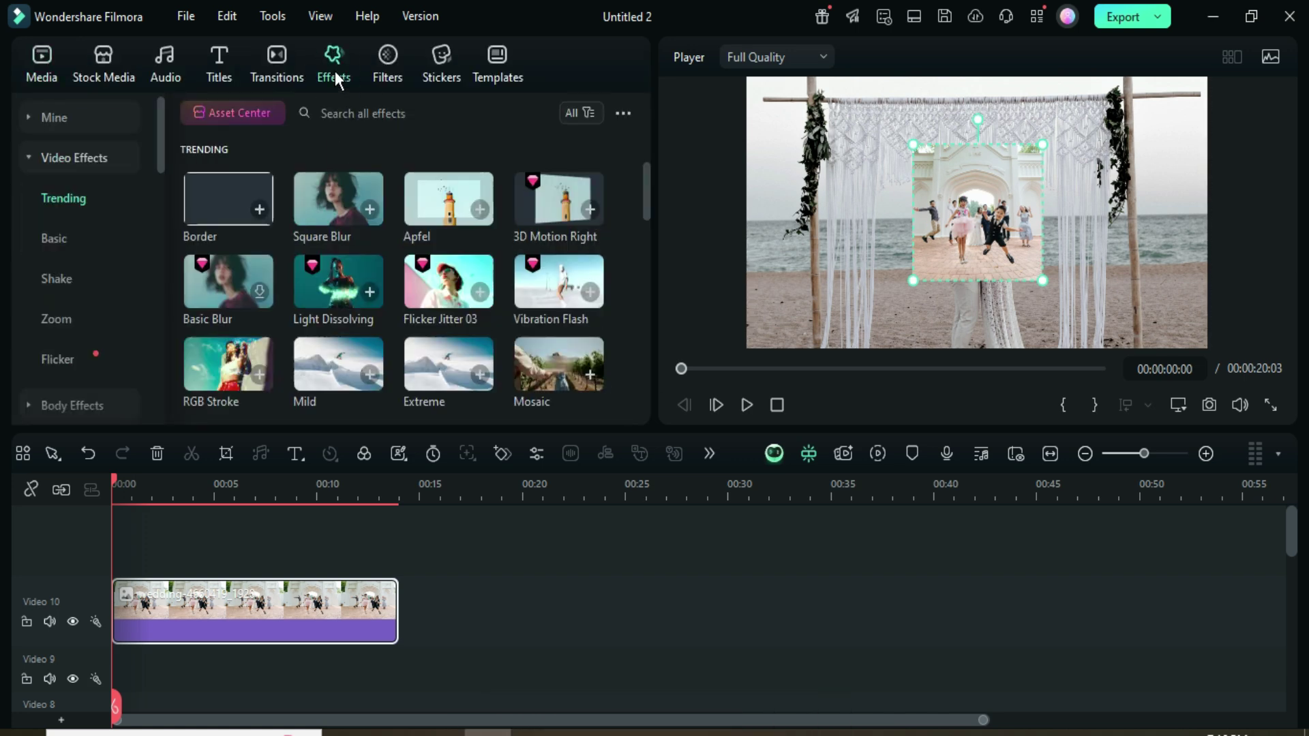
drag(219, 203, 206, 585)
click(227, 608)
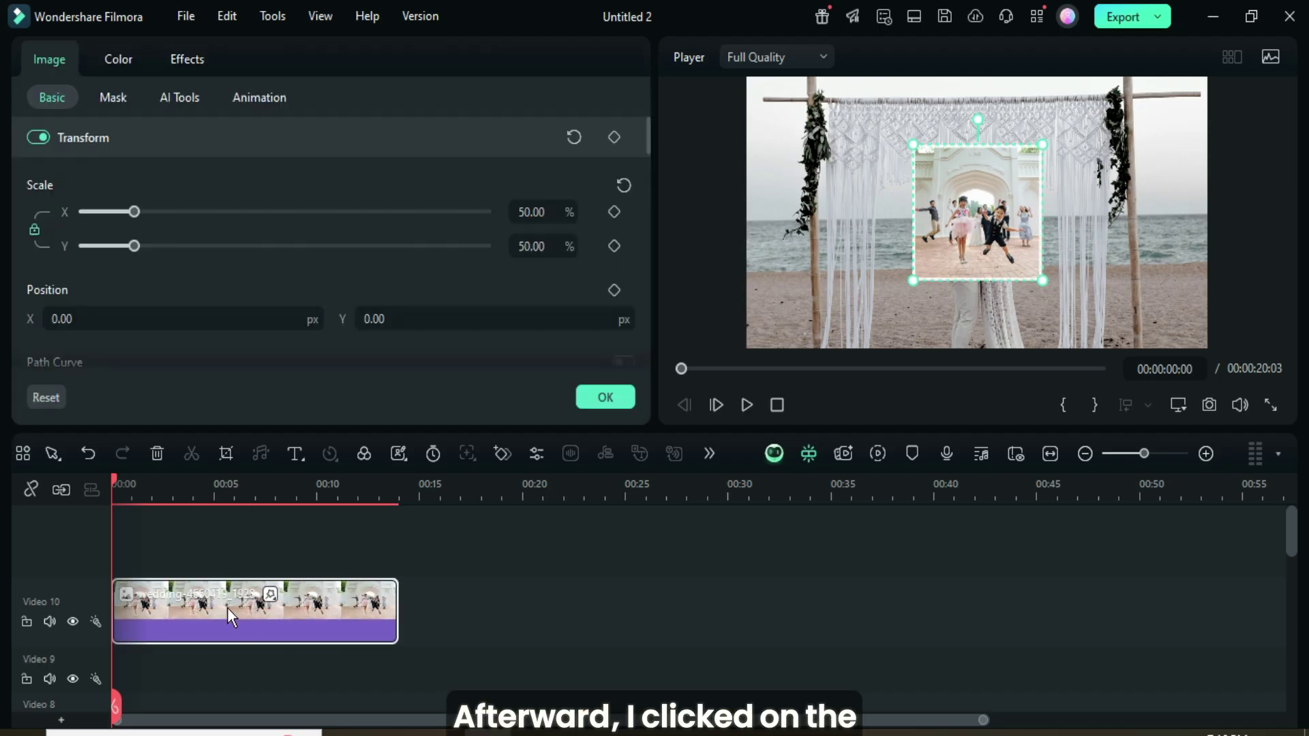
click(195, 58)
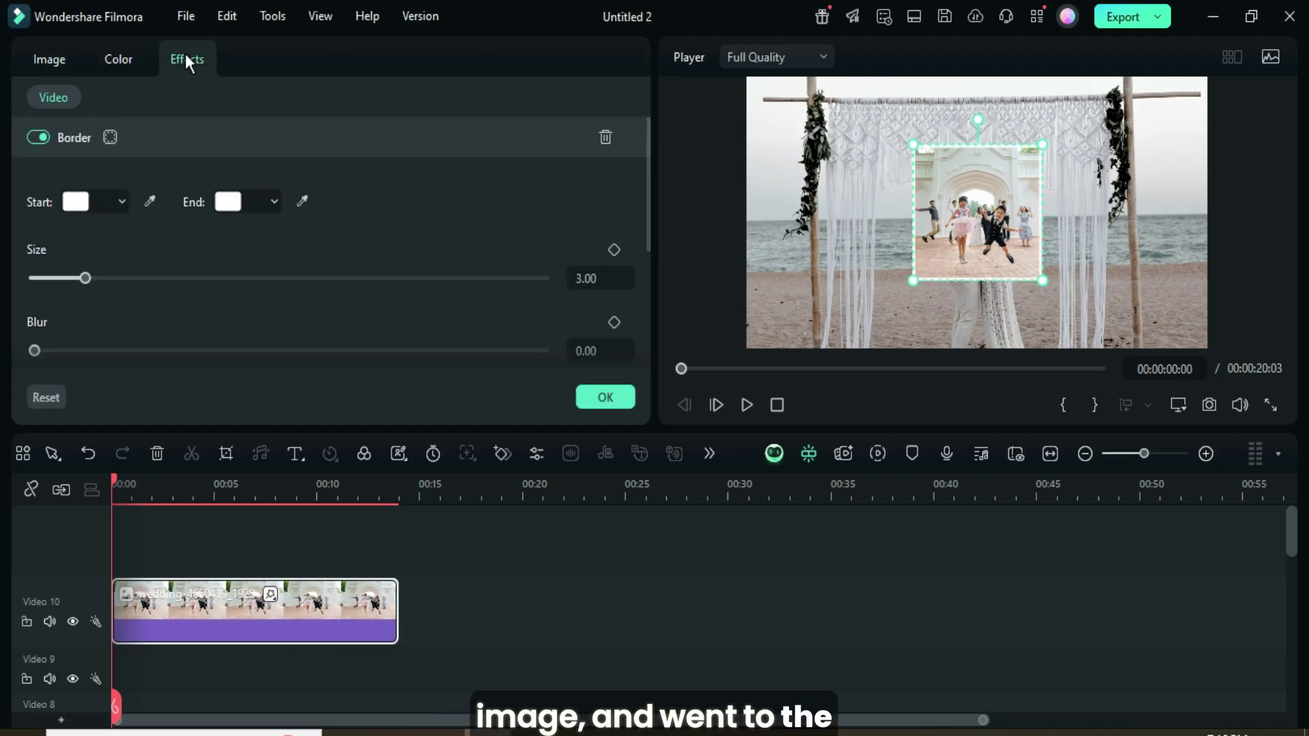
click(120, 202)
click(84, 334)
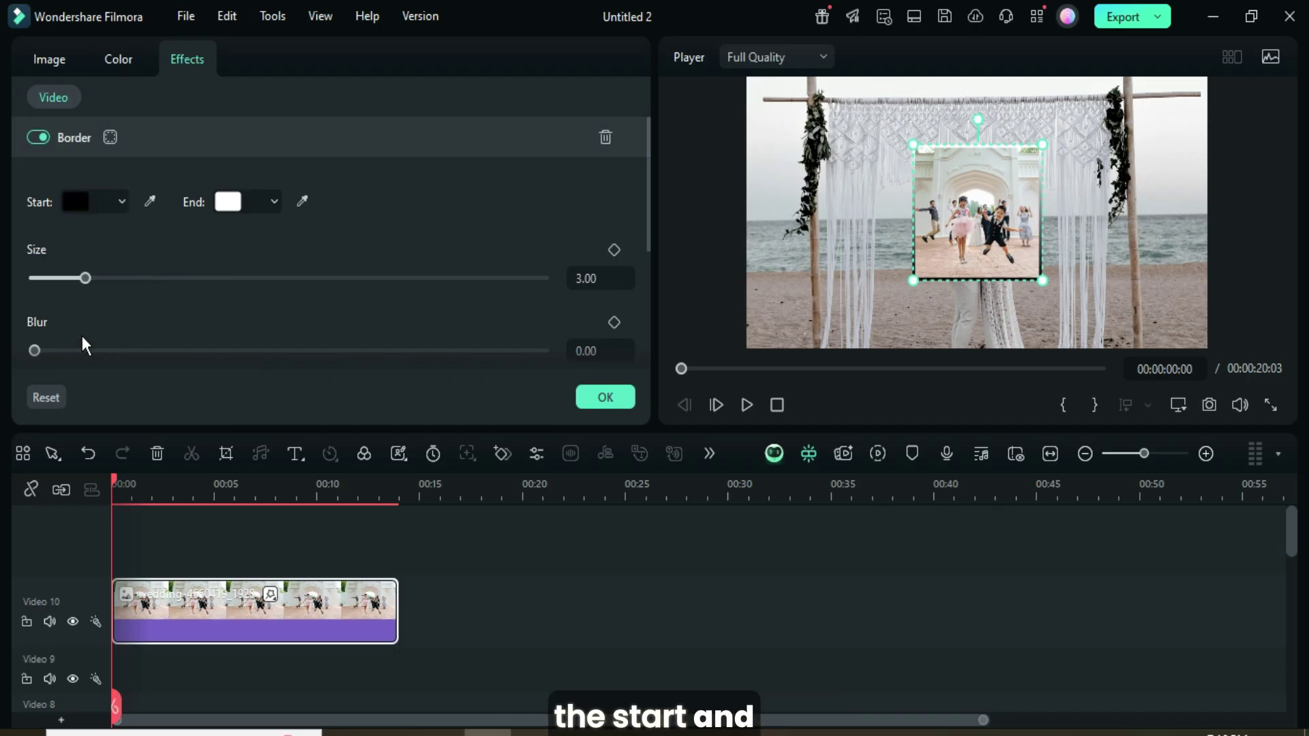
click(271, 202)
click(234, 333)
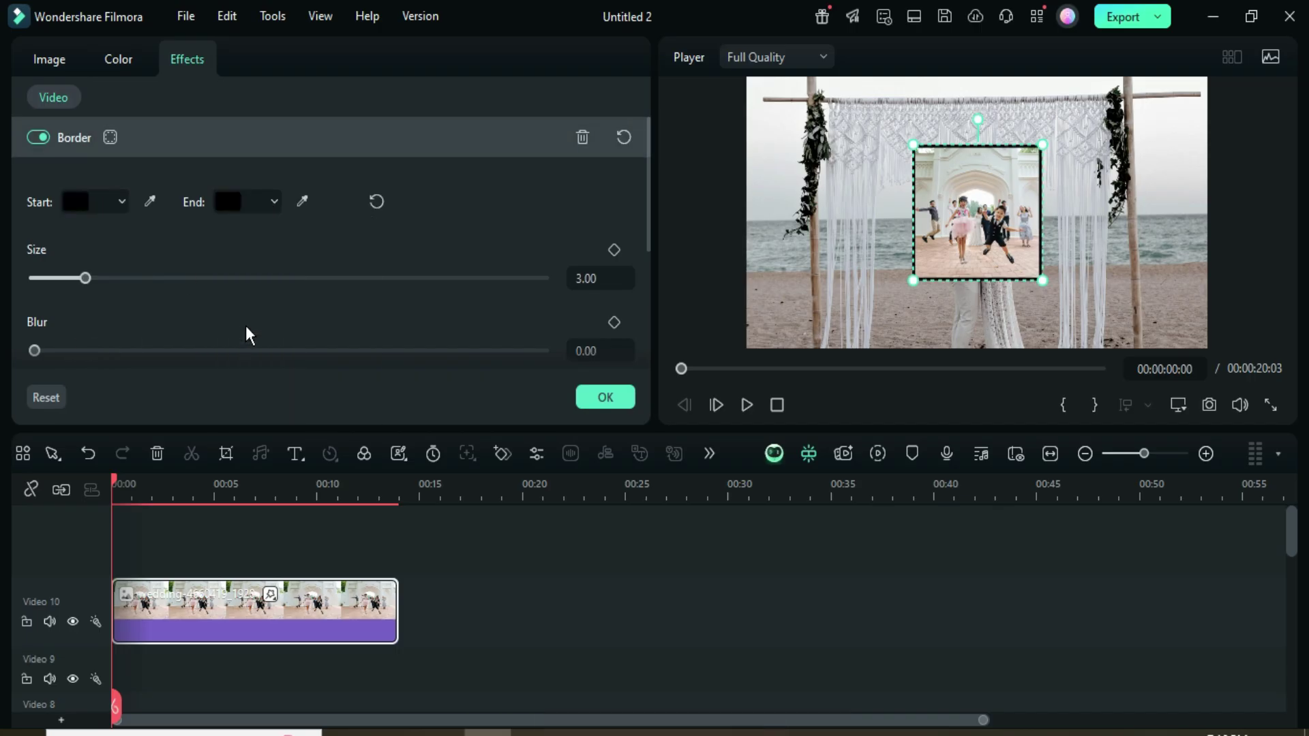
click(588, 276)
text(2)
key(Return)
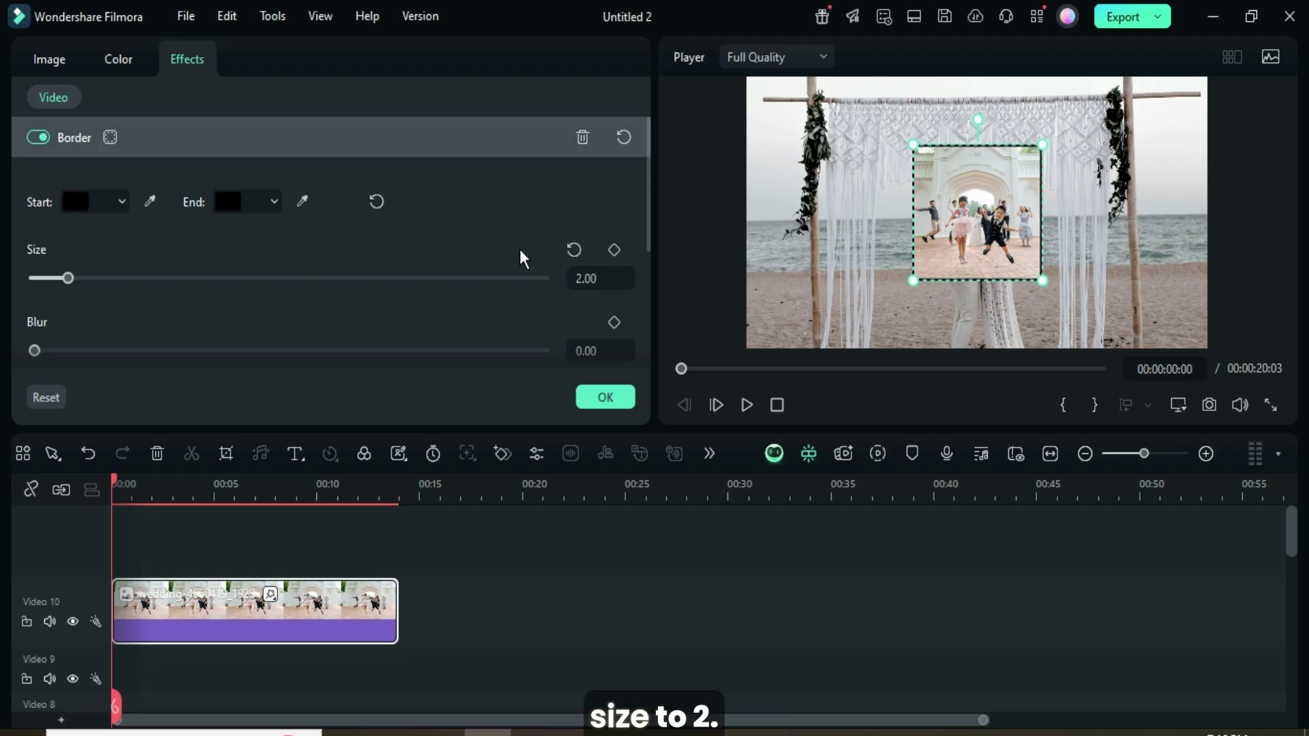
Turn on Drop Shadow in the Image settings with distance 5 and opacity 100
click(49, 62)
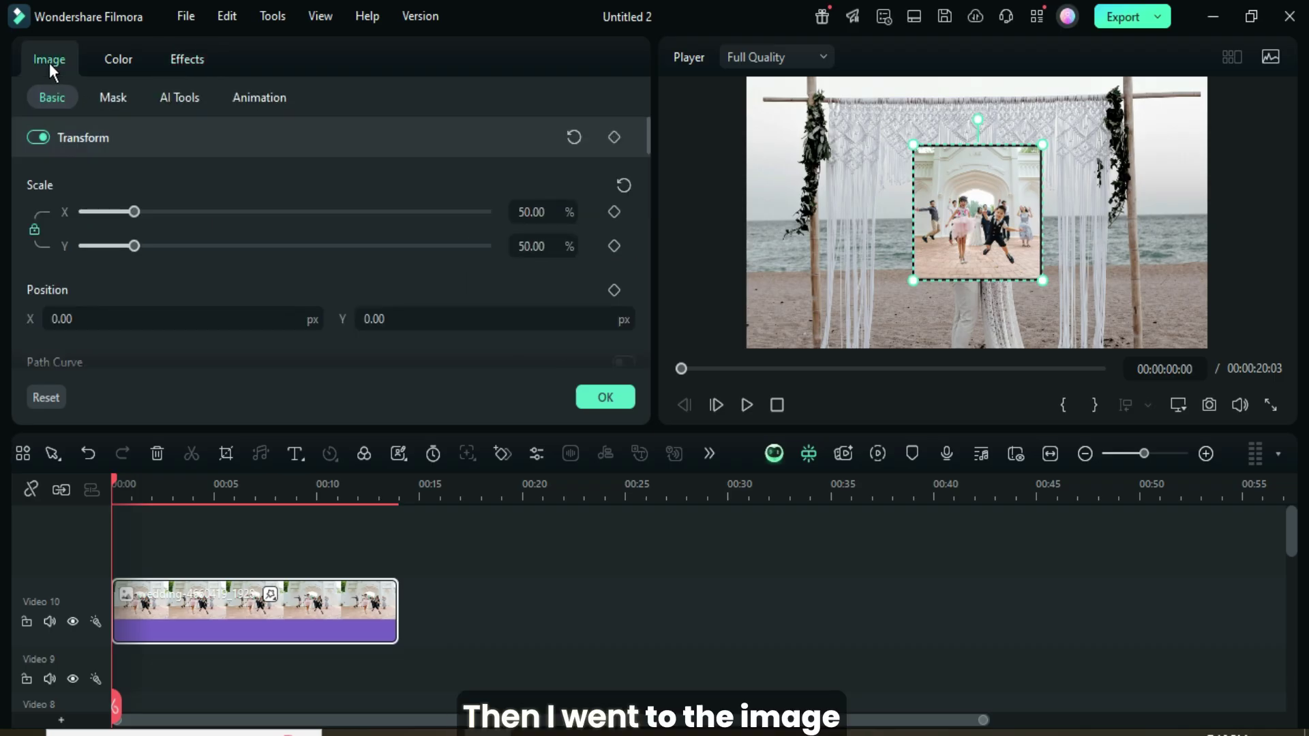
drag(645, 125, 631, 284)
click(38, 184)
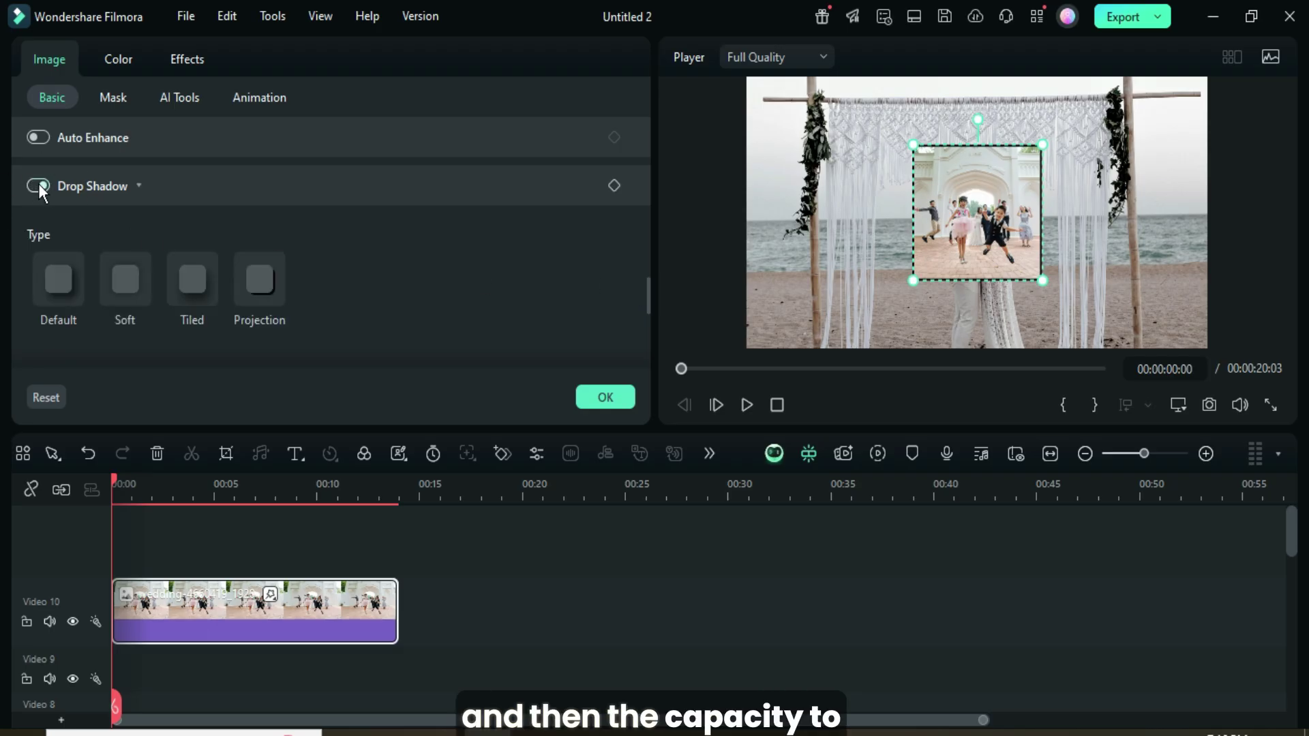
drag(642, 284, 641, 325)
double_click(598, 251)
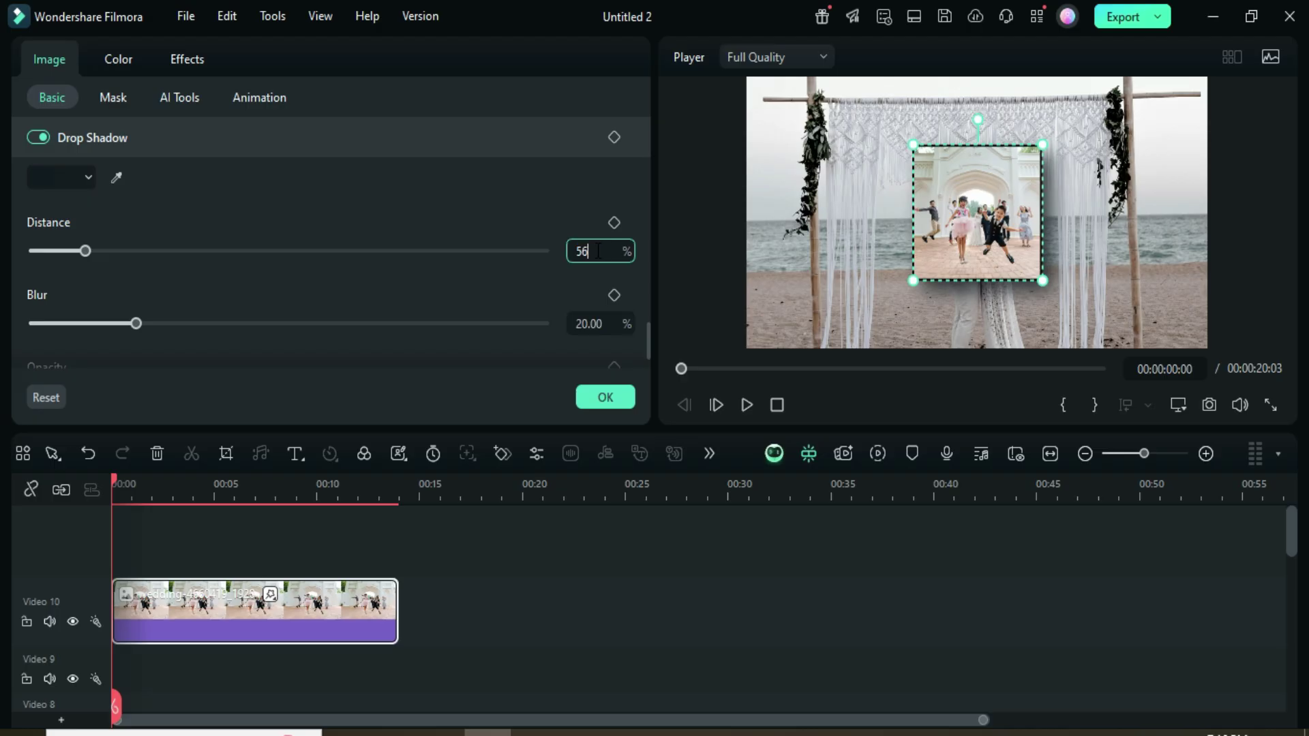
key(Return)
drag(648, 324, 647, 335)
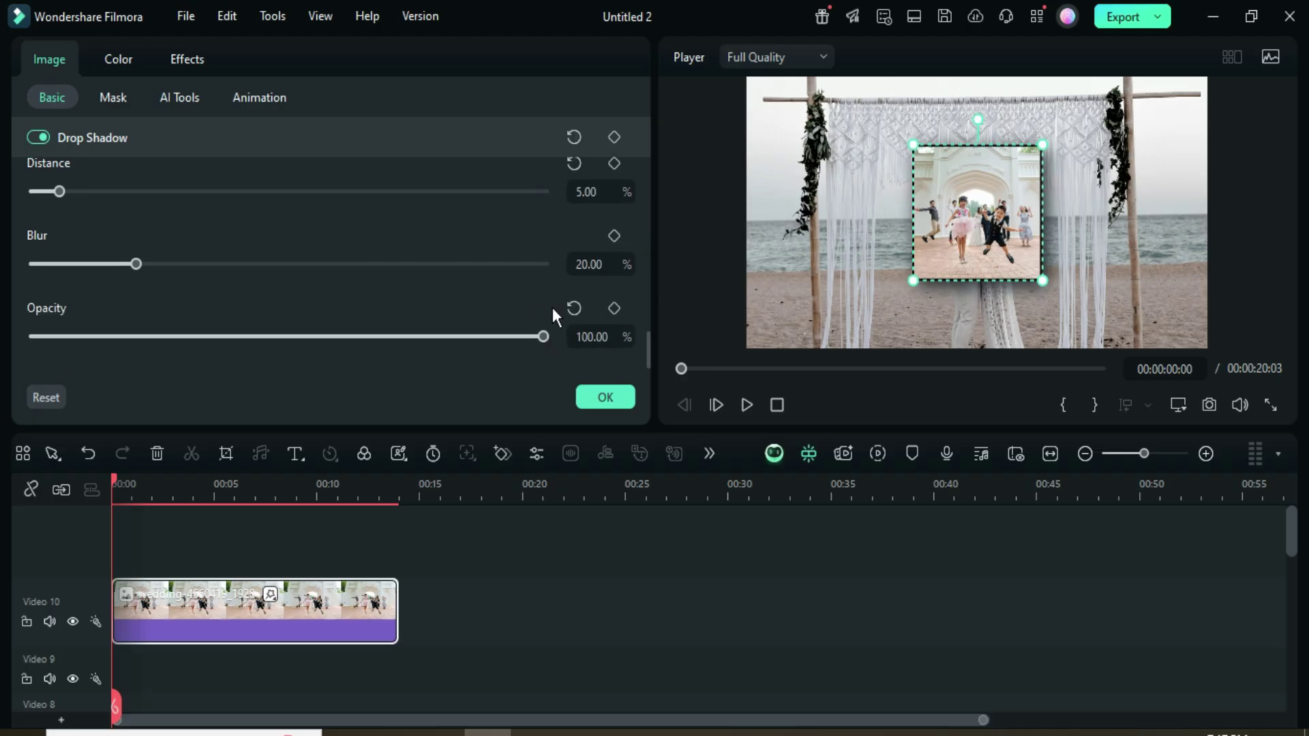
Add a transform keyframe at the clip start with Position X set to -1235
drag(649, 347, 640, 150)
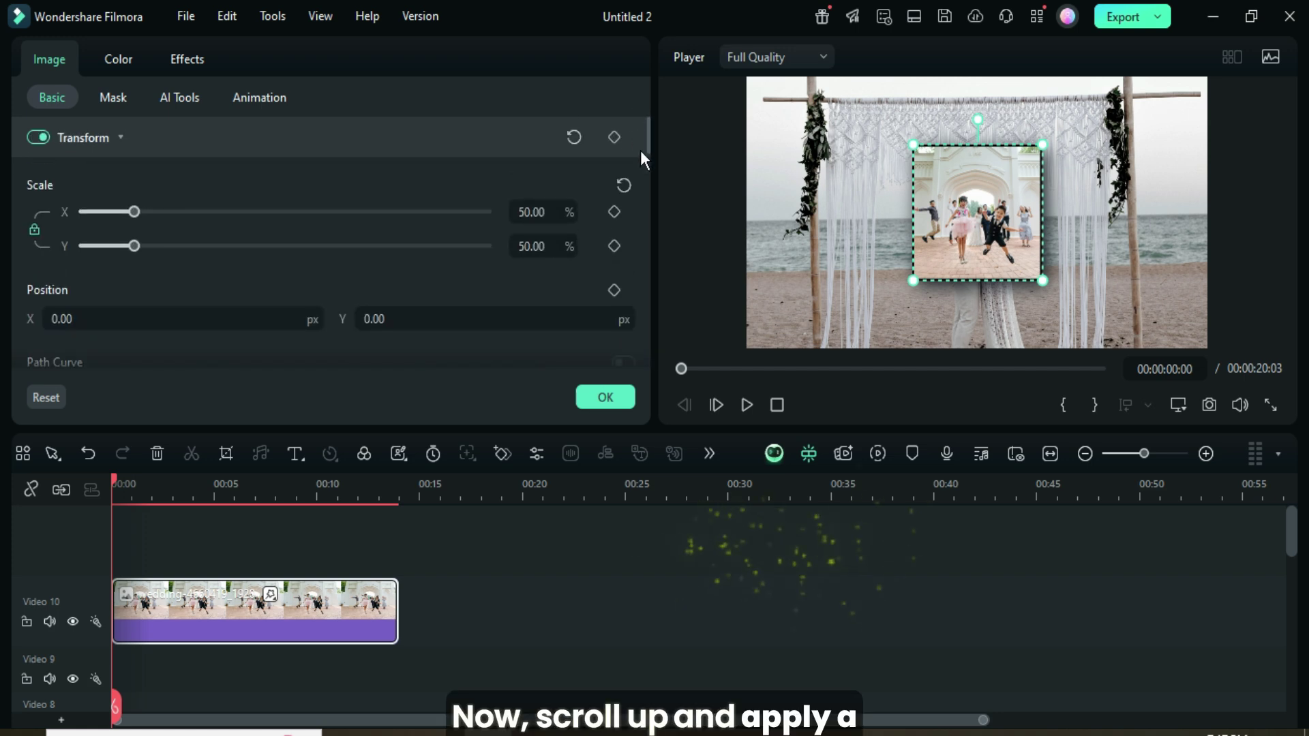
click(614, 137)
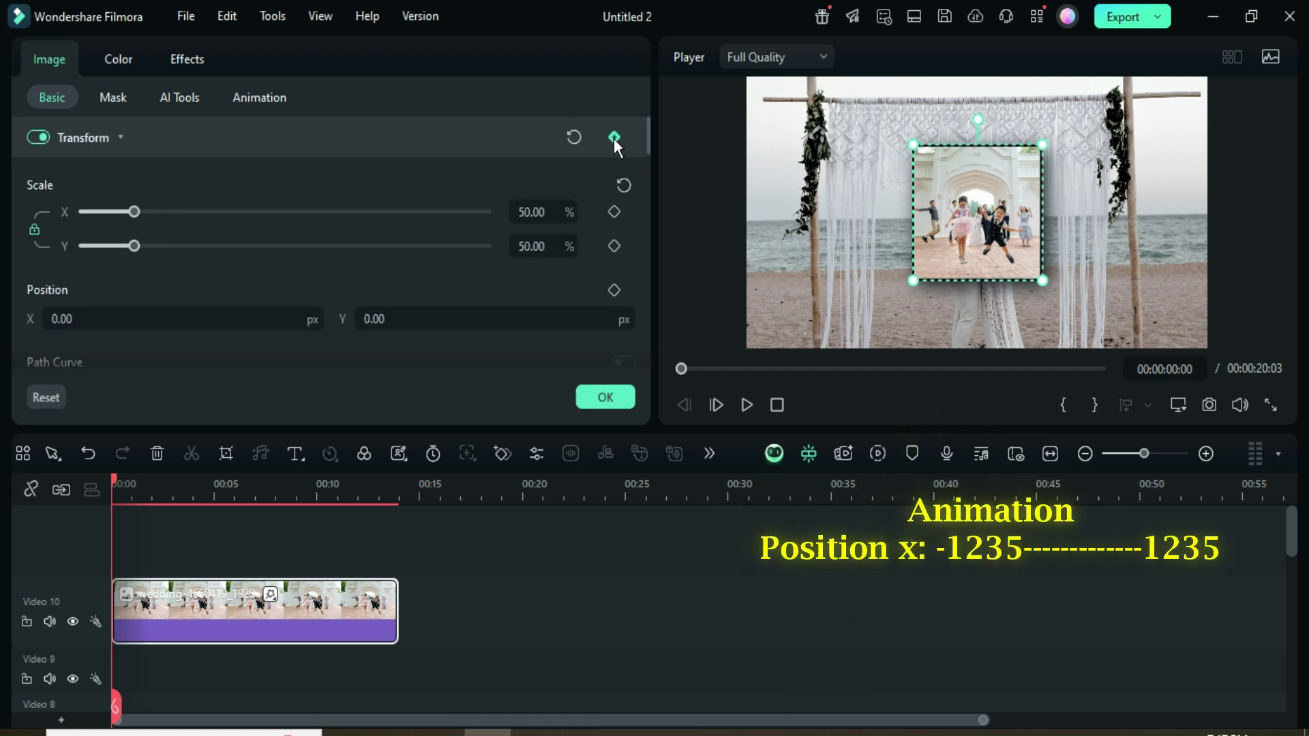
click(76, 321)
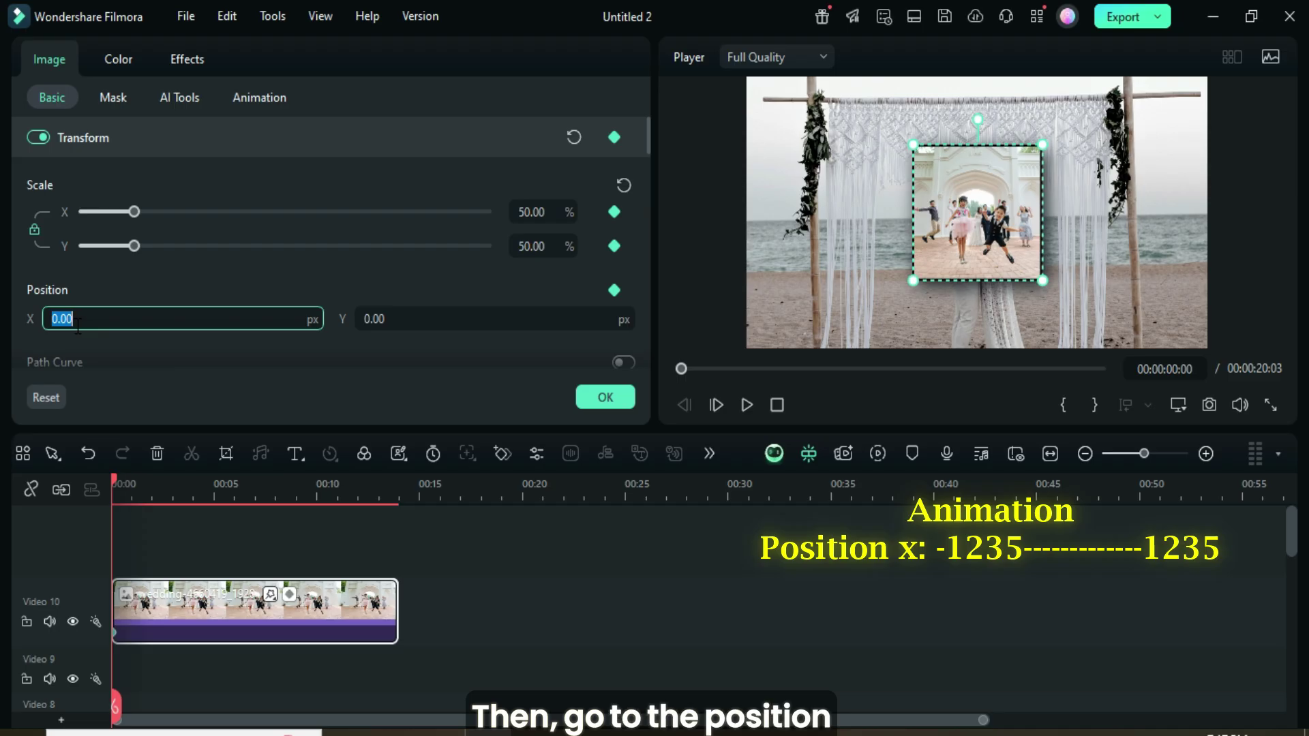
text(-123)
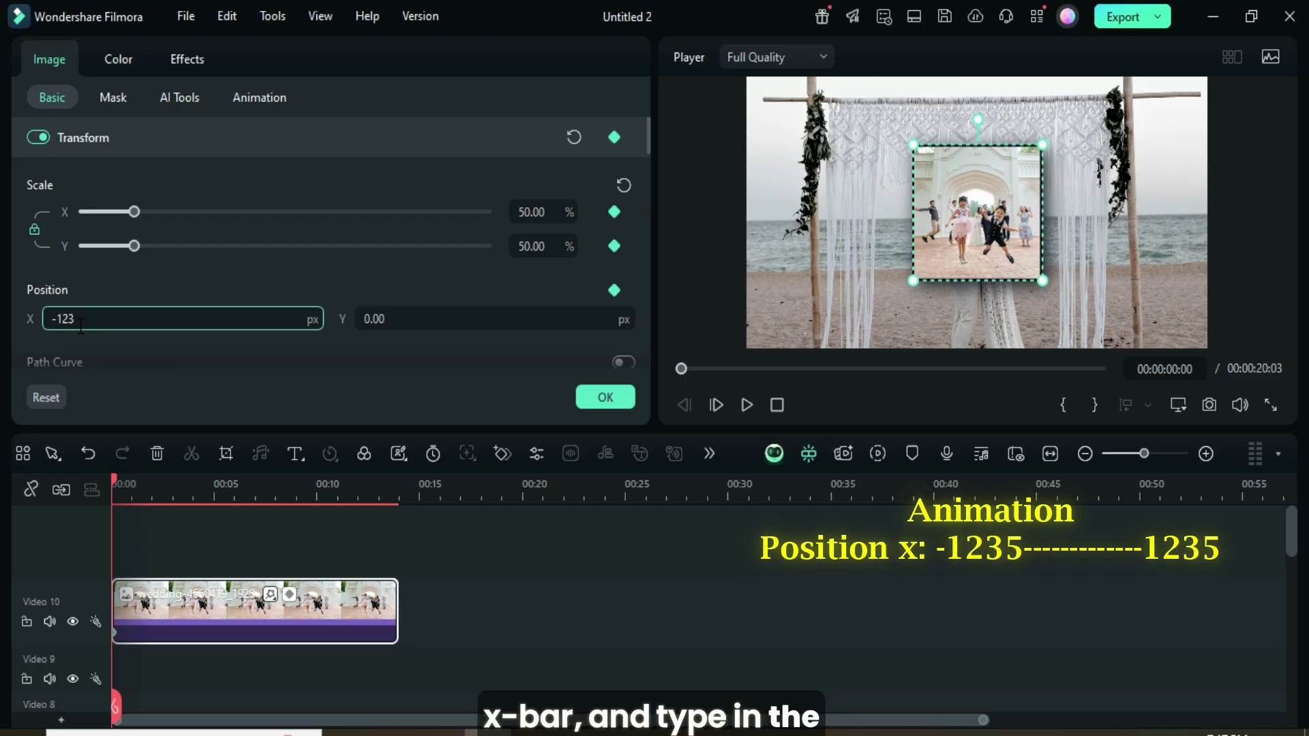
text(5)
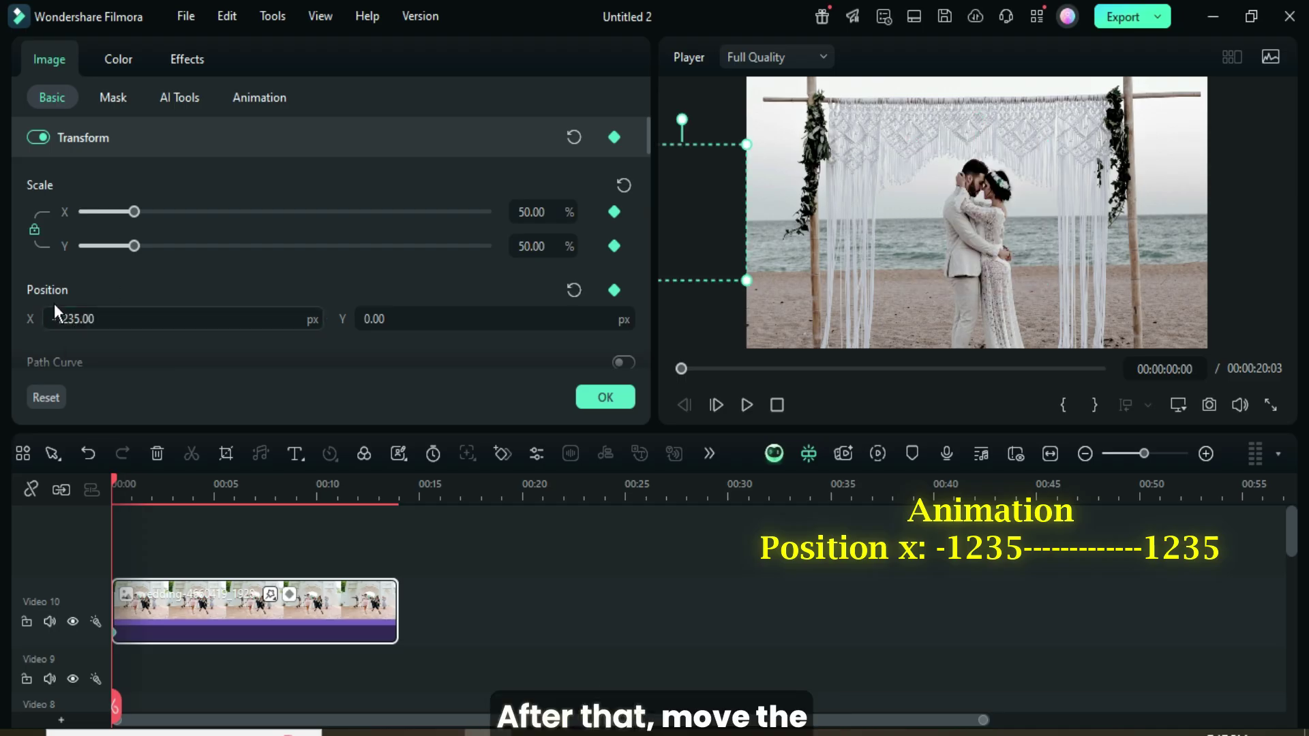
At the clip end, set Position X to 1235 and play the slide from the start
drag(140, 479, 395, 485)
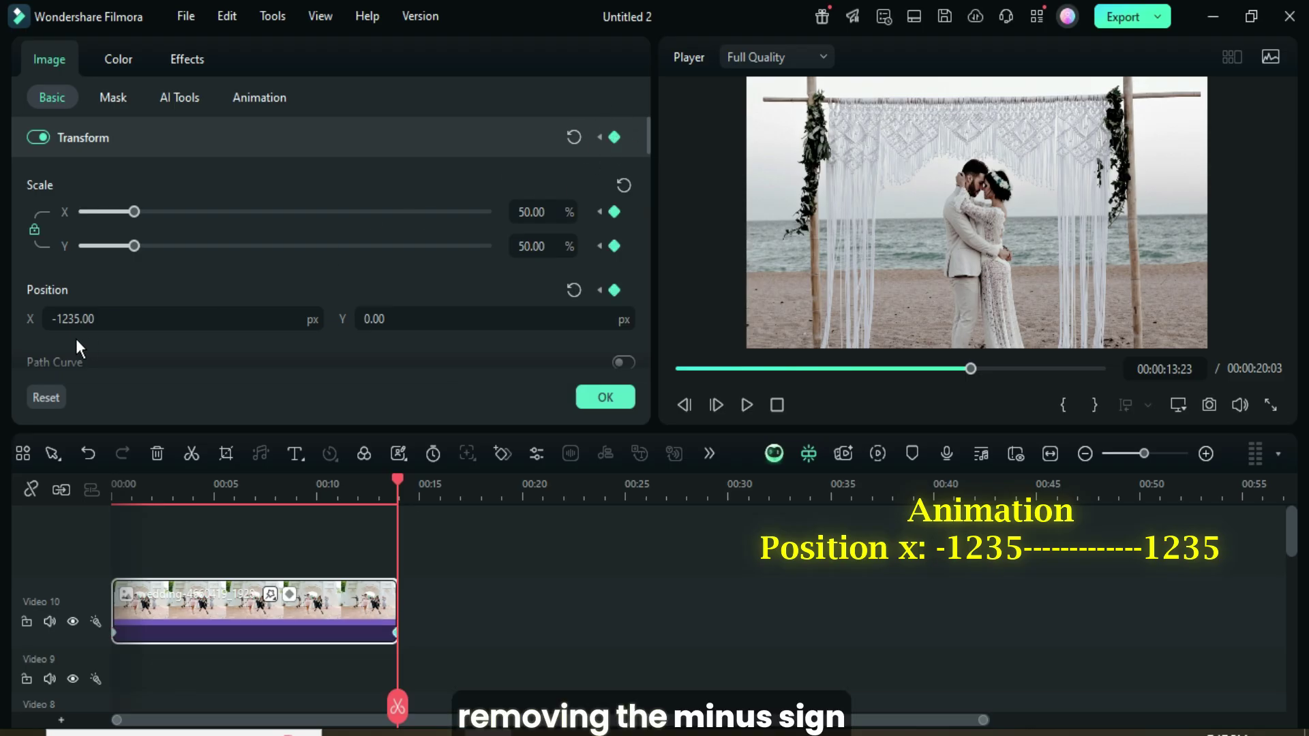
click(74, 319)
click(58, 319)
key(BackSpace)
key(Return)
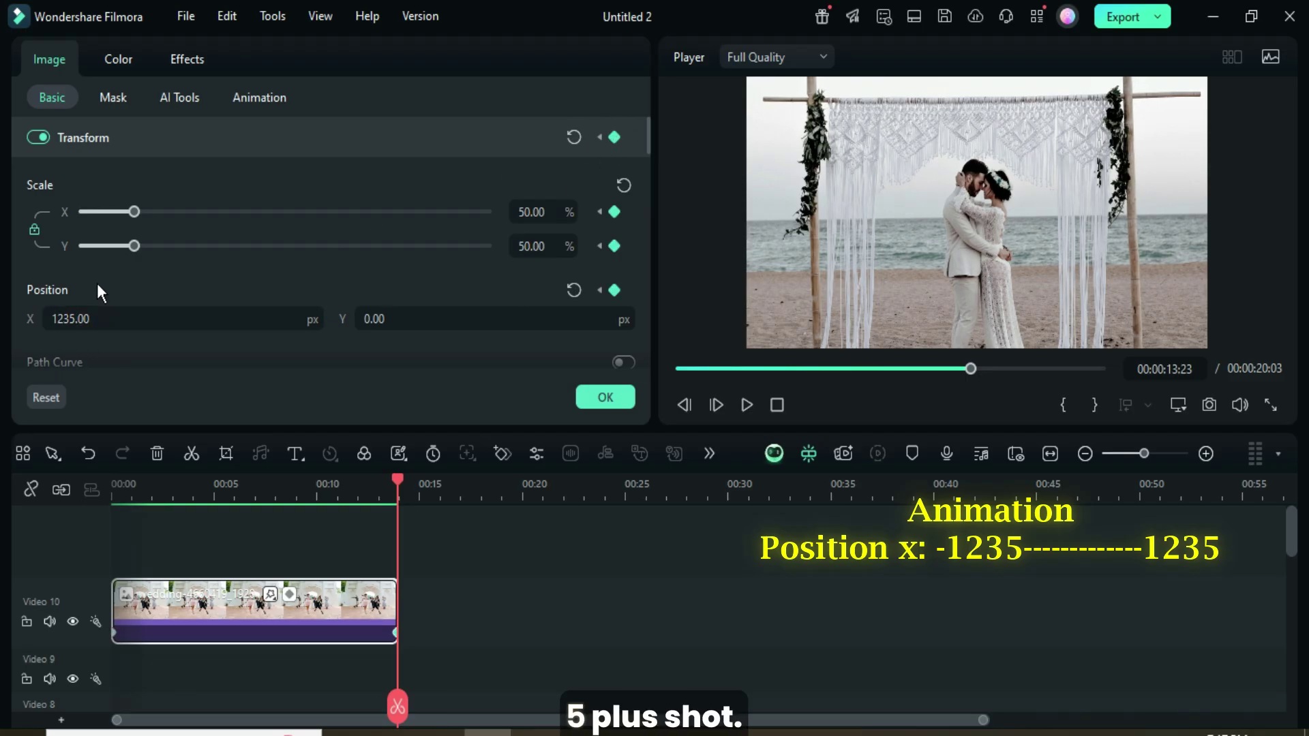
click(676, 370)
click(741, 404)
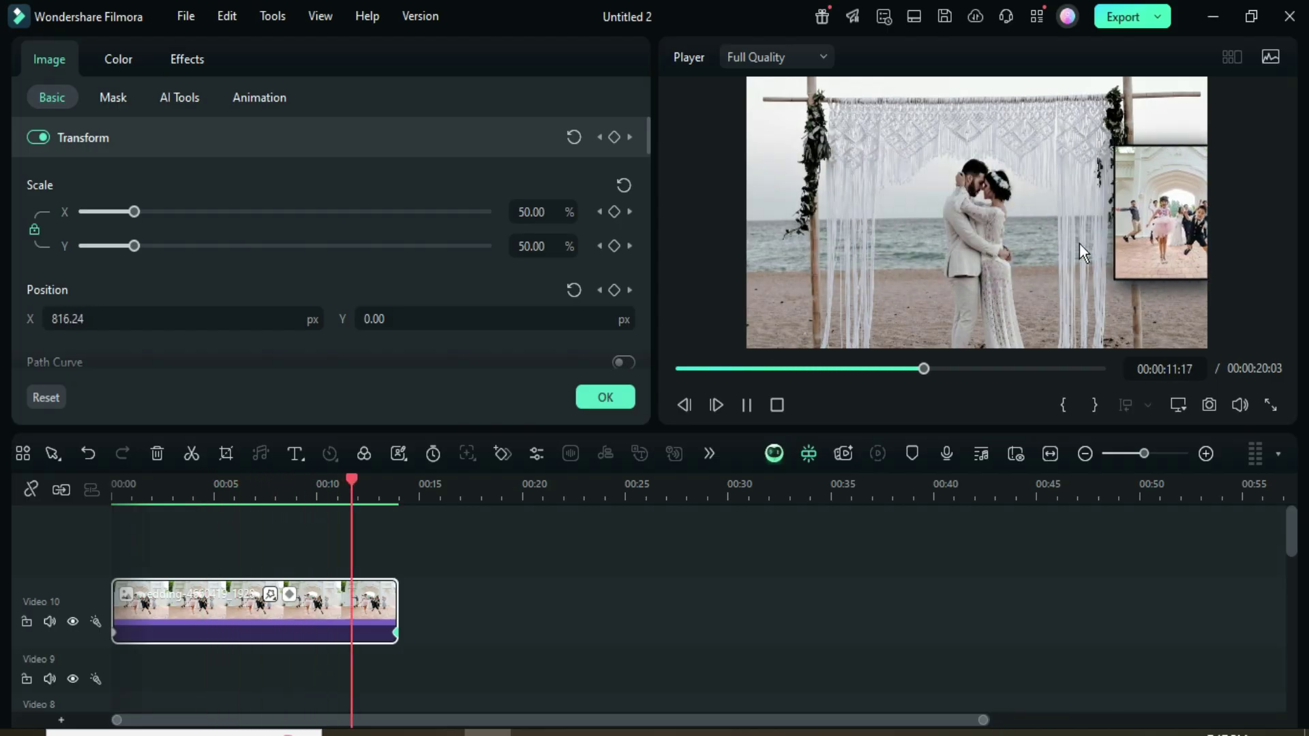
Add transform keyframes at 6 s and 7 s, scaling the photo to 60% at 7 s
click(746, 405)
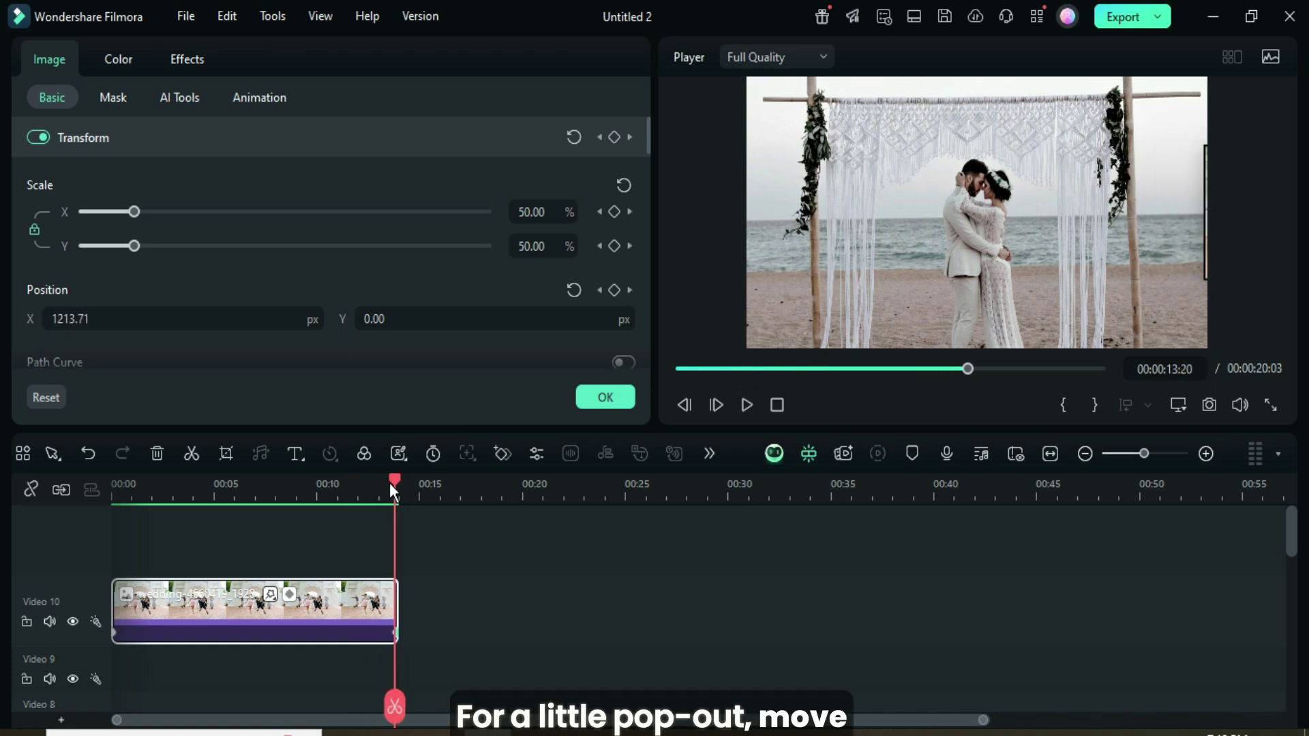
drag(394, 477, 234, 476)
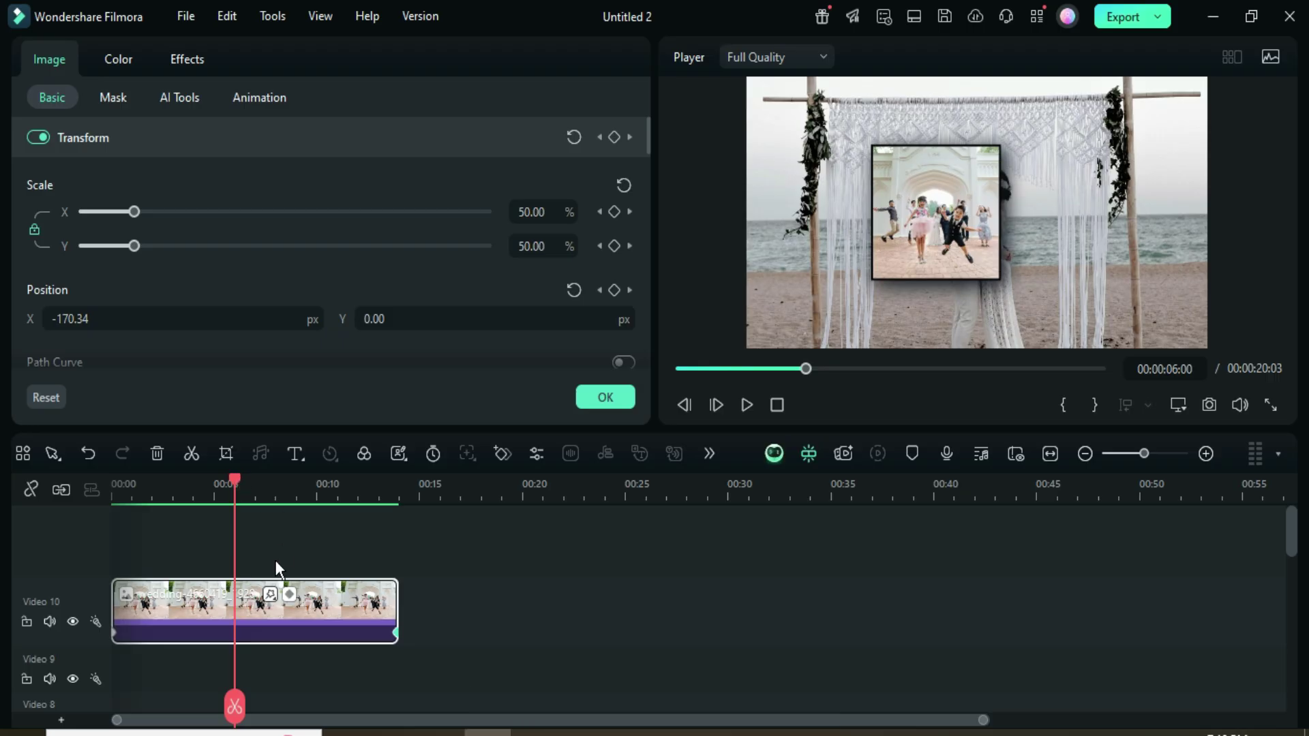
click(614, 137)
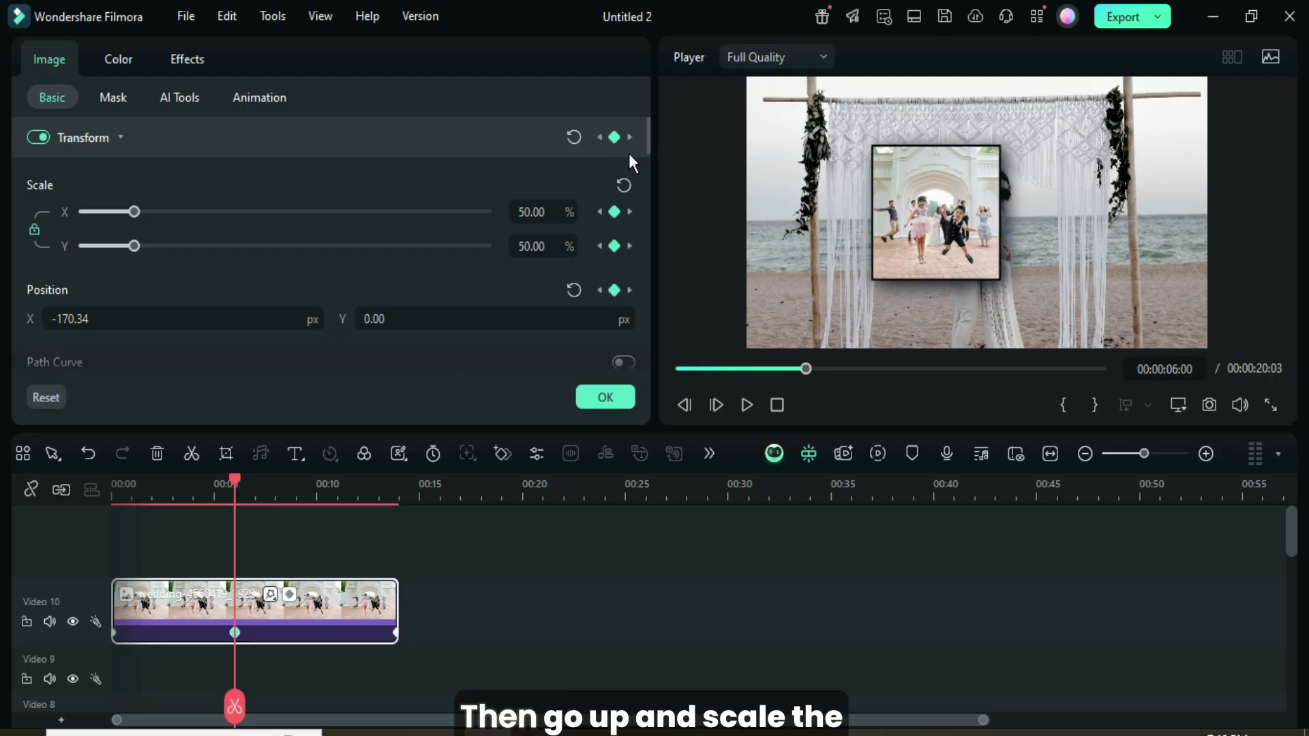
drag(236, 476, 255, 479)
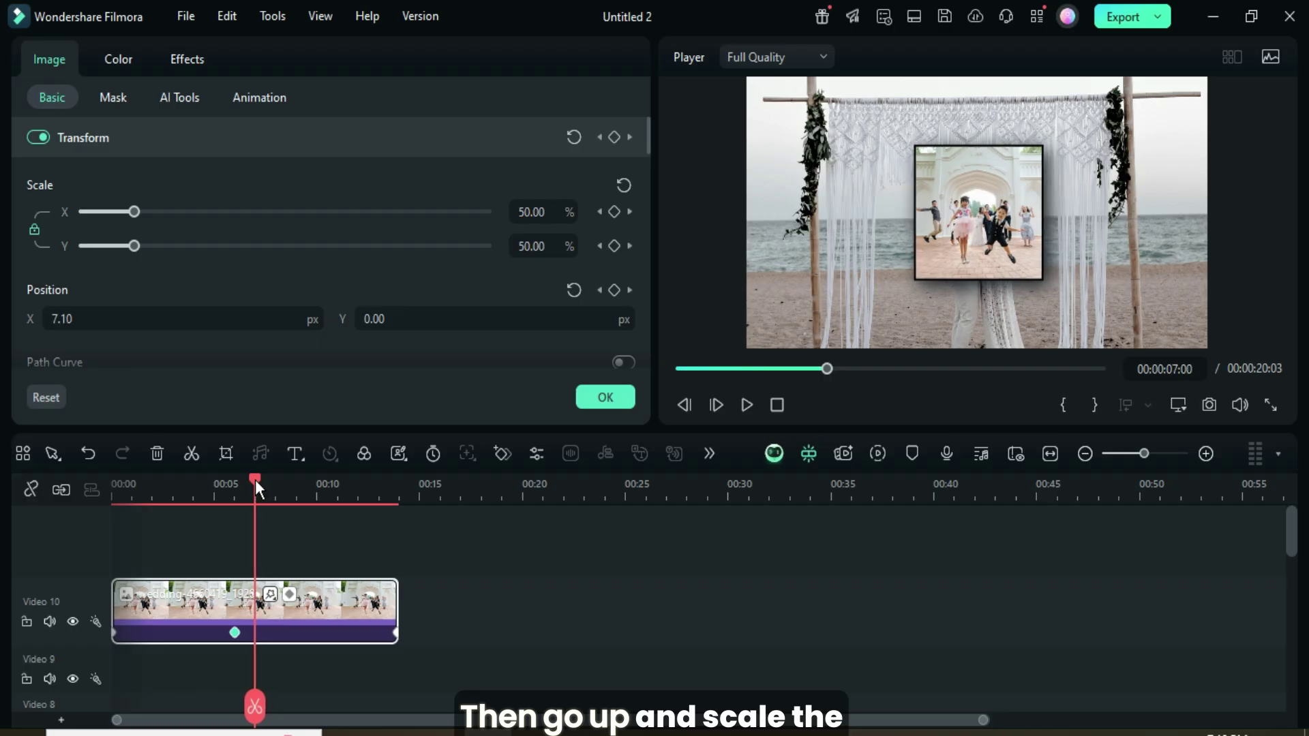
click(615, 137)
click(531, 212)
text(56)
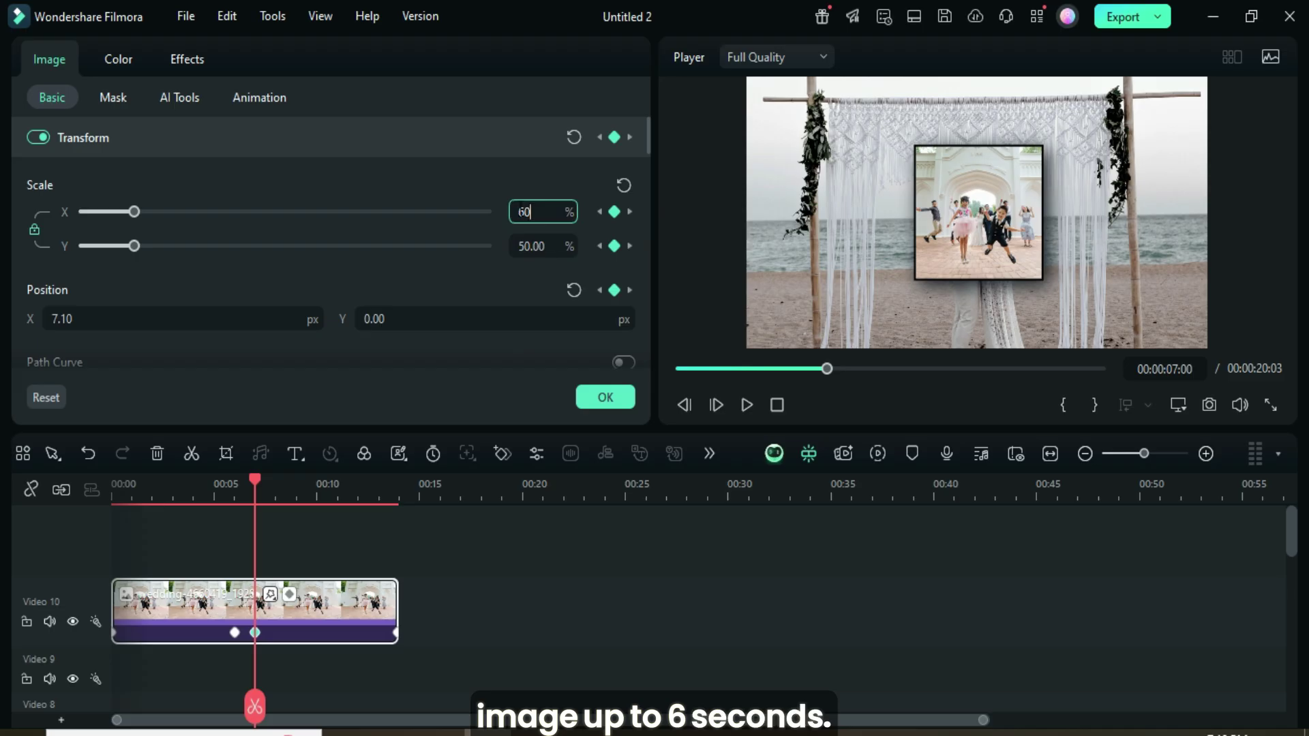
key(Return)
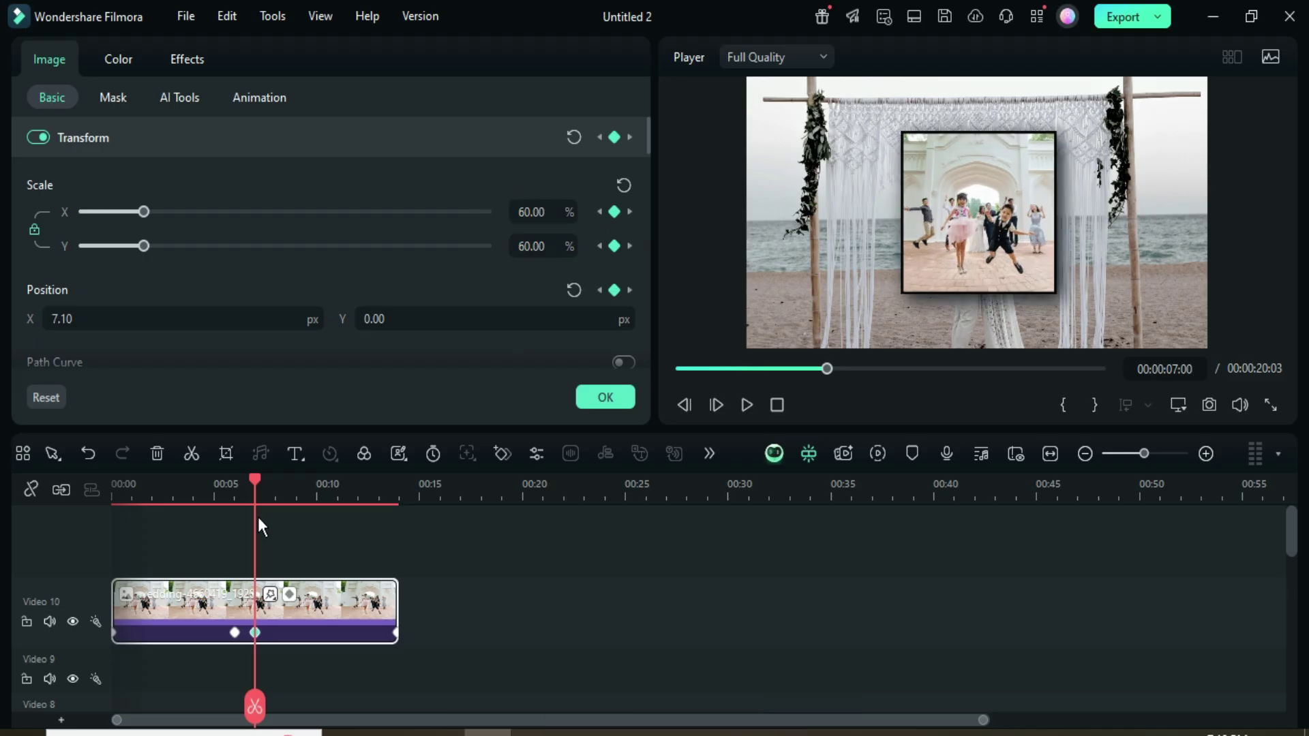
Add an 8 s keyframe returning the scale to 50%, then preview the pop-out
drag(258, 477, 276, 480)
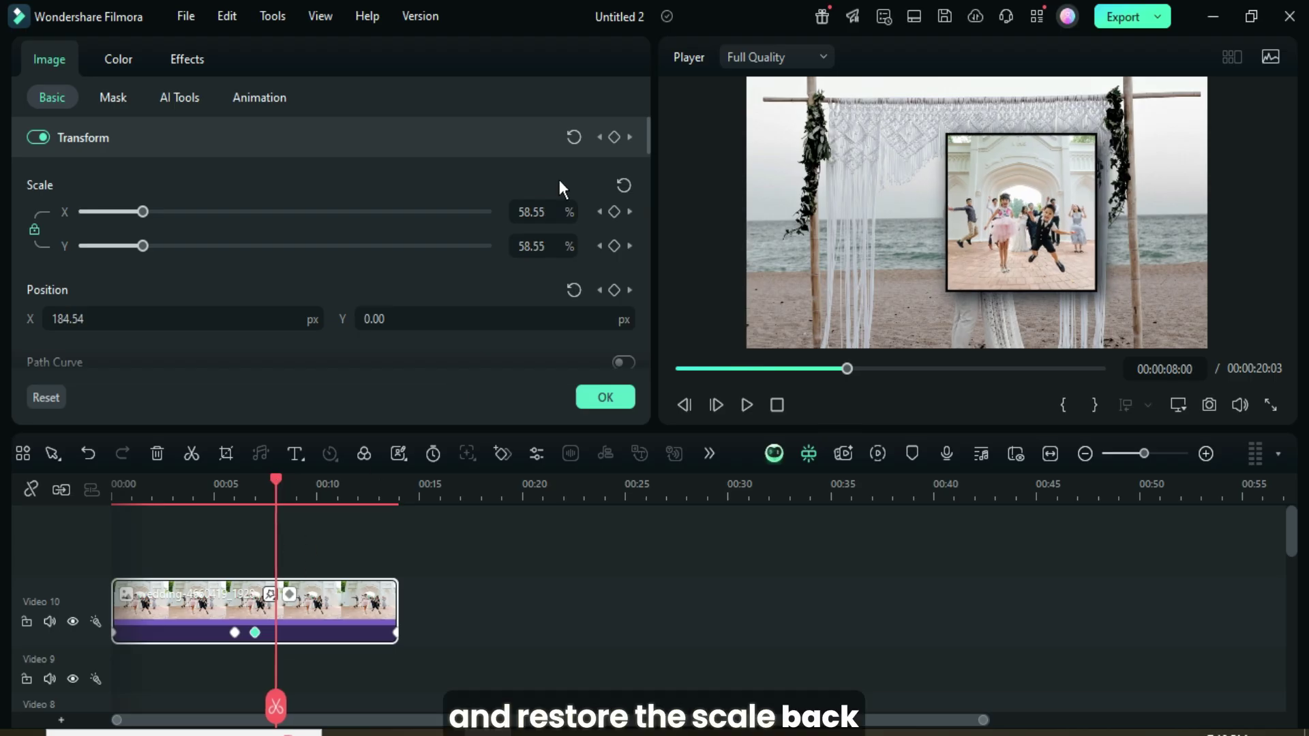
click(614, 135)
double_click(544, 212)
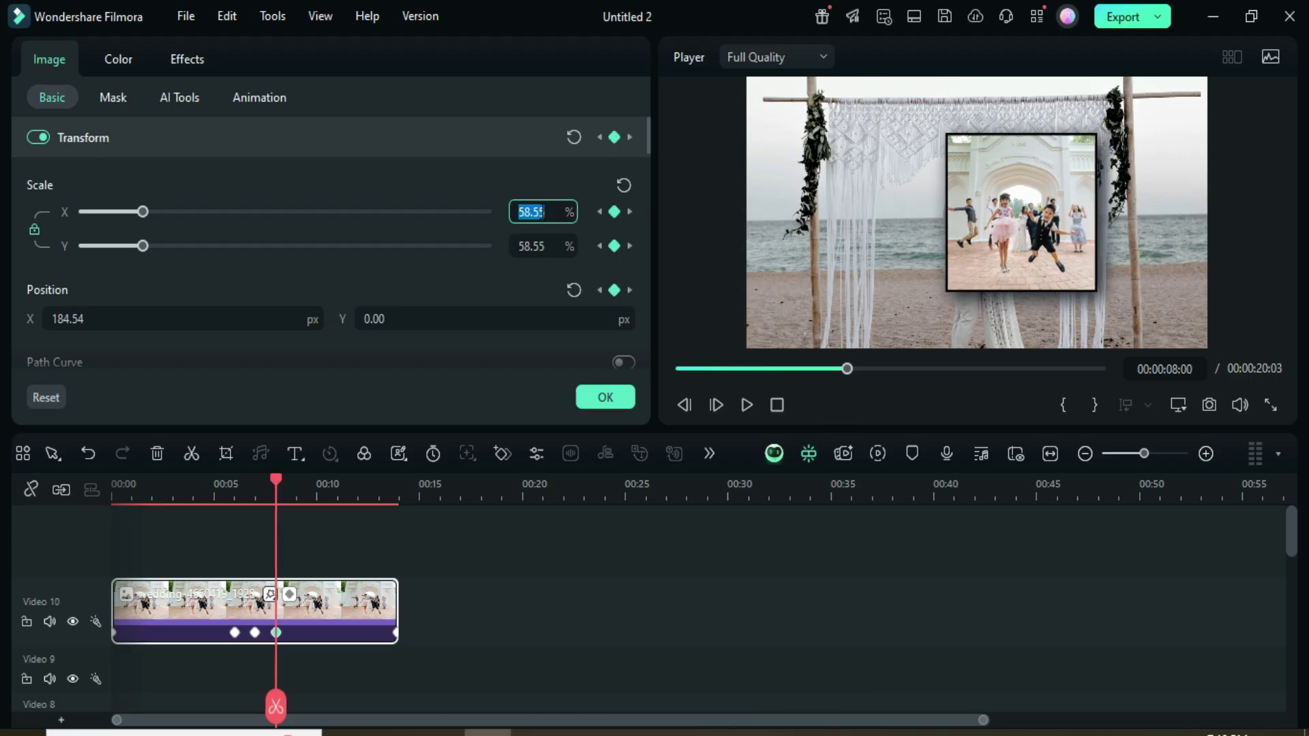
text(560)
key(Return)
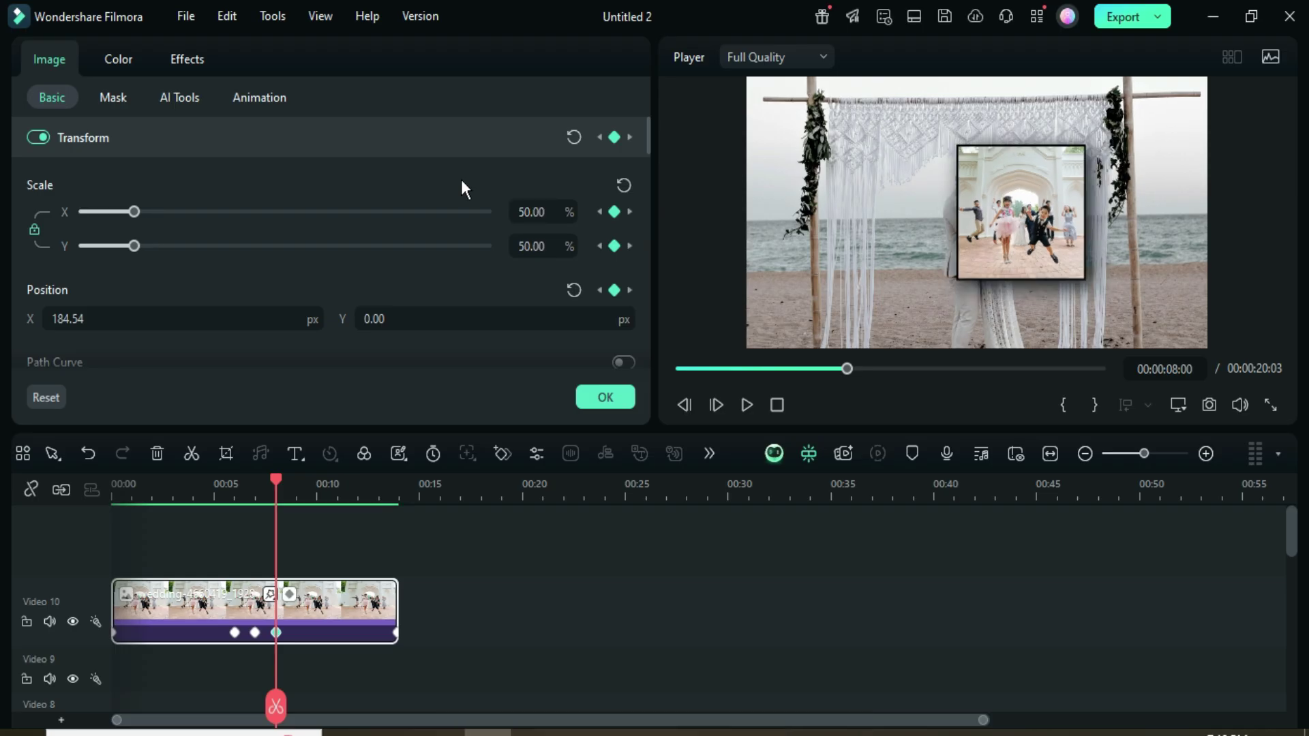
click(676, 369)
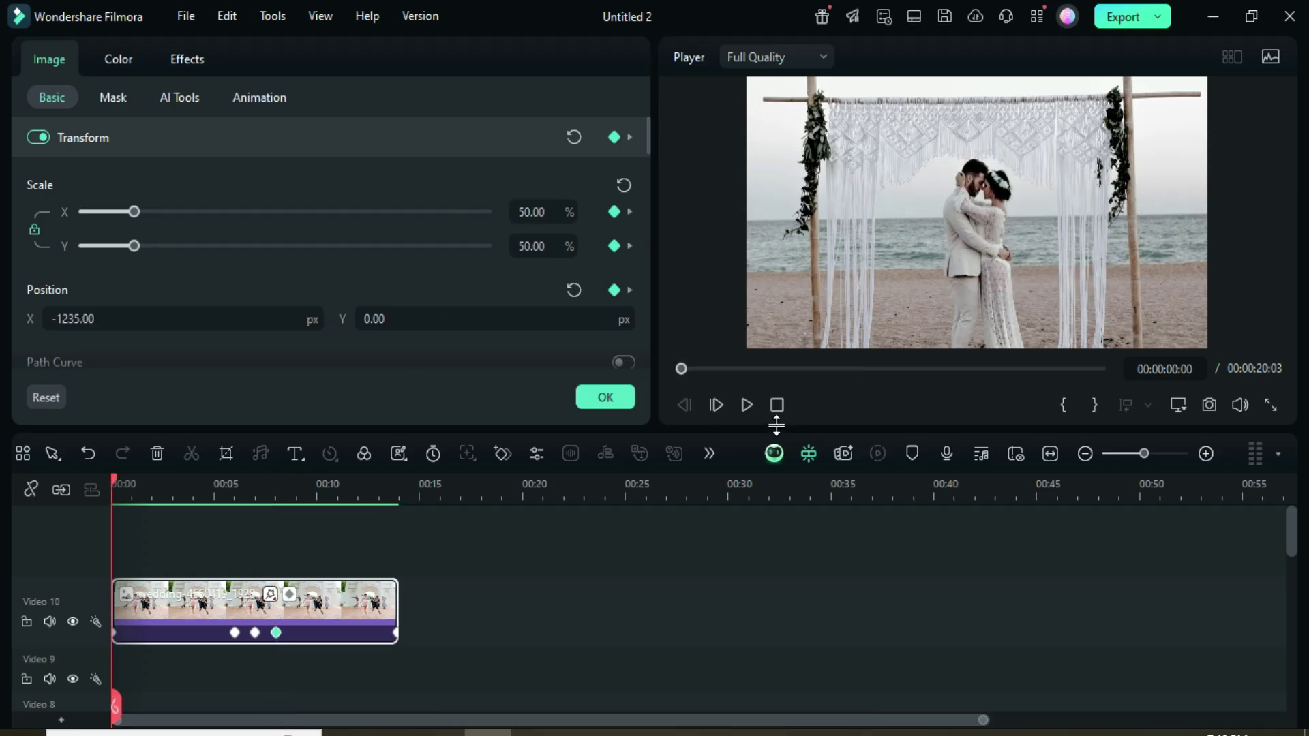
click(746, 403)
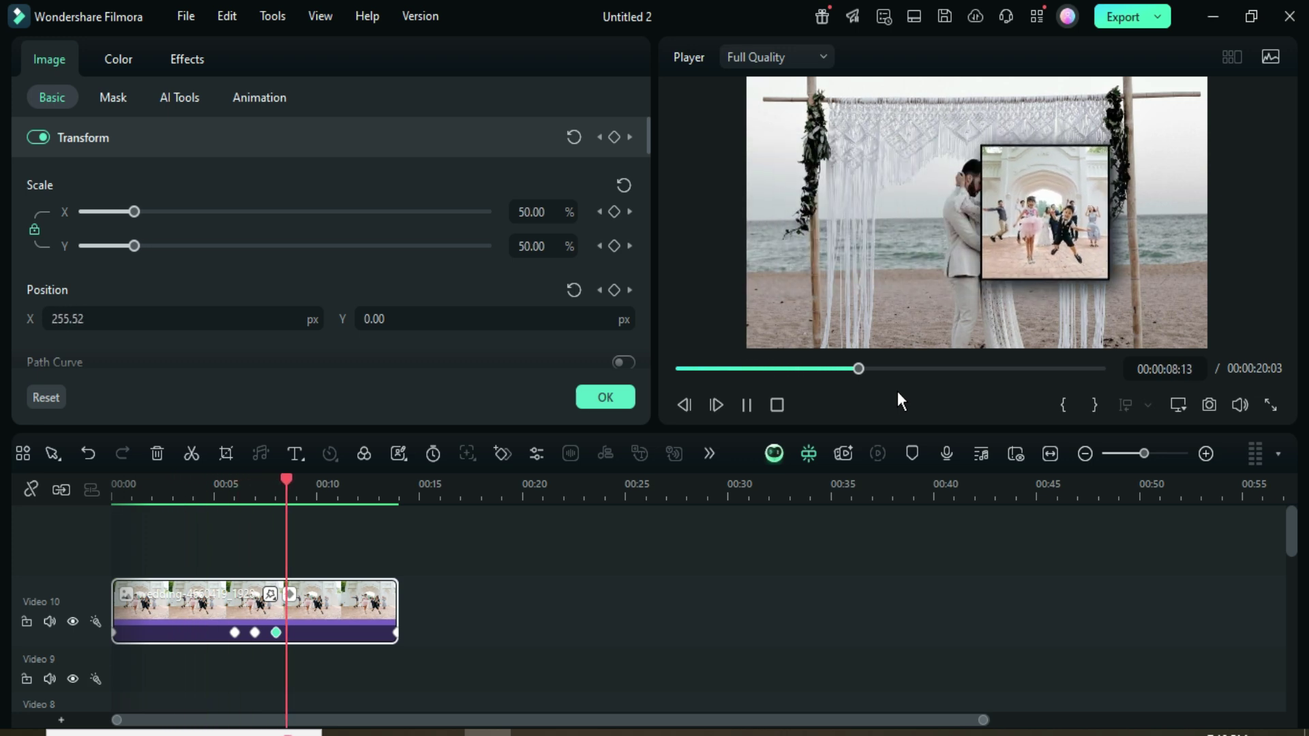
Alt-drag a duplicate of the Video 10 clip onto Video 9, starting at 00:03:12
click(744, 405)
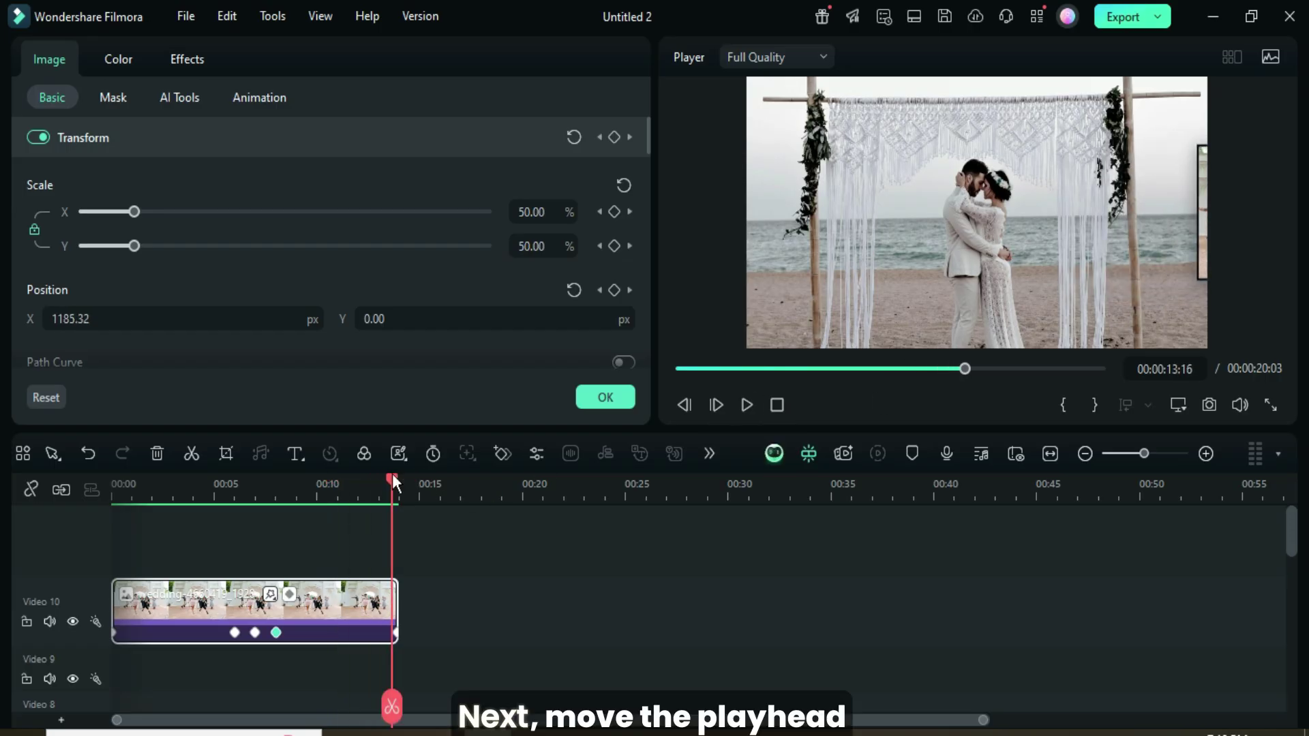
drag(392, 480, 183, 484)
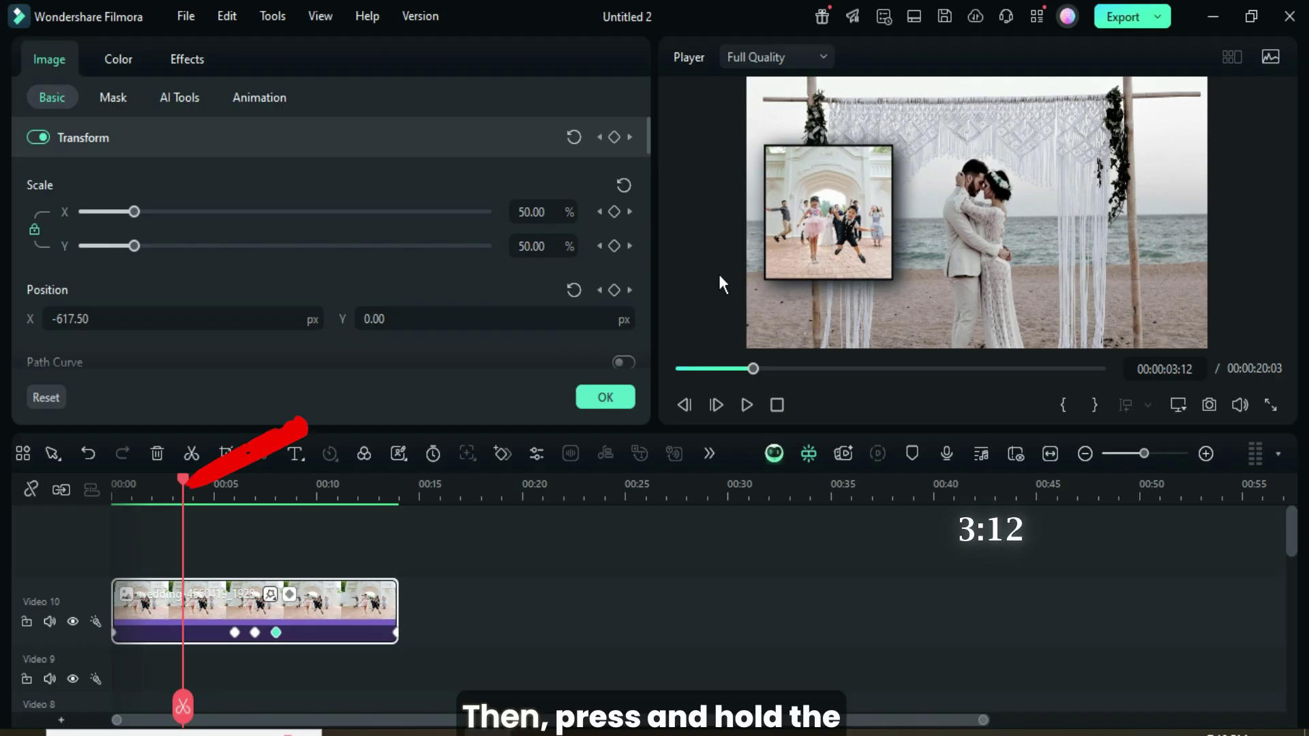
scroll(238, 586, down, 2)
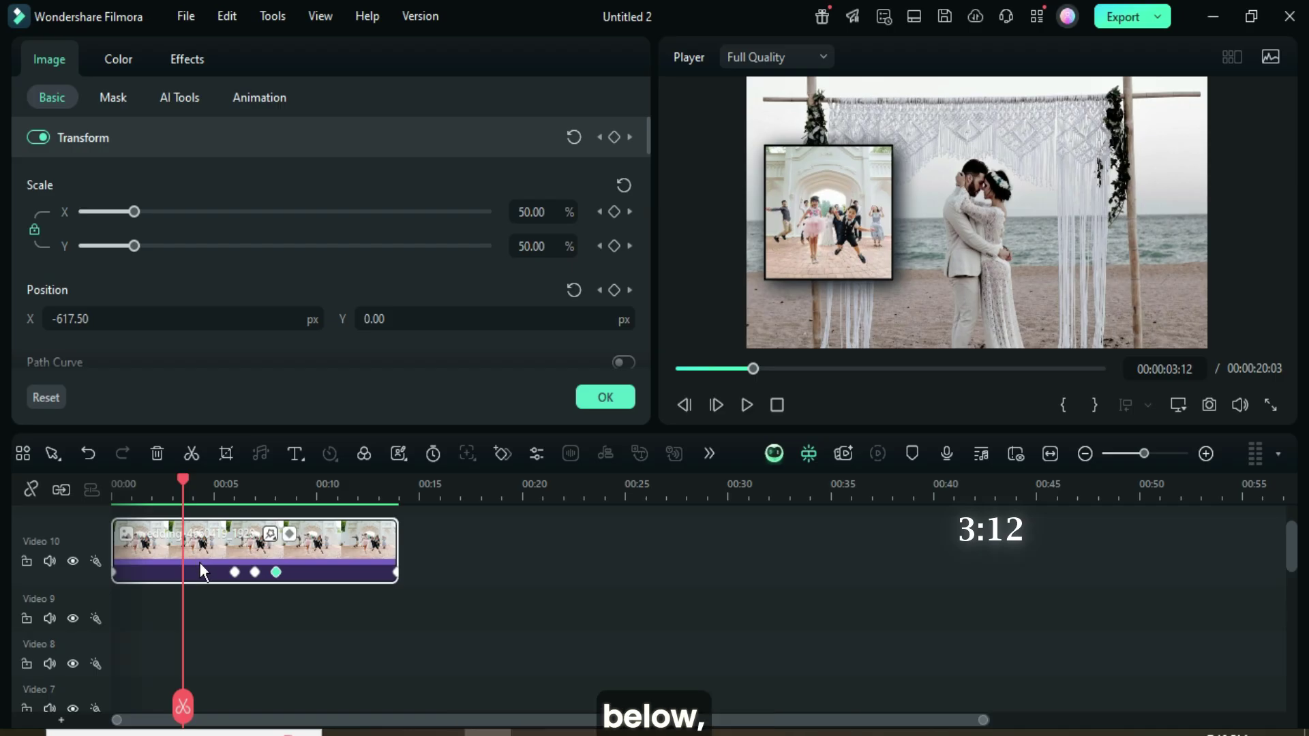
drag(199, 562, 266, 608)
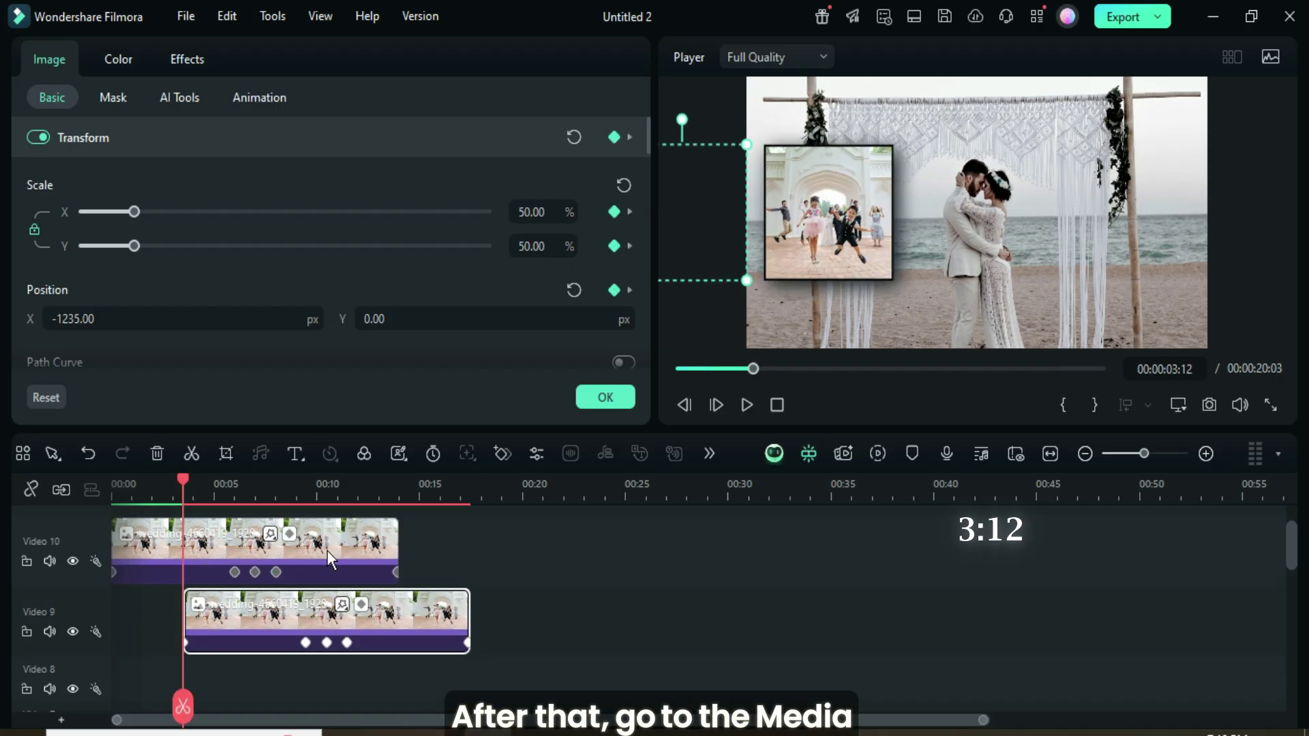
Replace the Video 9 copy's picture with the suited-couple photo from the media library
click(600, 402)
click(43, 72)
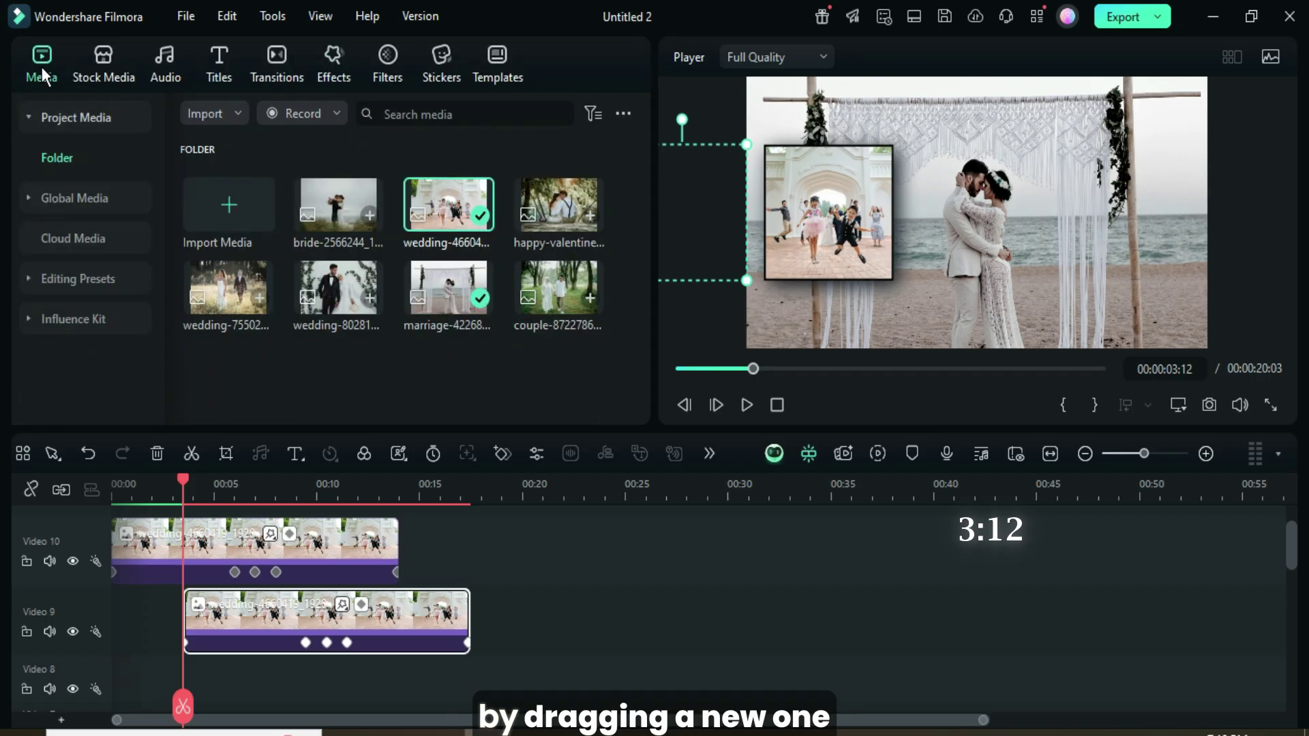
click(333, 297)
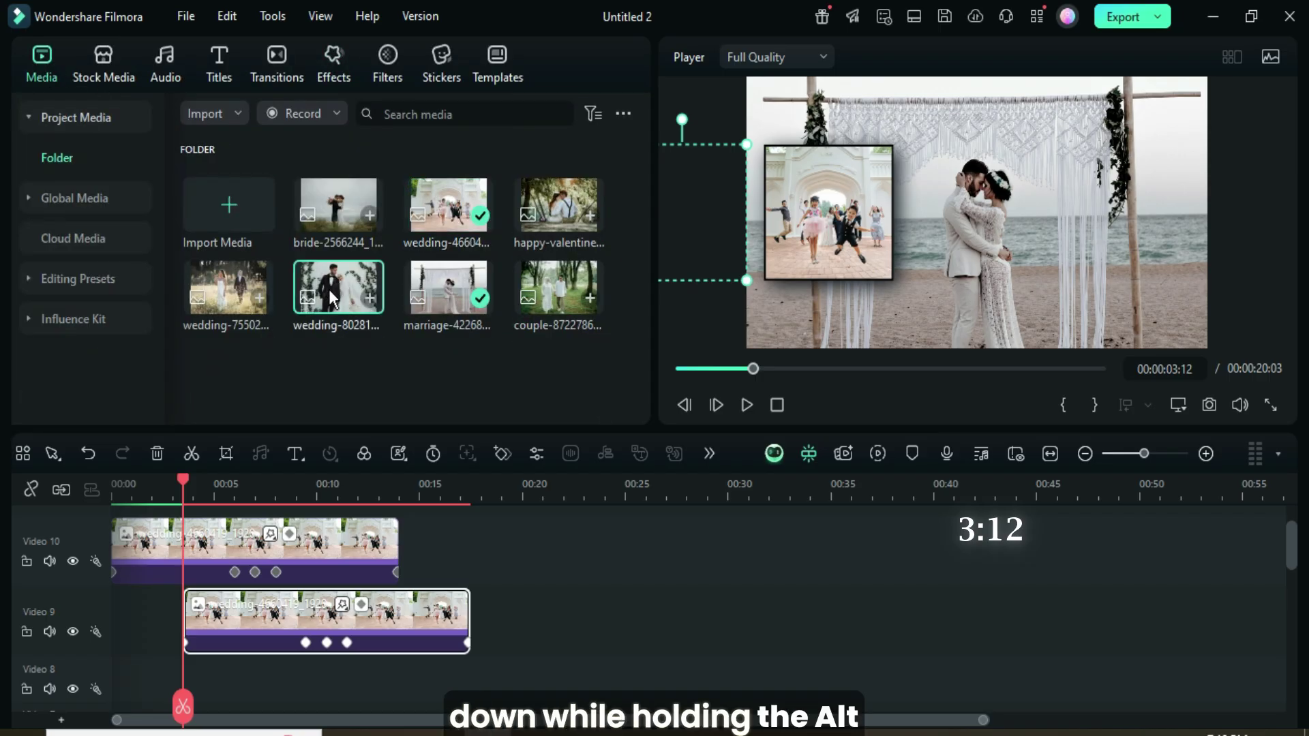
drag(333, 297, 398, 627)
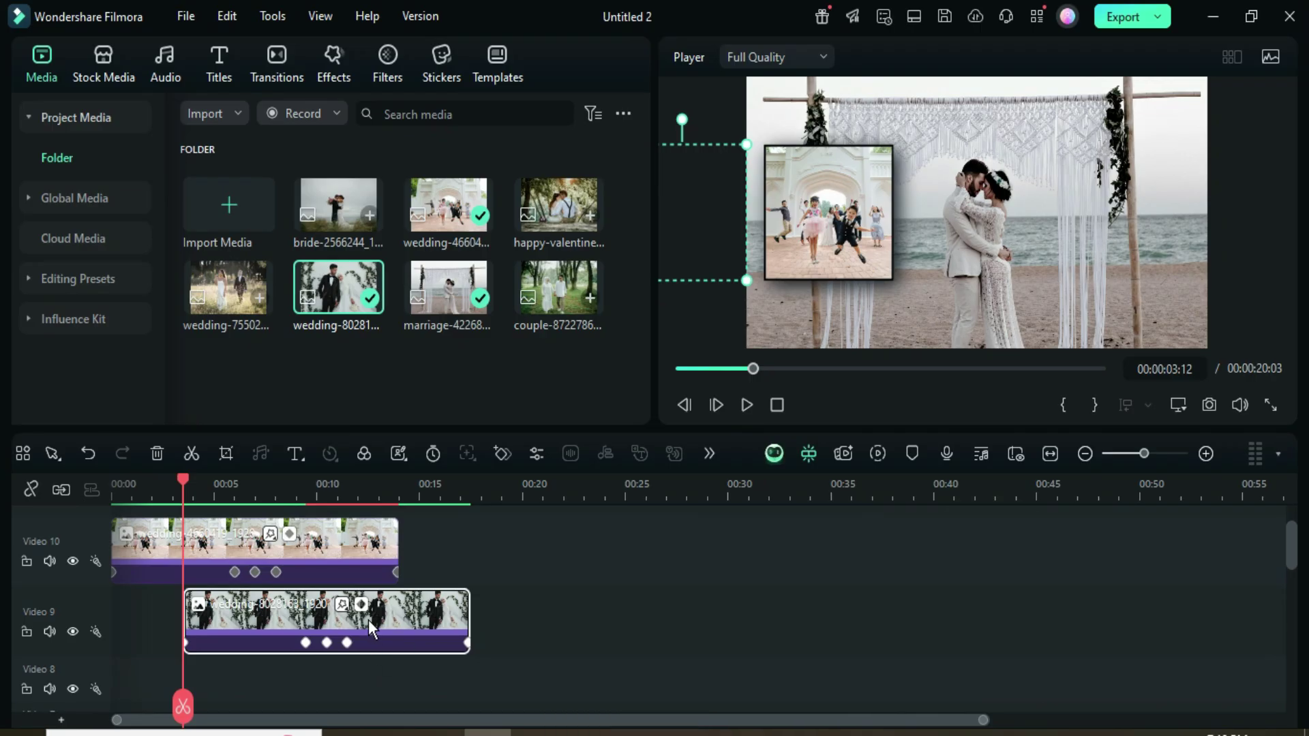
click(305, 642)
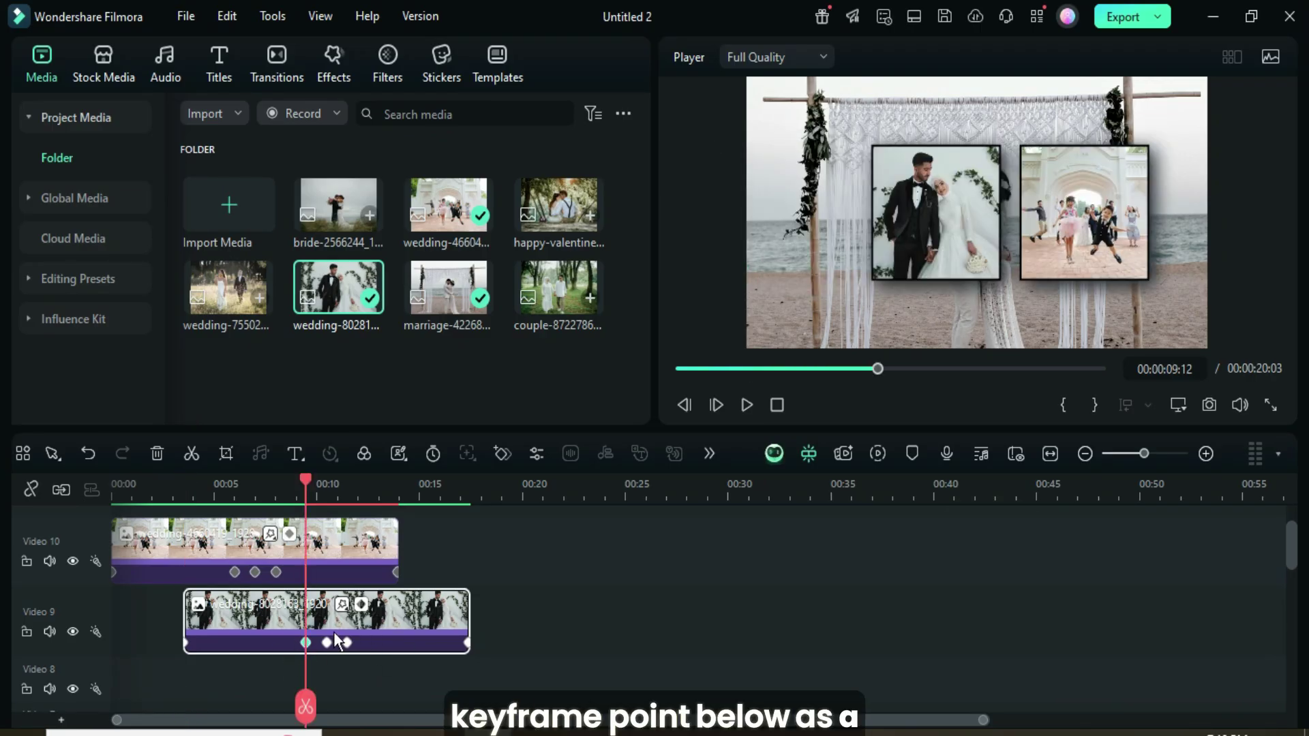
Split the Video 10 clip at 9:12, move its second half onto Video 8, and preview
click(321, 550)
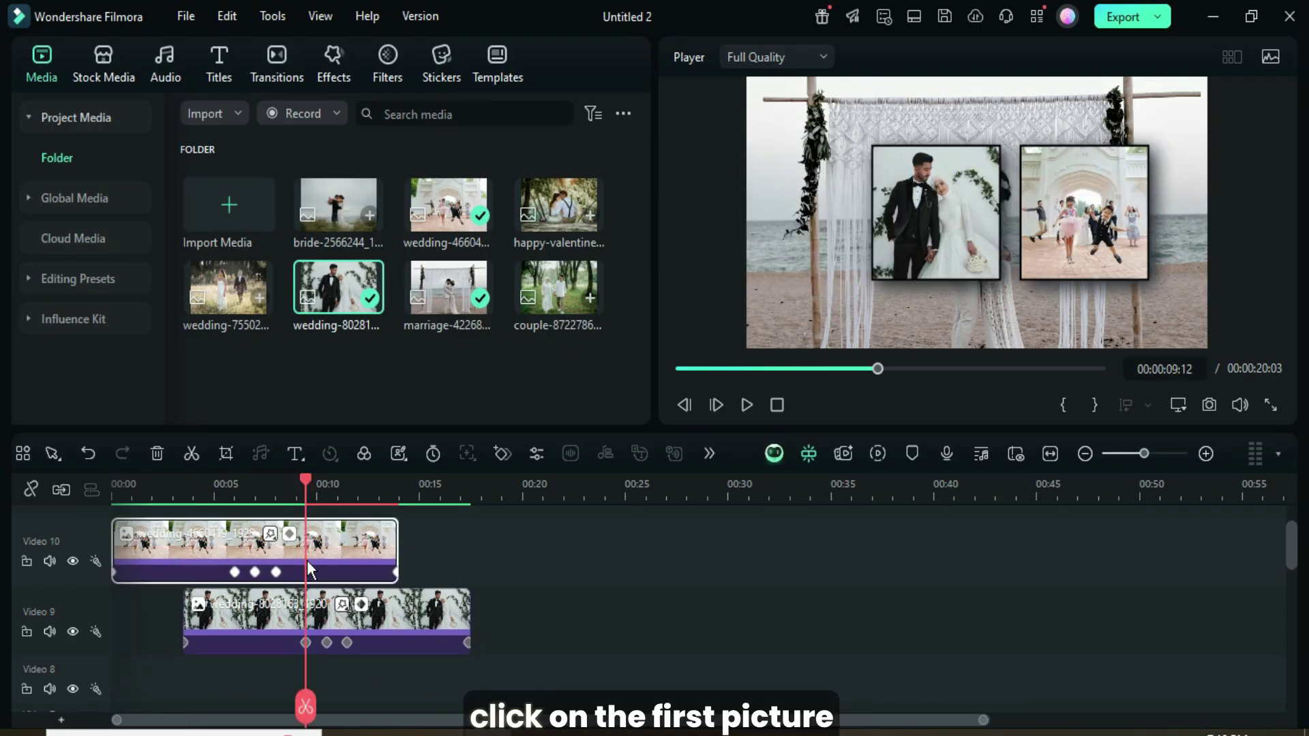
click(194, 454)
scroll(345, 571, down, 1)
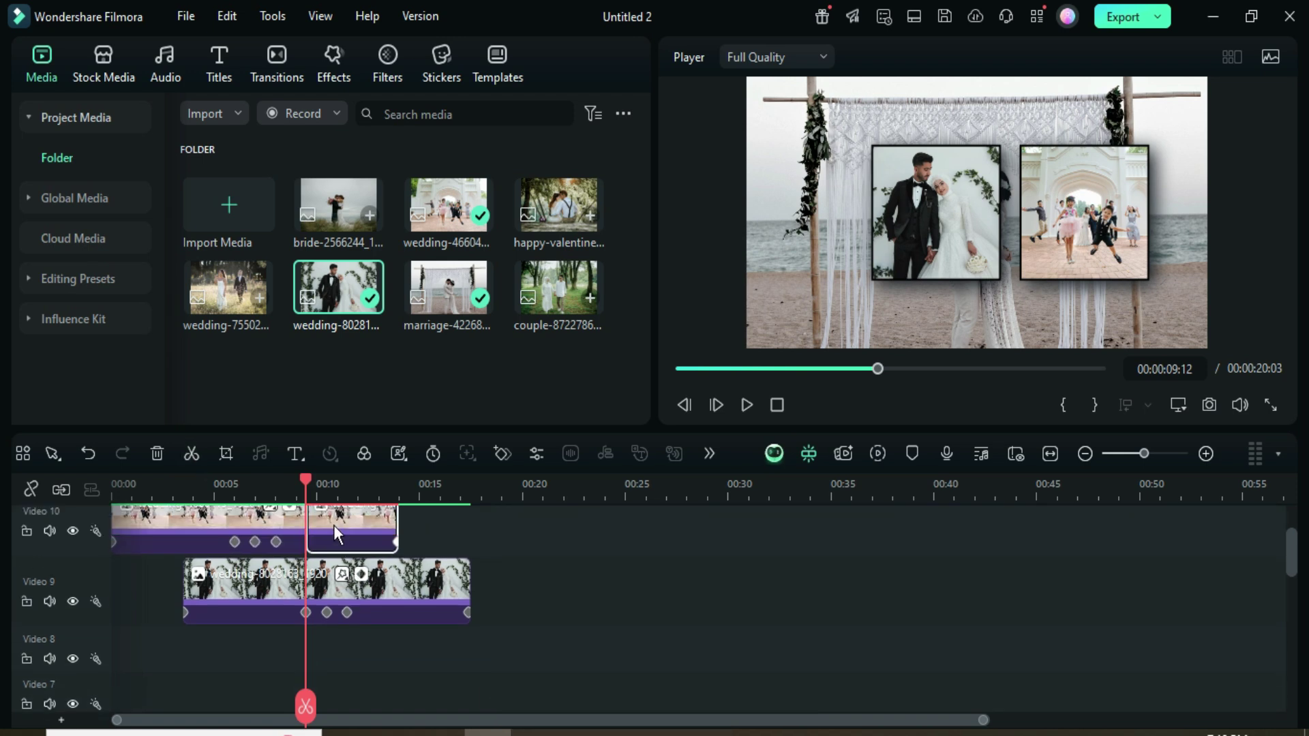
drag(334, 525, 359, 648)
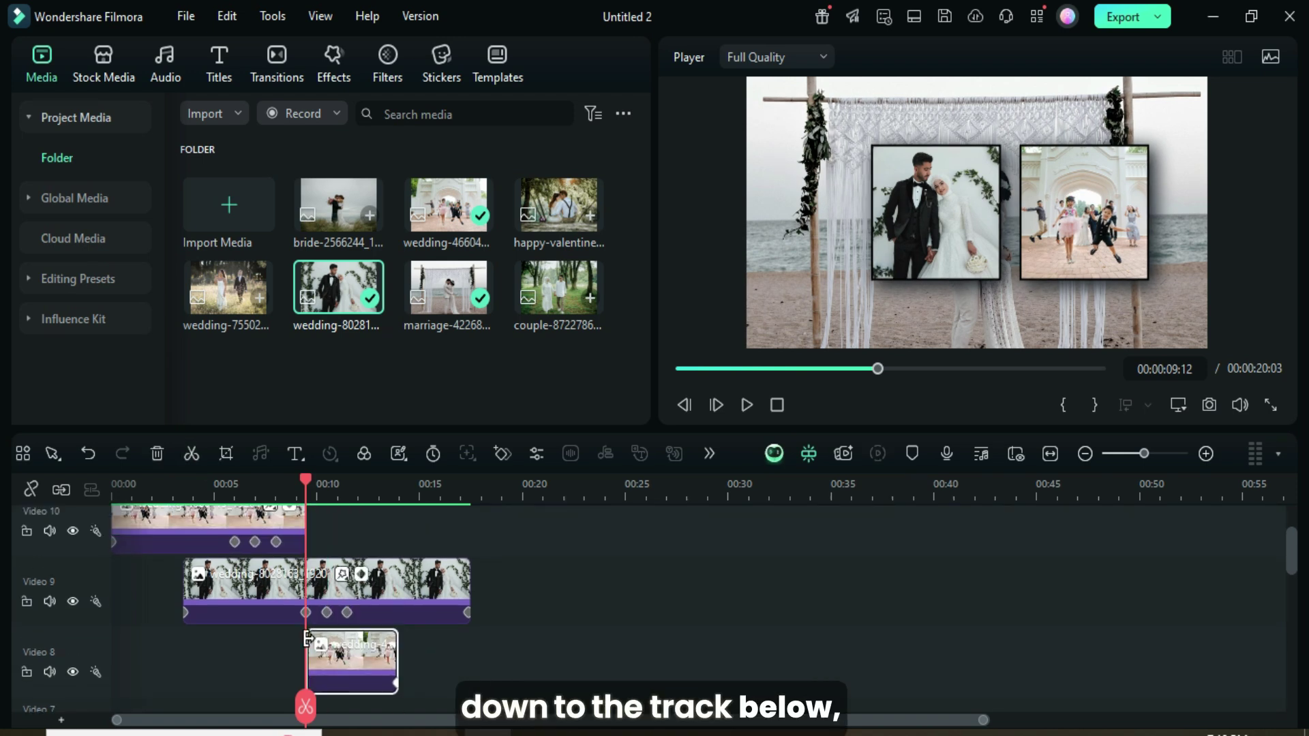
click(678, 369)
scroll(689, 522, down, 2)
scroll(689, 522, up, 2)
click(747, 405)
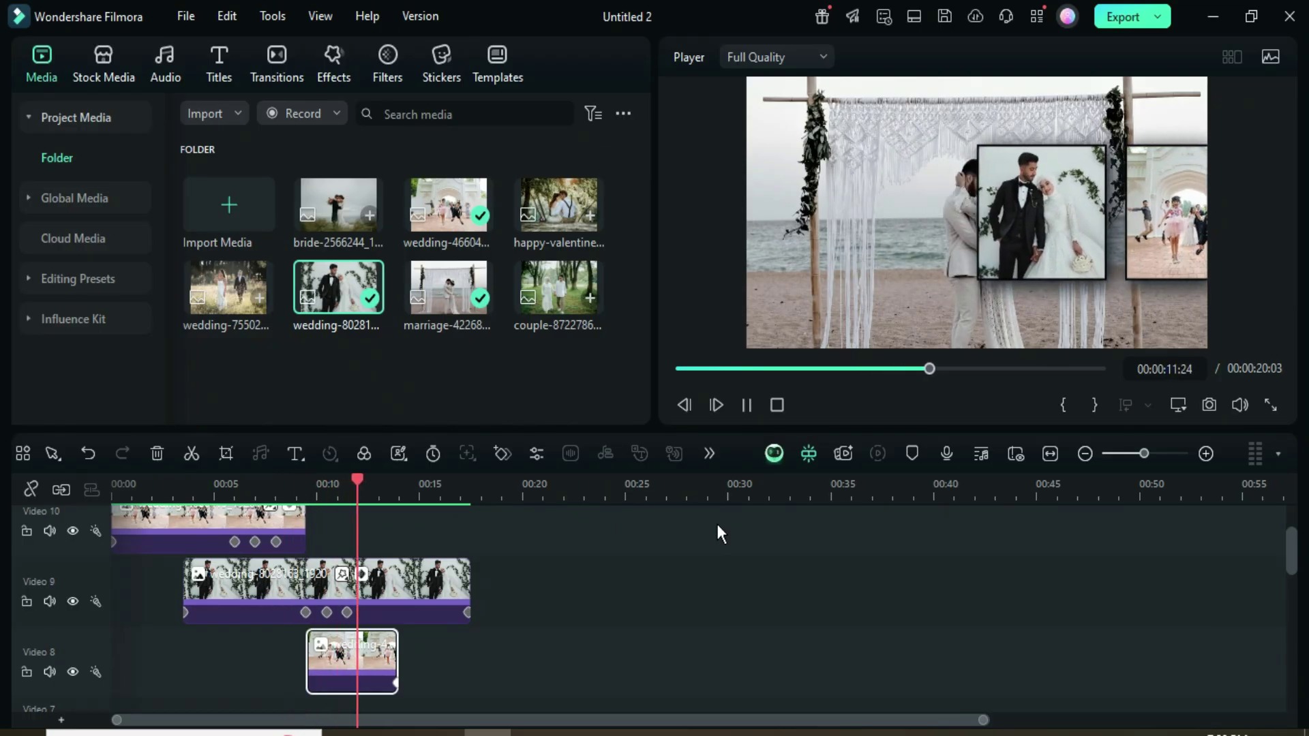
Copy the three animated photo clips on Video 10, 9 and 8
click(745, 405)
drag(406, 484, 255, 491)
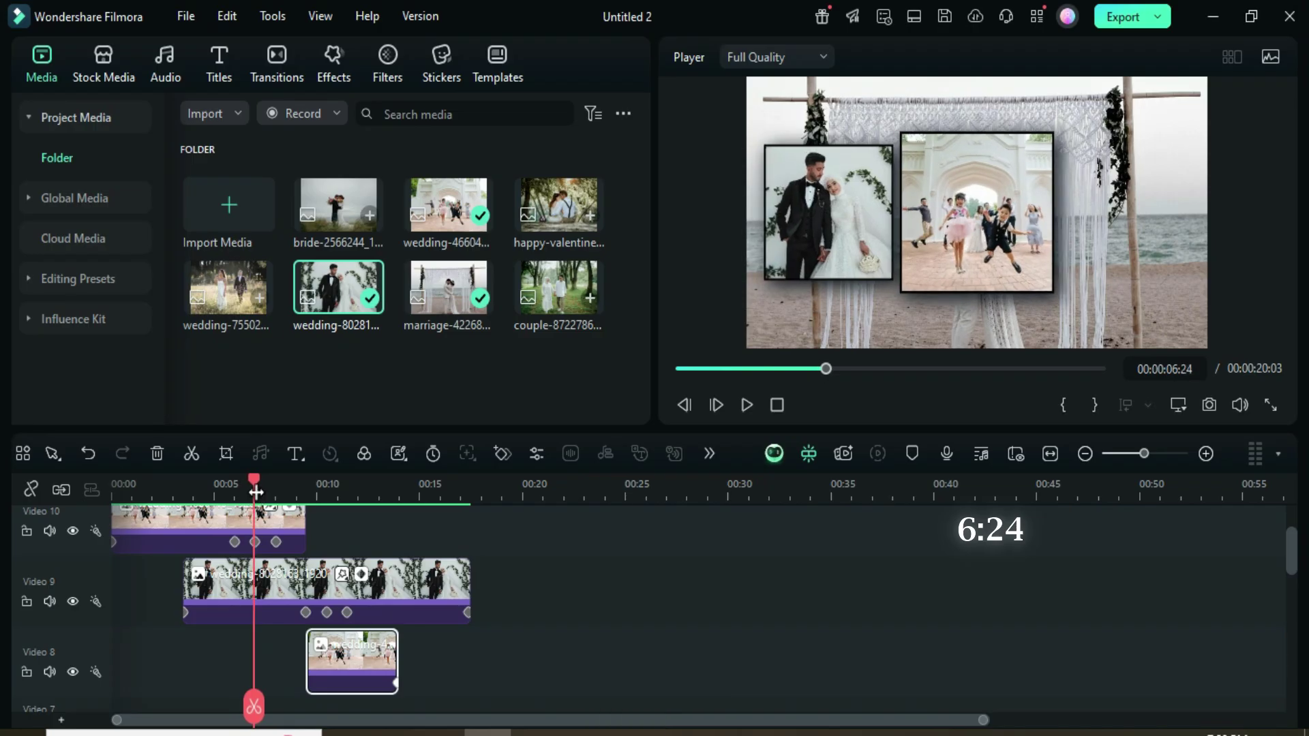
scroll(466, 642, down, 1)
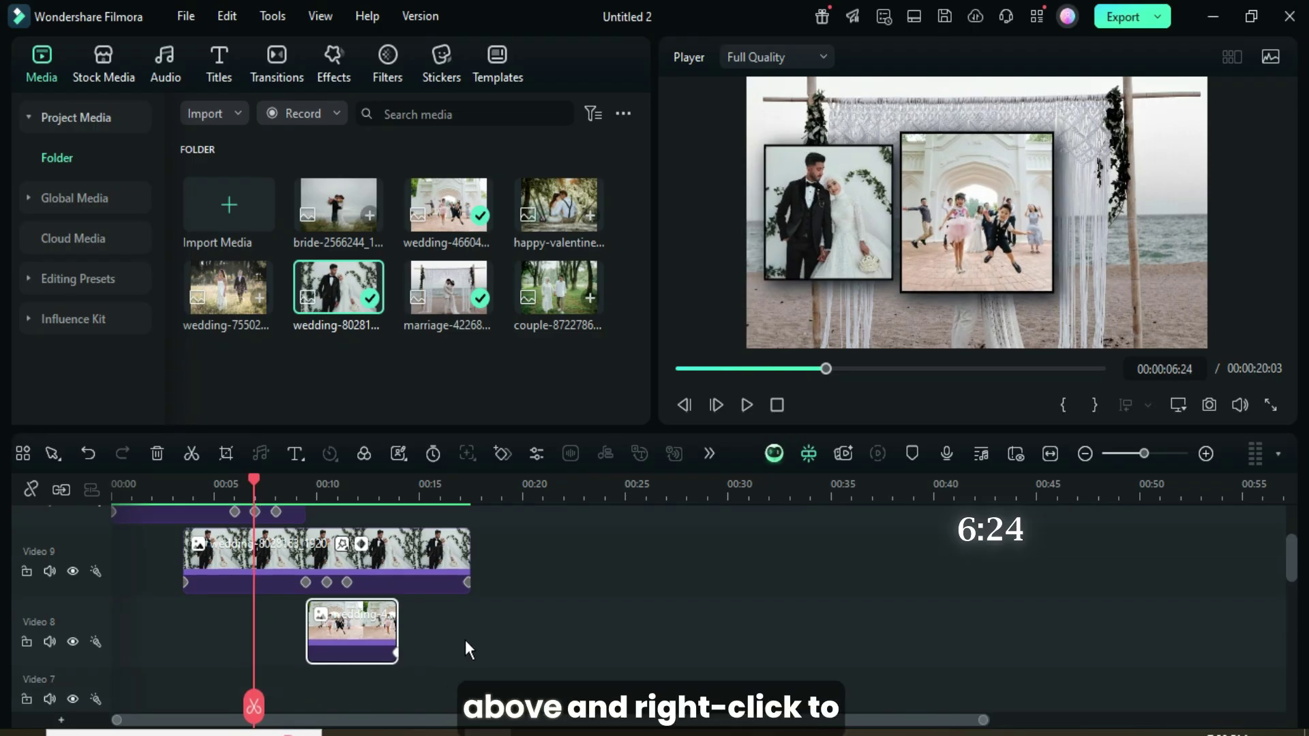
drag(466, 642, 187, 509)
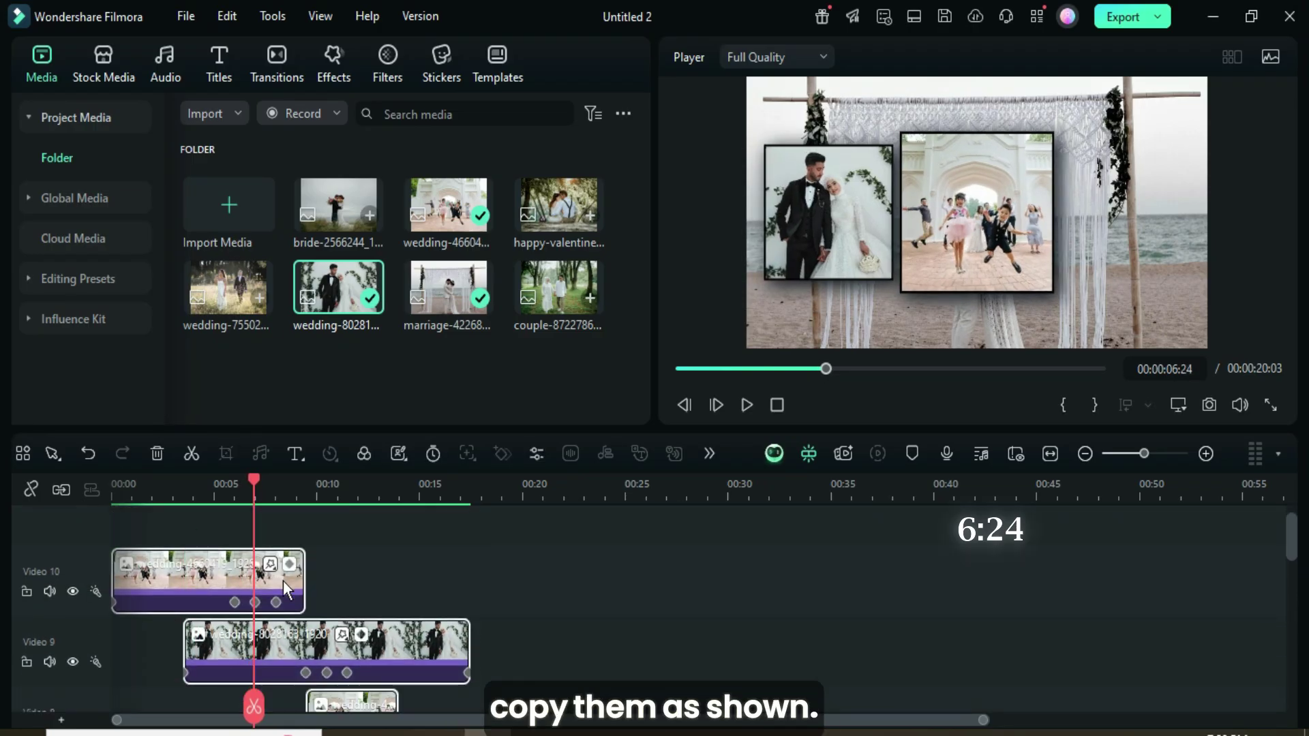
right_click(283, 581)
click(335, 44)
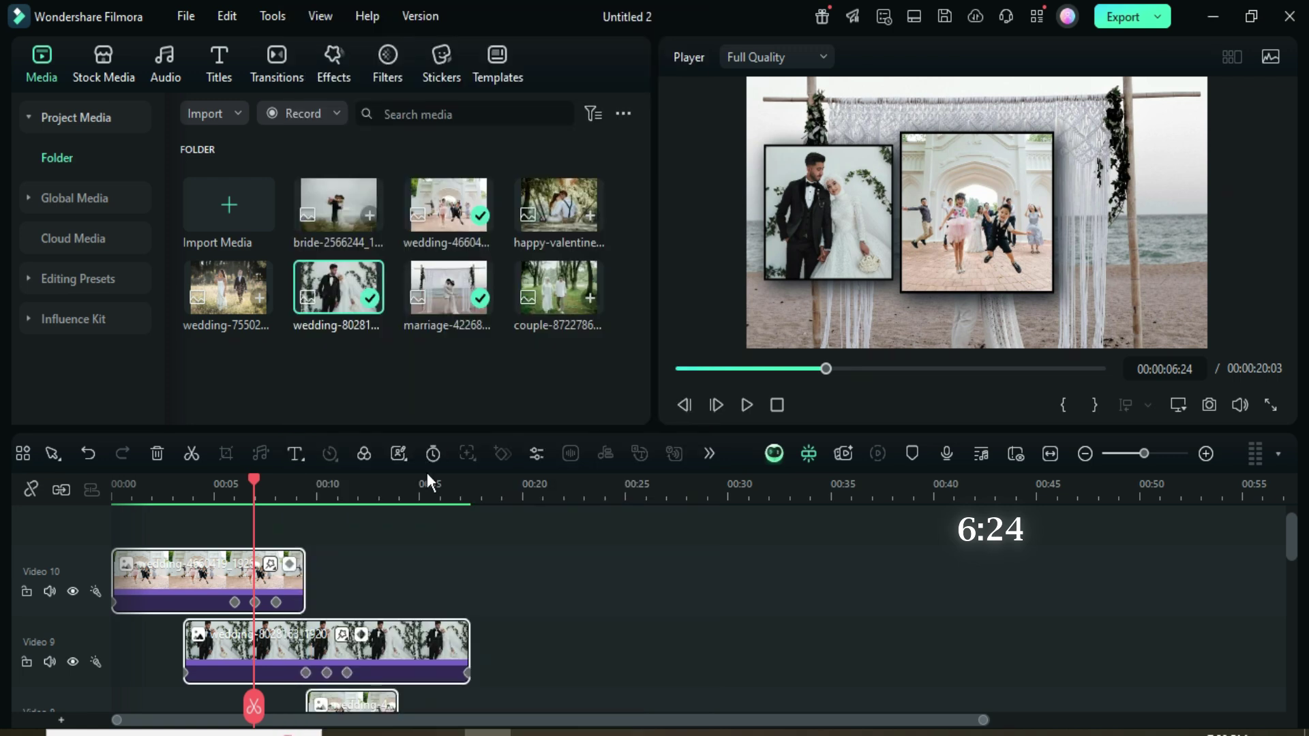
Paste the copied clips from the Video 5 track, filling Video 7, 6 and 5
scroll(378, 555, down, 3)
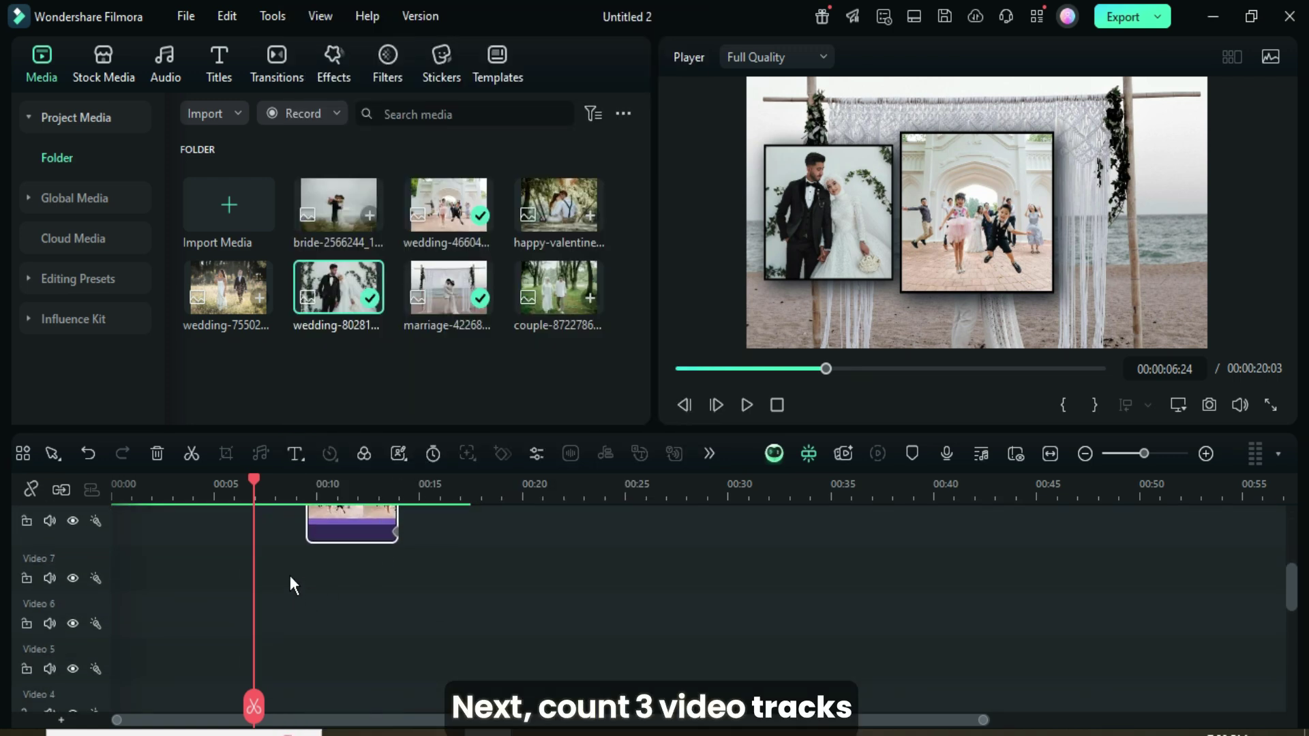
scroll(286, 593, down, 1)
click(113, 638)
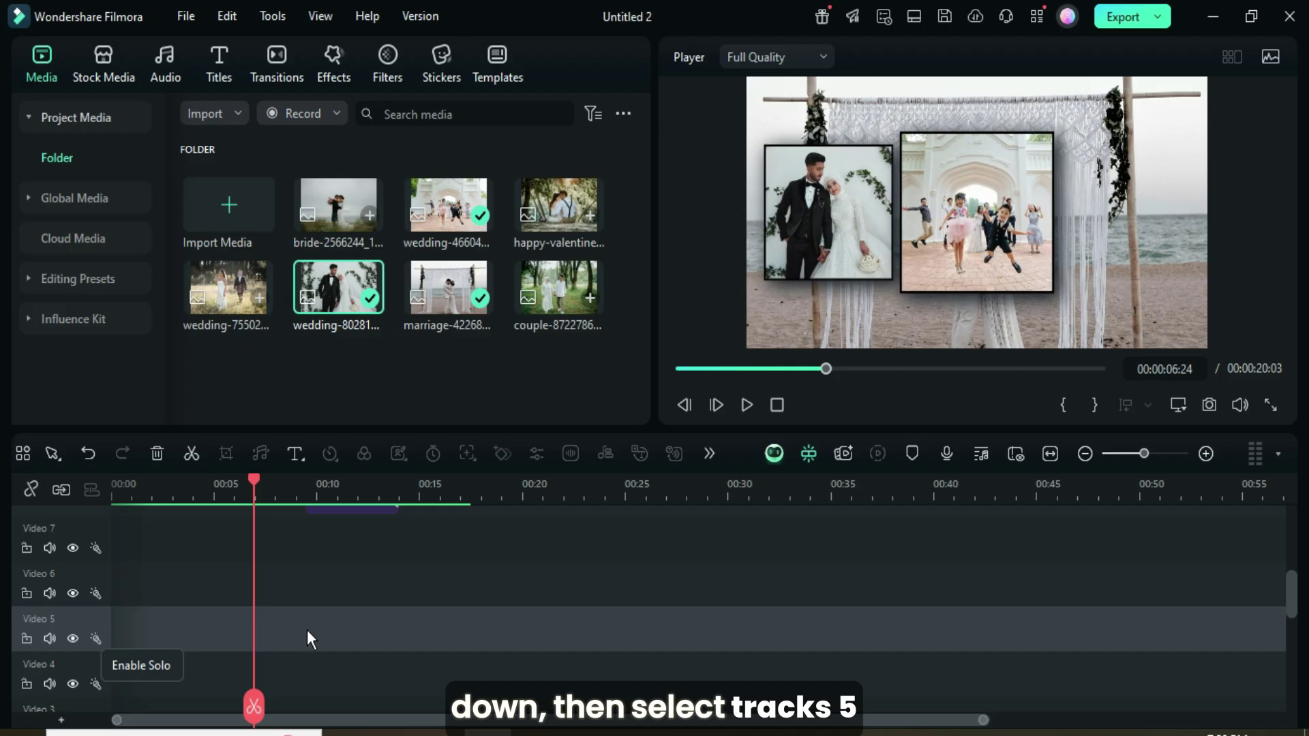
right_click(270, 624)
click(321, 394)
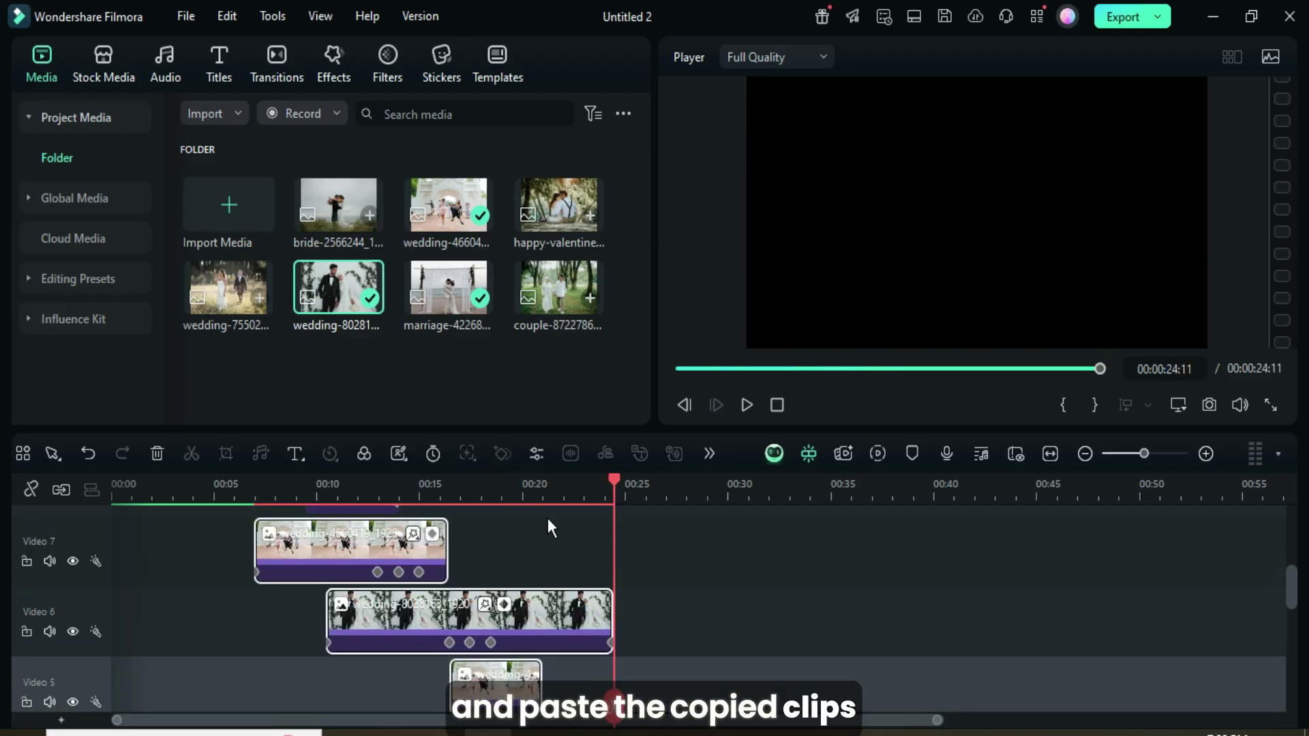
click(727, 369)
scroll(533, 566, up, 3)
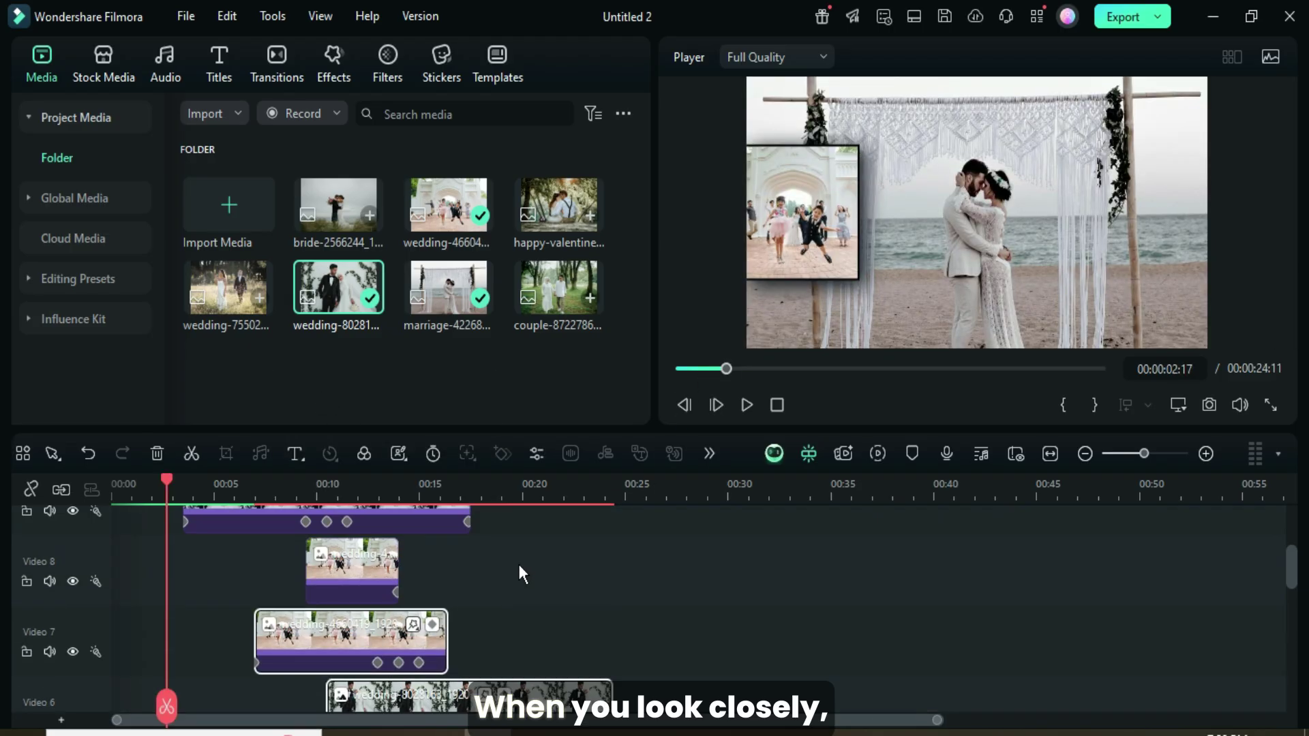
scroll(520, 571, up, 2)
scroll(520, 571, down, 4)
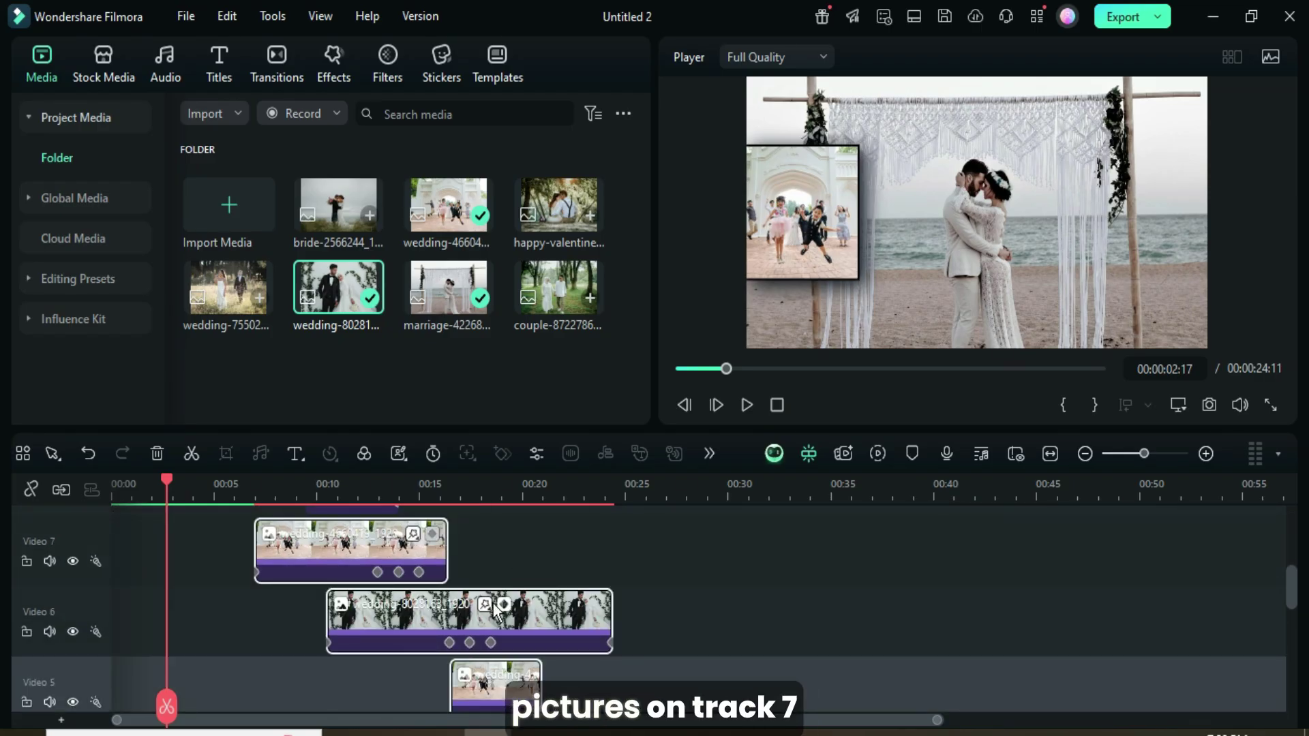
click(508, 696)
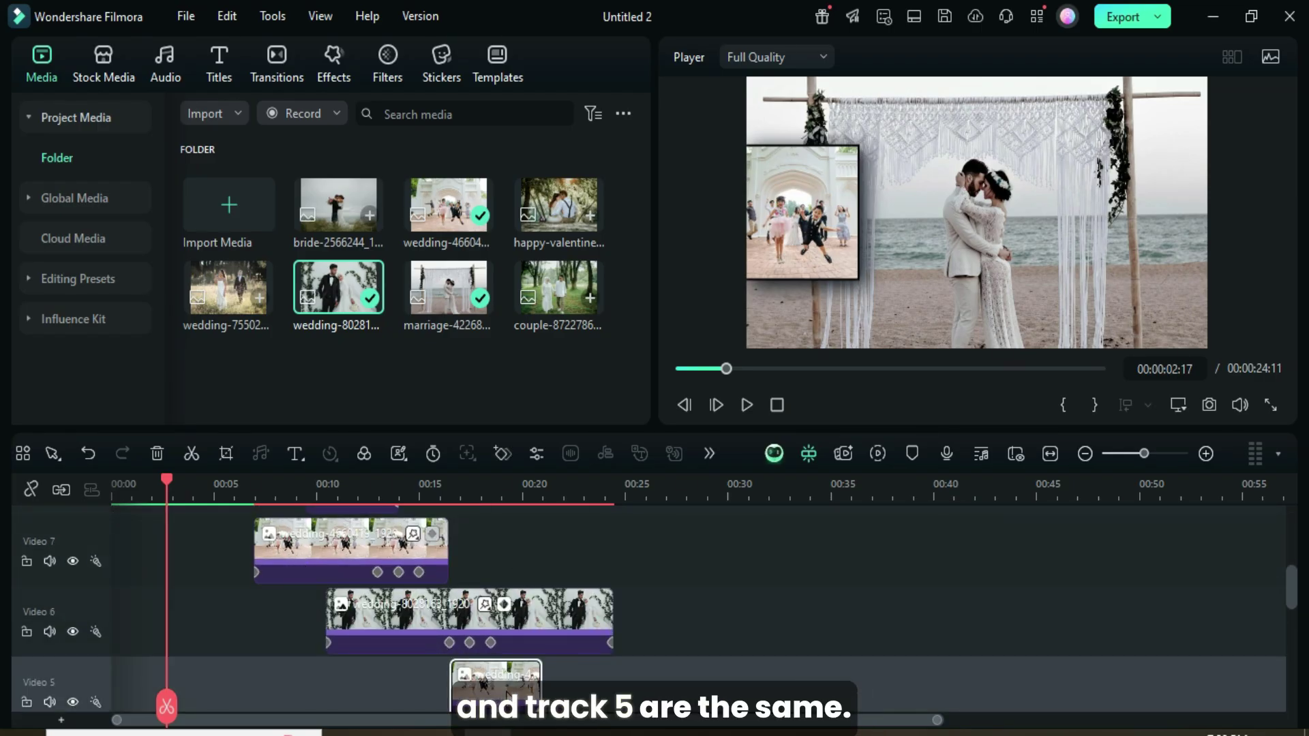
click(304, 554)
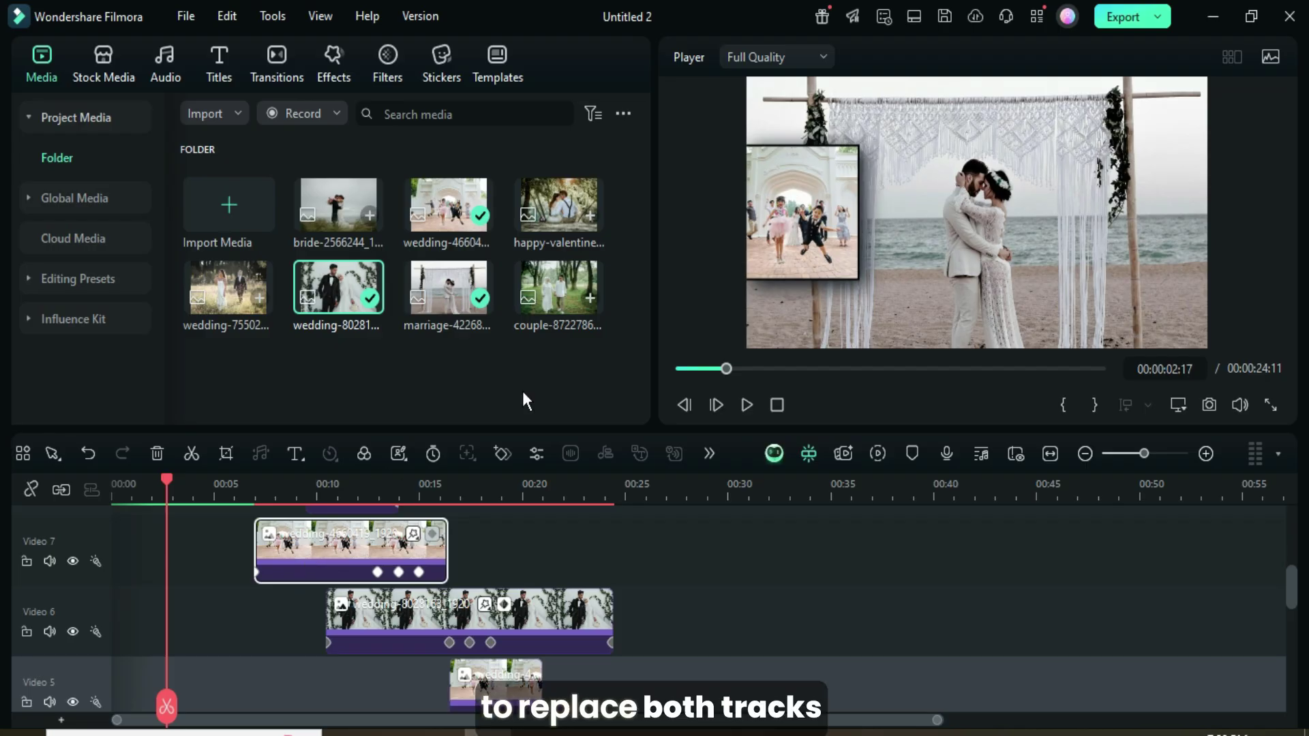
Swap in the couple photo on Video 7 and the bride-in-field photo on Video 6
drag(553, 280, 390, 565)
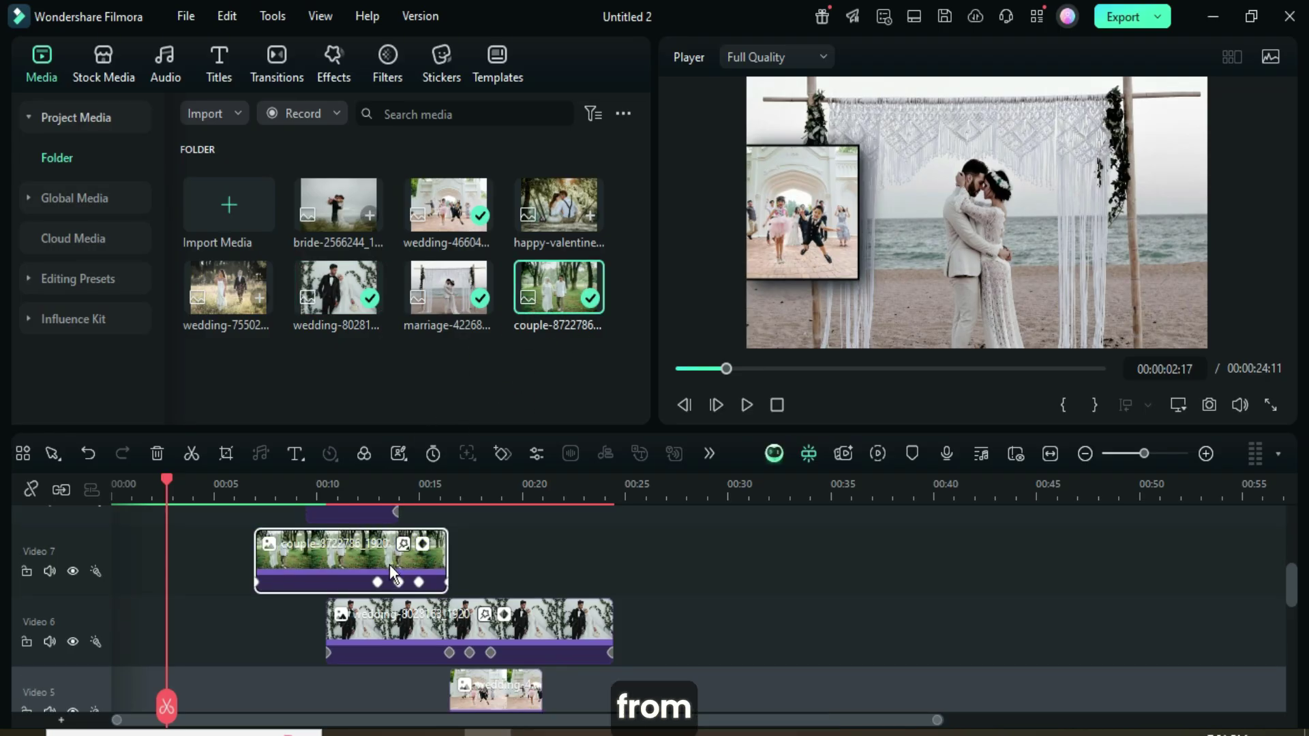
scroll(534, 609, down, 1)
drag(553, 294, 514, 681)
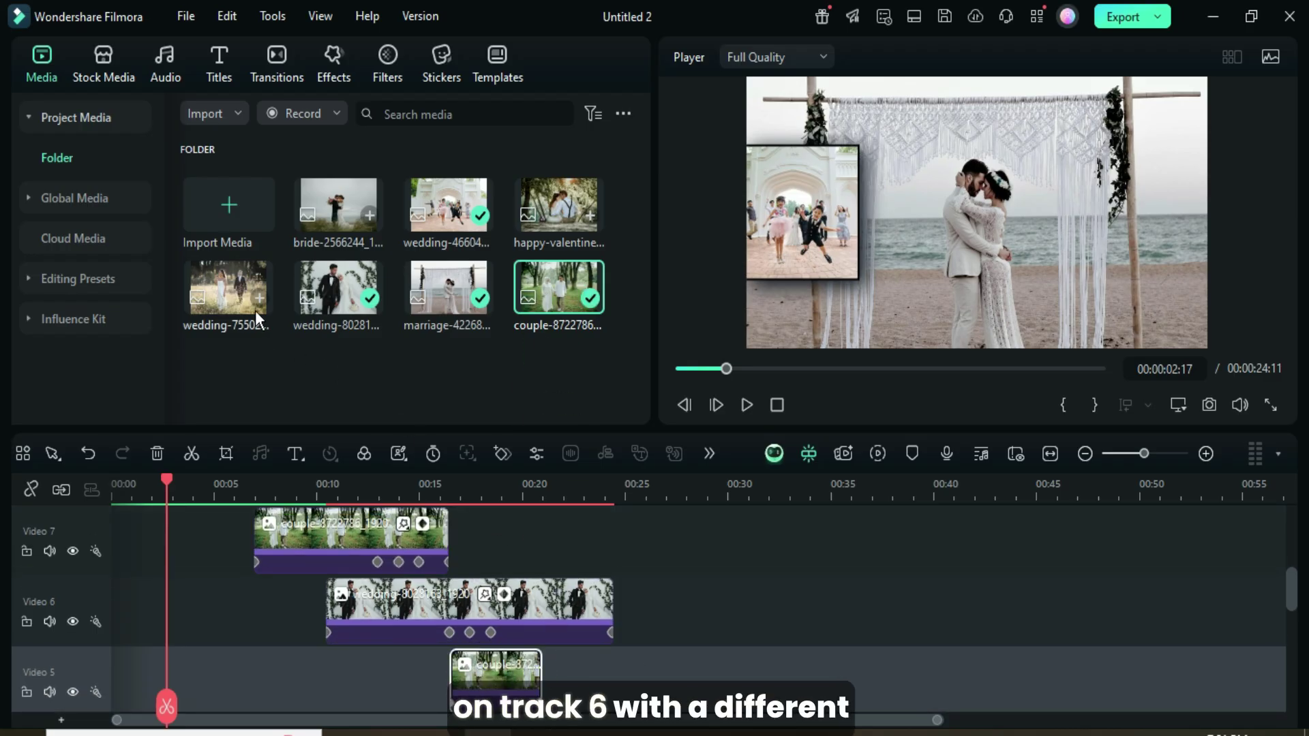
drag(223, 285, 484, 622)
Delete the extra keyframe at the start of the Video 5 couple clip
scroll(543, 594, down, 1)
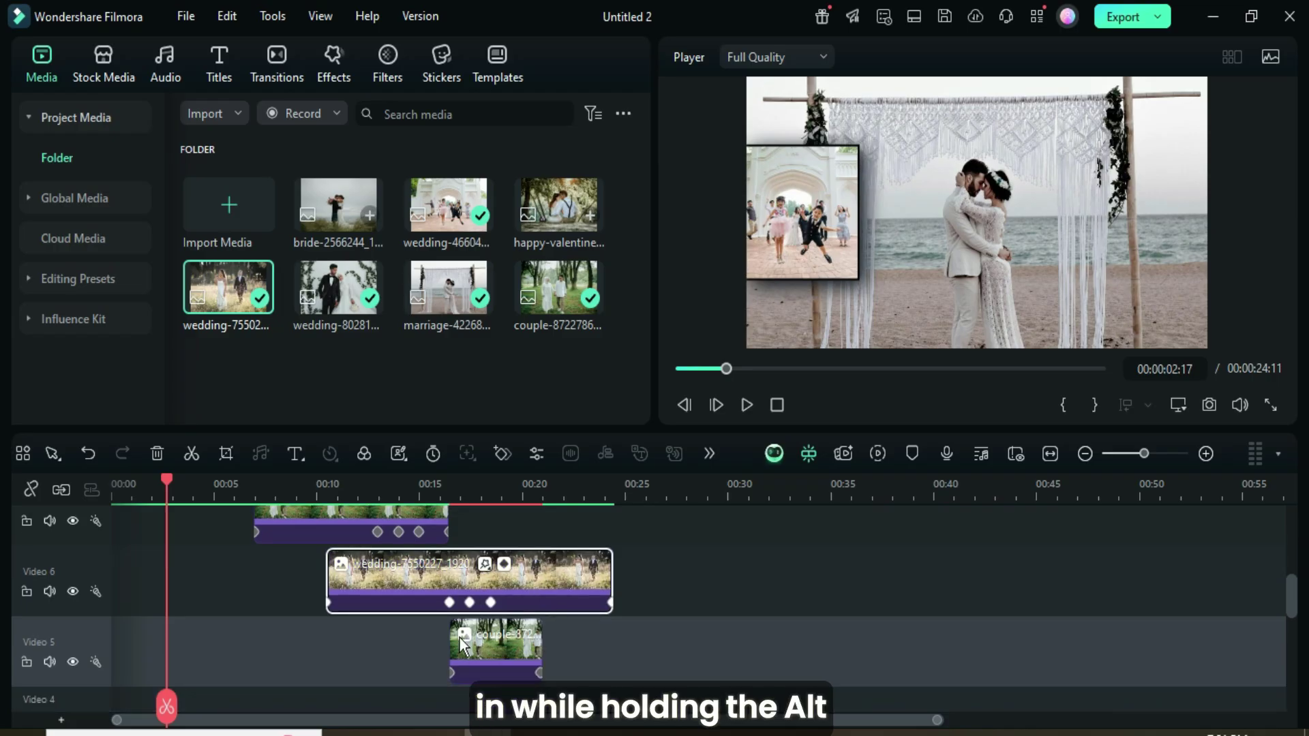
click(509, 664)
scroll(493, 647, up, 5)
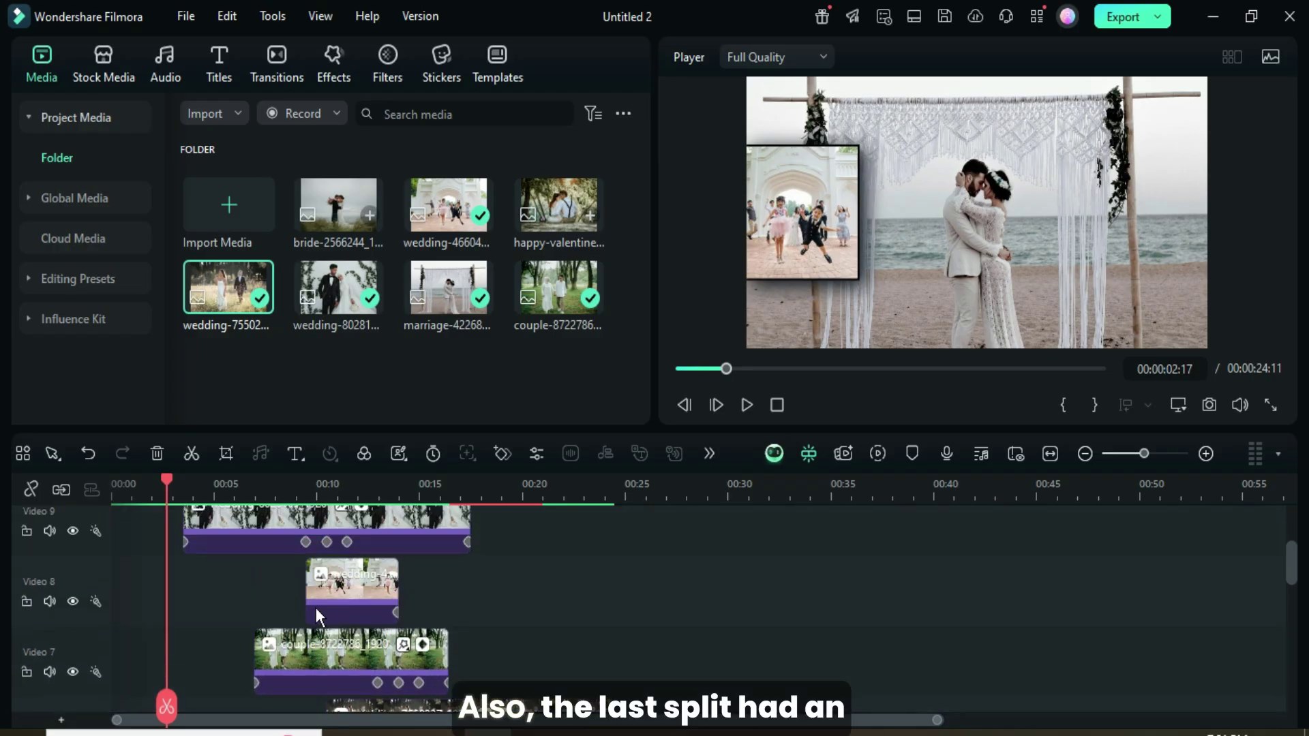
click(354, 596)
scroll(493, 597, down, 6)
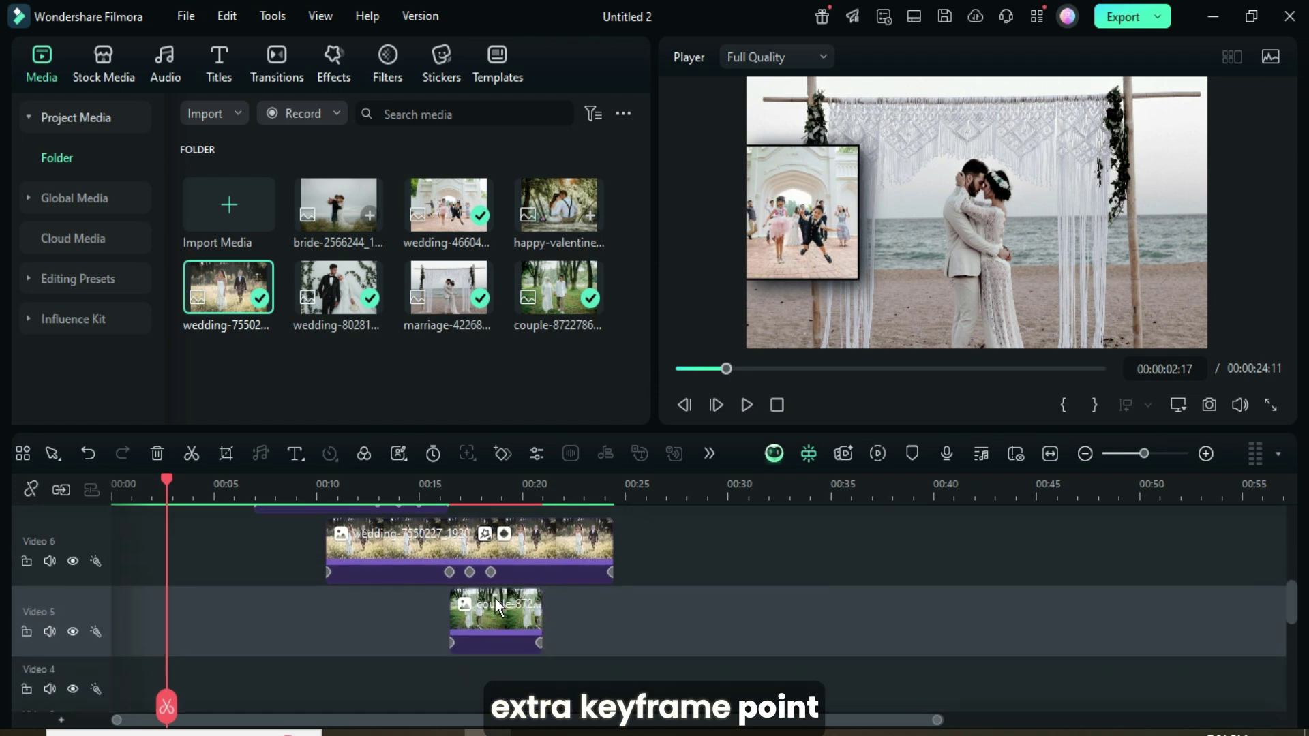
click(465, 632)
click(449, 486)
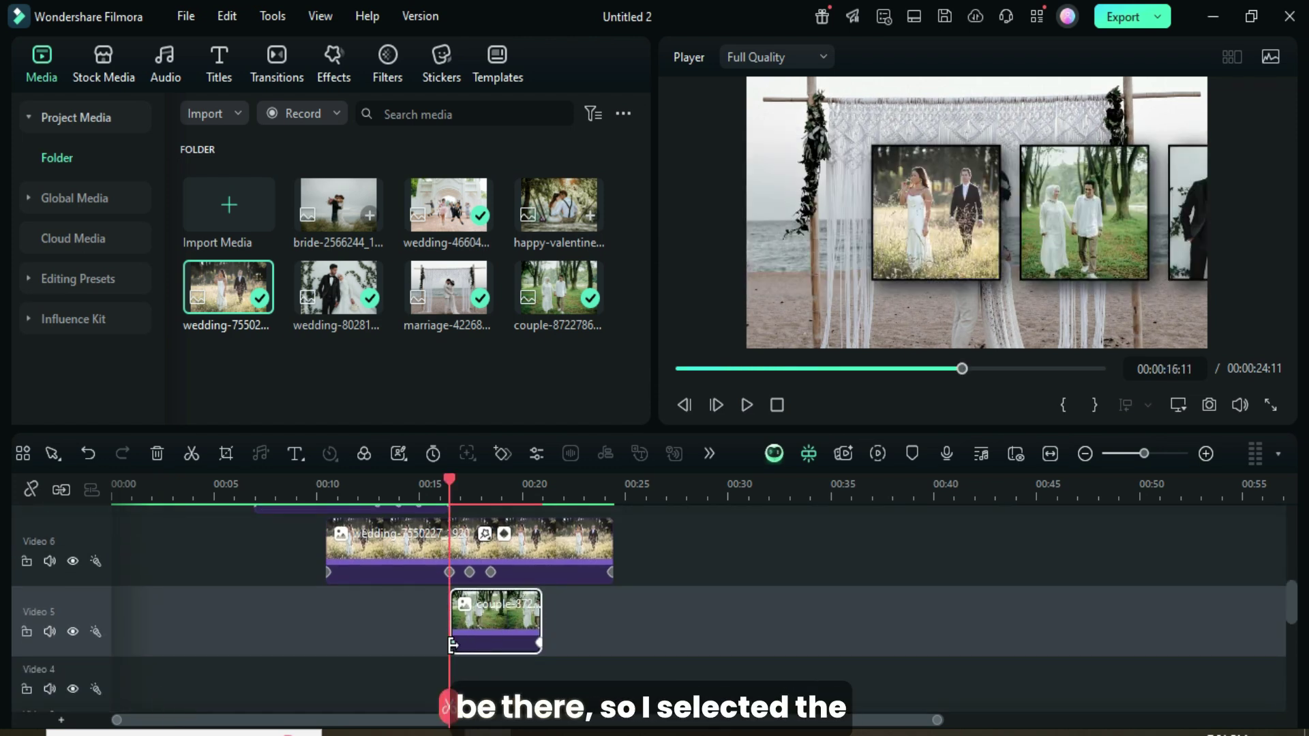
click(156, 453)
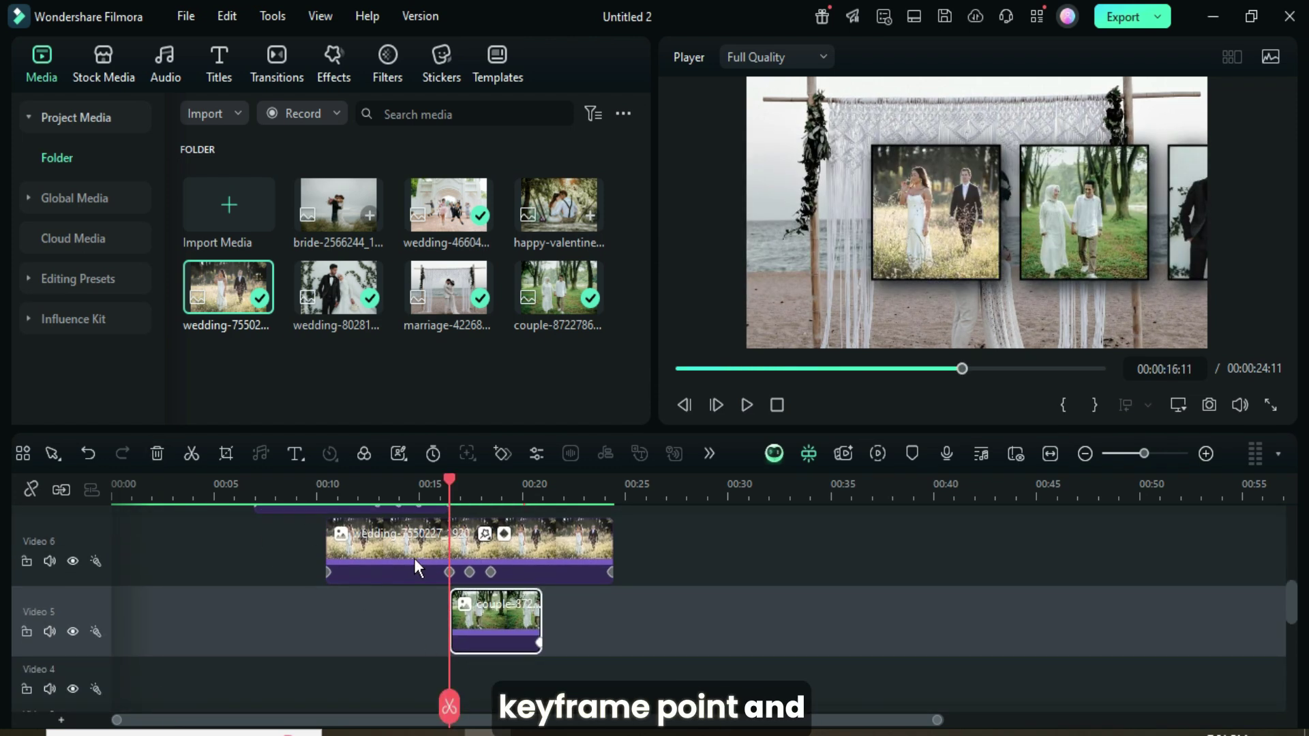
Render the timeline preview and play the bordered-photo slideshow from 00:00, through about 17 seconds
click(678, 369)
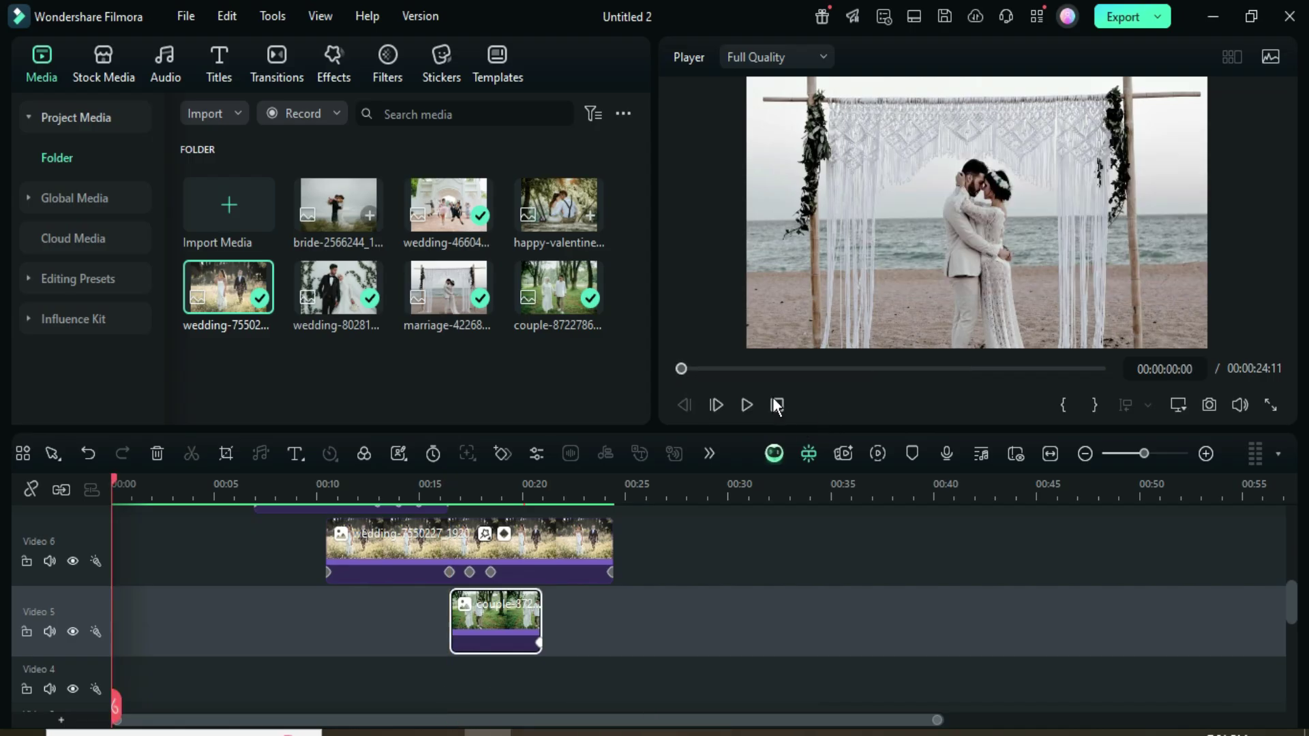
click(877, 451)
scroll(664, 604, up, 2)
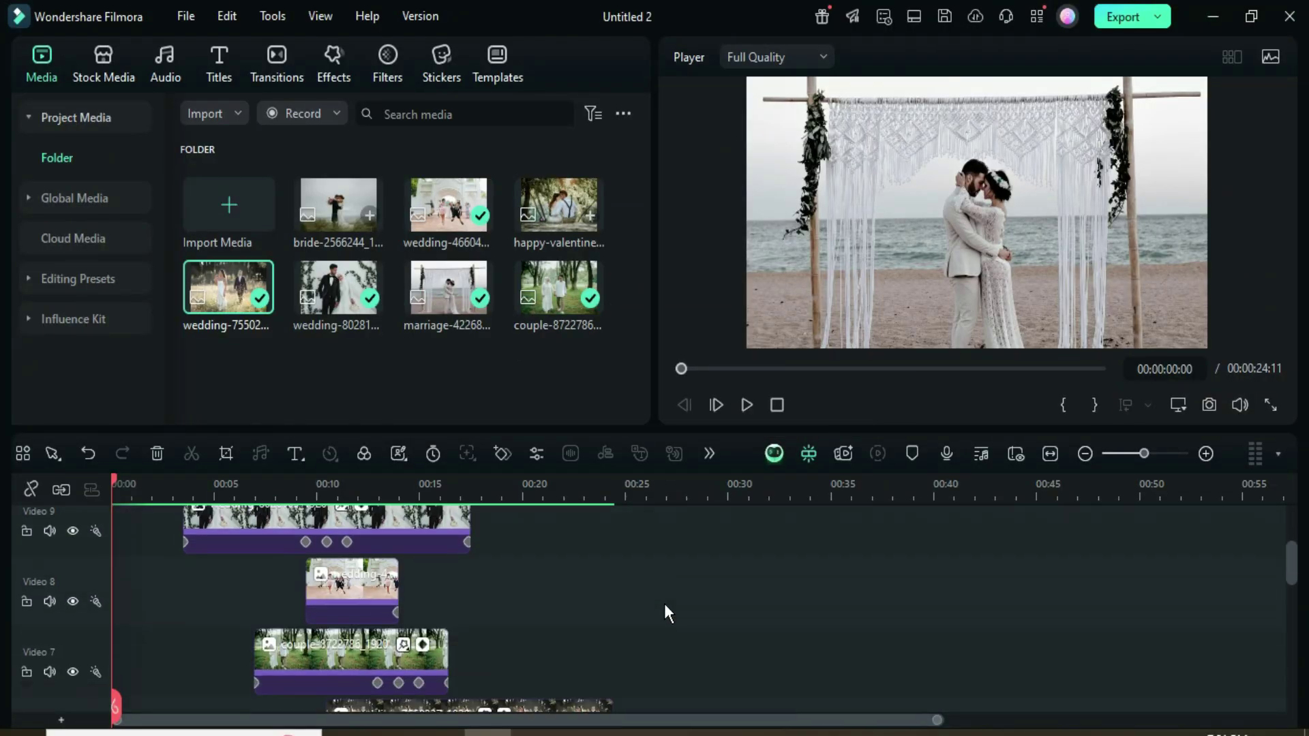
key(space)
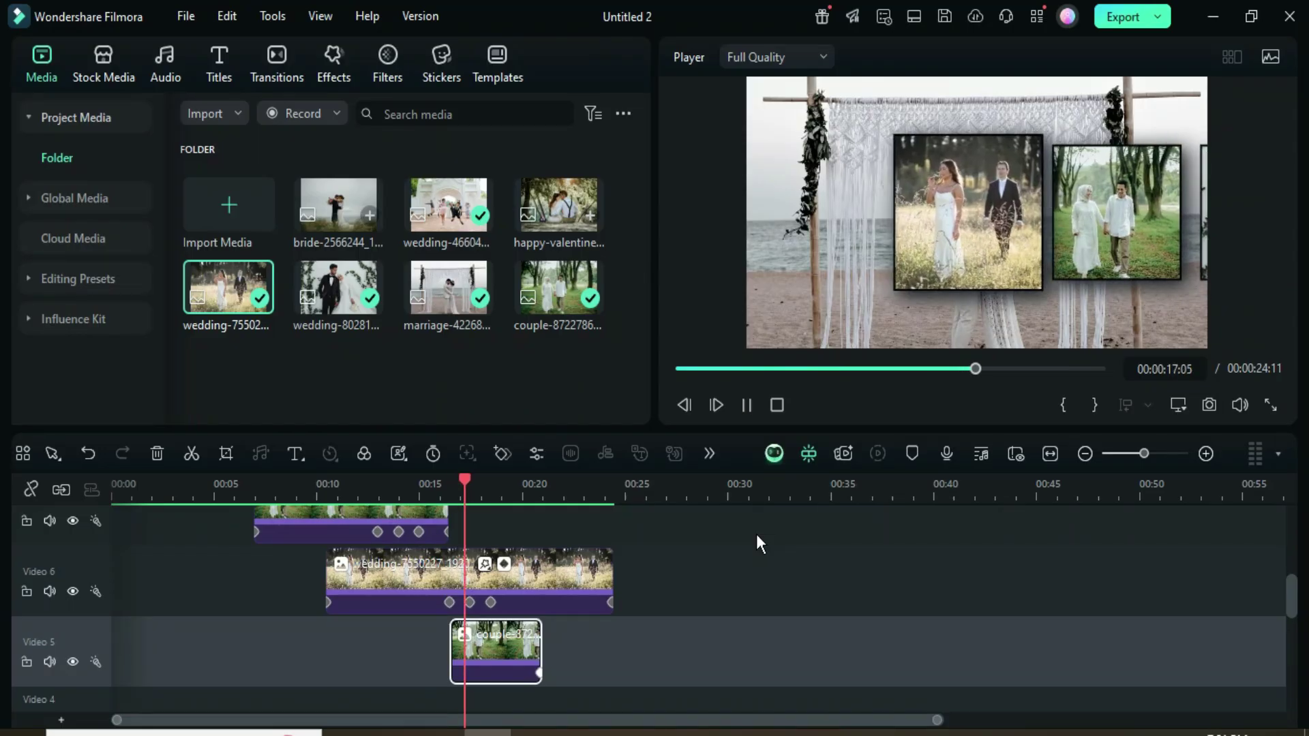
Pause at 00:00:13:23 and copy the three photo clips on Video 5–7
click(746, 404)
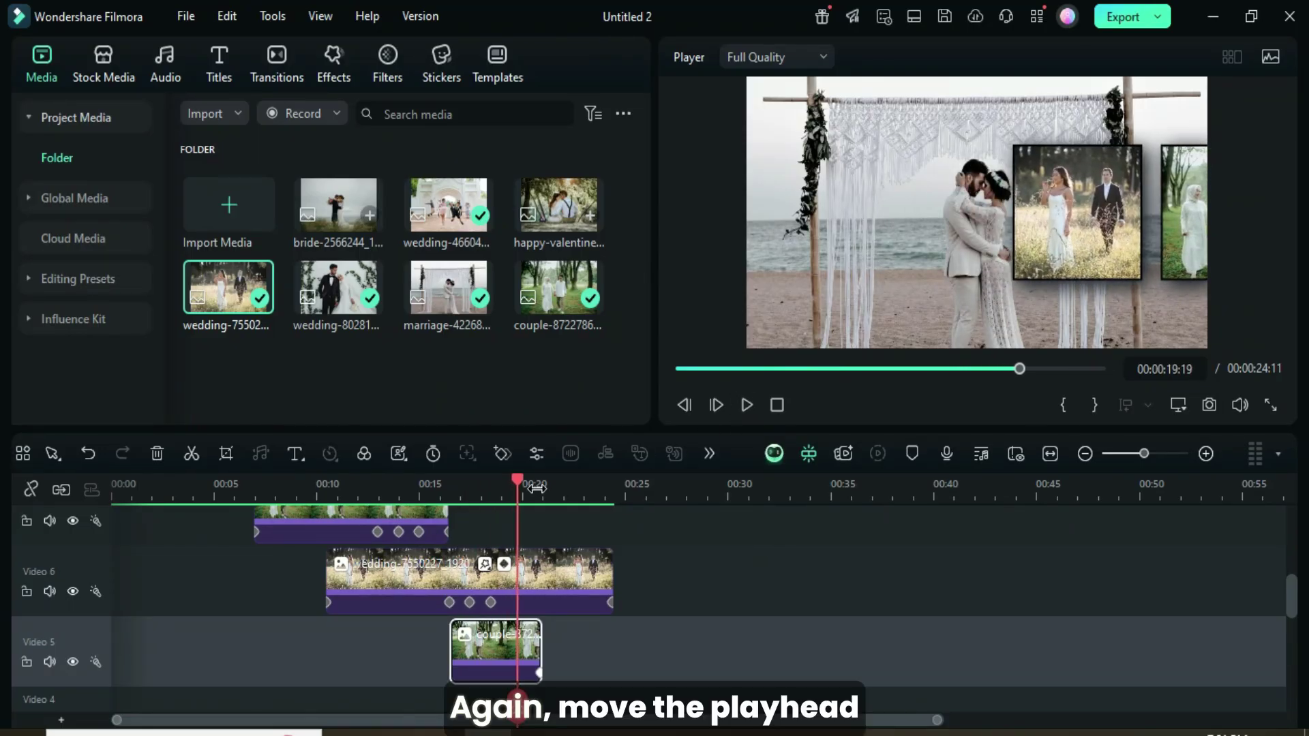
drag(511, 480, 398, 489)
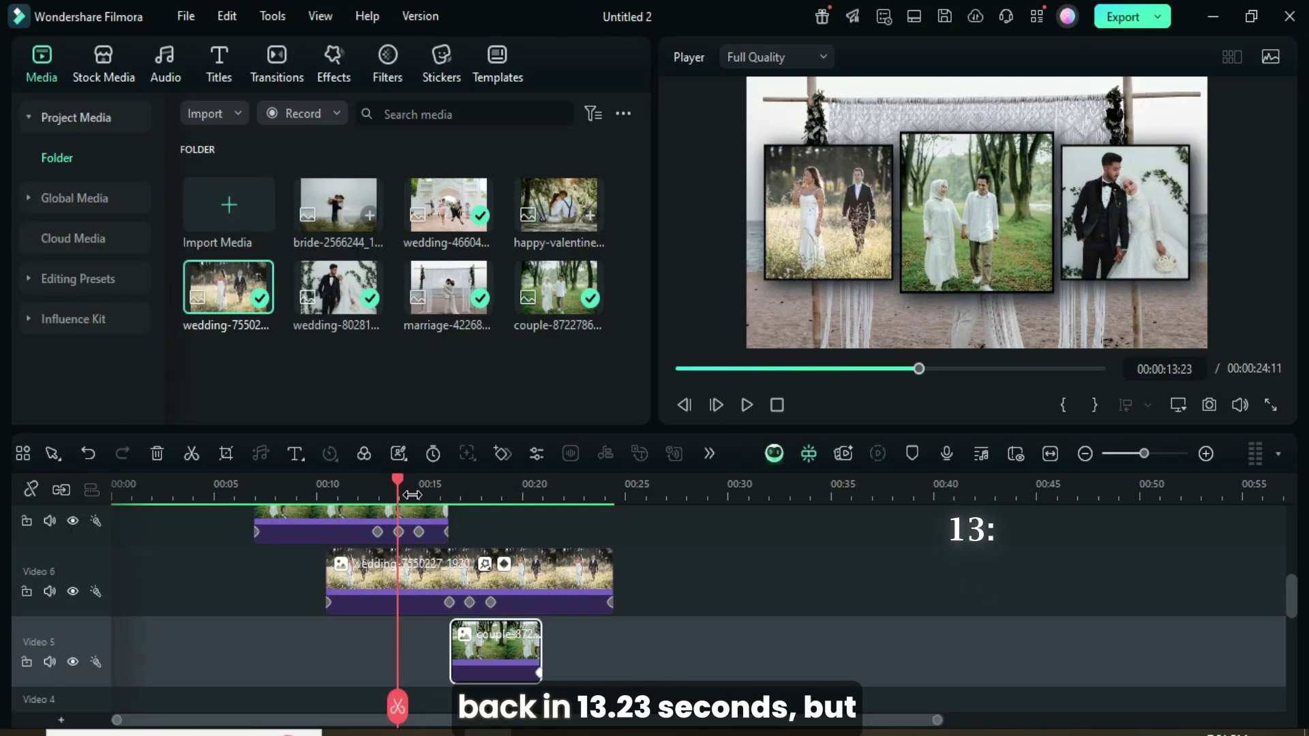
drag(614, 659, 371, 539)
right_click(414, 580)
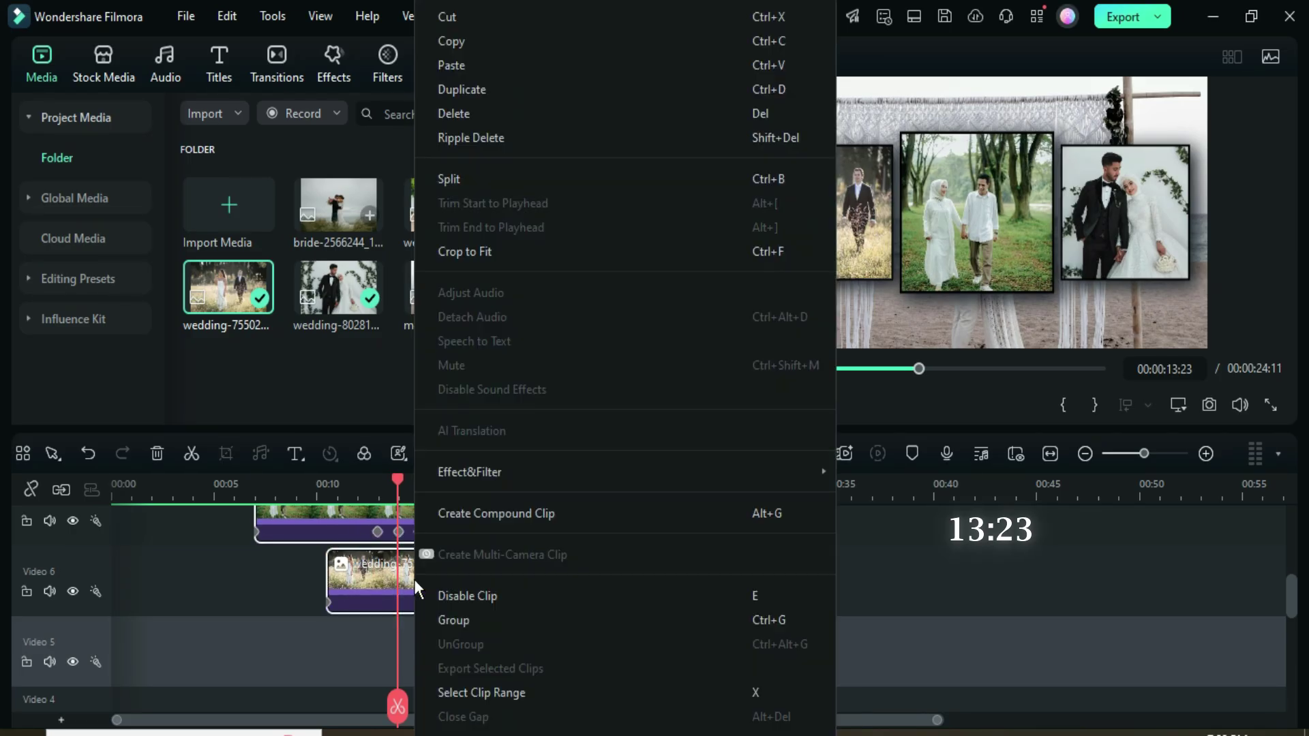
click(467, 48)
Paste the copied photo clips onto Video 2–4
scroll(552, 582, down, 3)
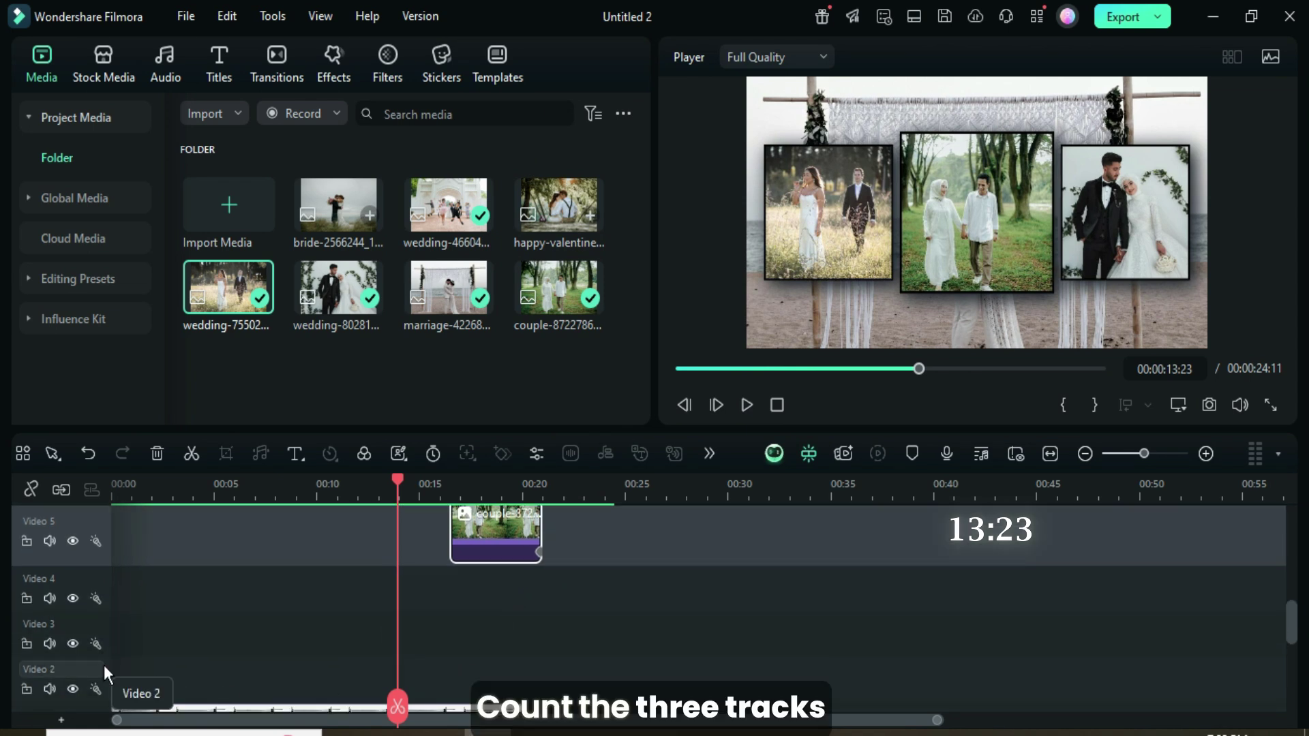
click(82, 682)
scroll(441, 667, down, 2)
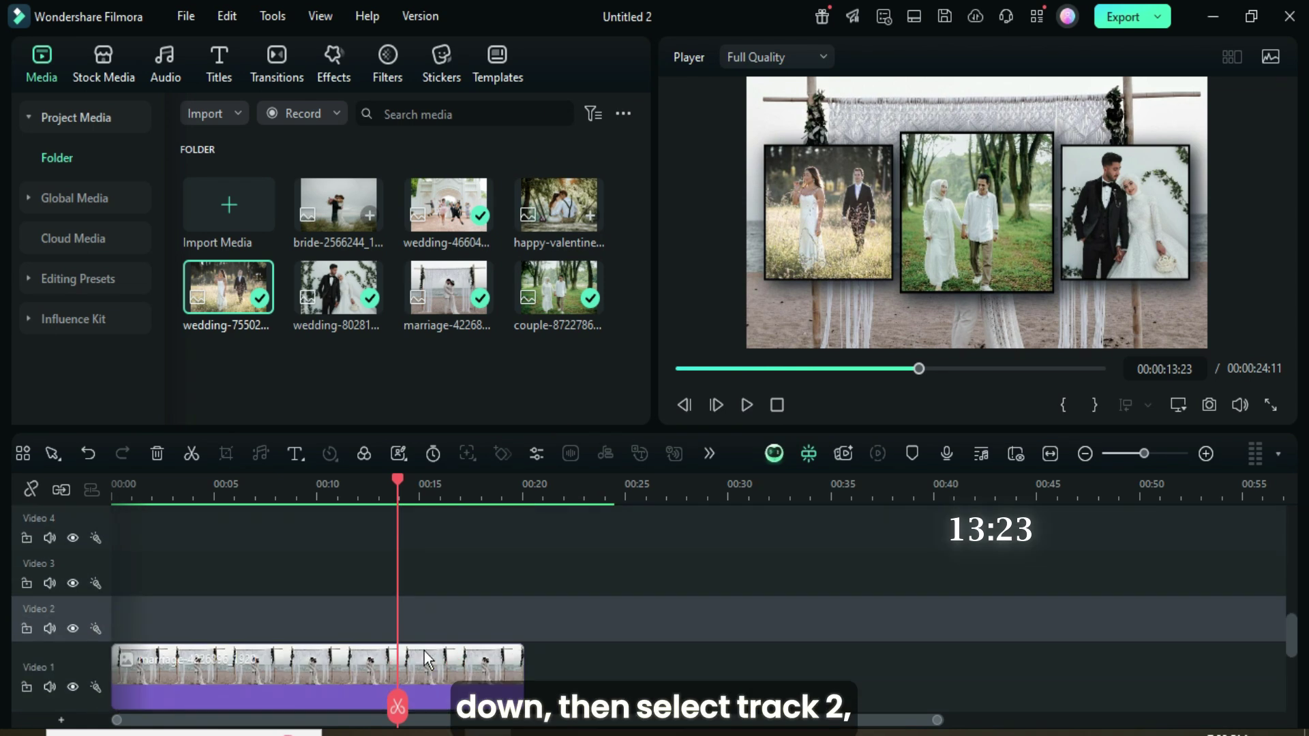
right_click(423, 618)
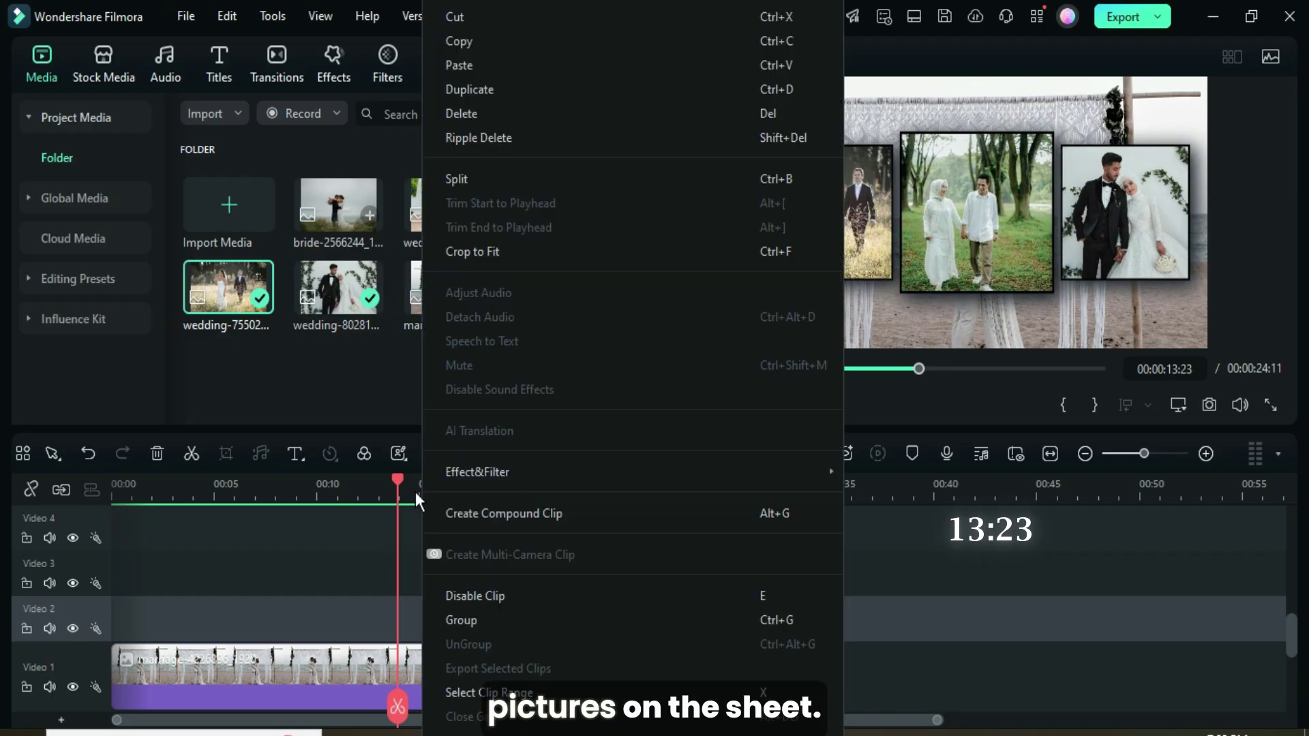
click(468, 66)
Stretch the Video 1 background clip to end at about 31:08
scroll(623, 602, down, 1)
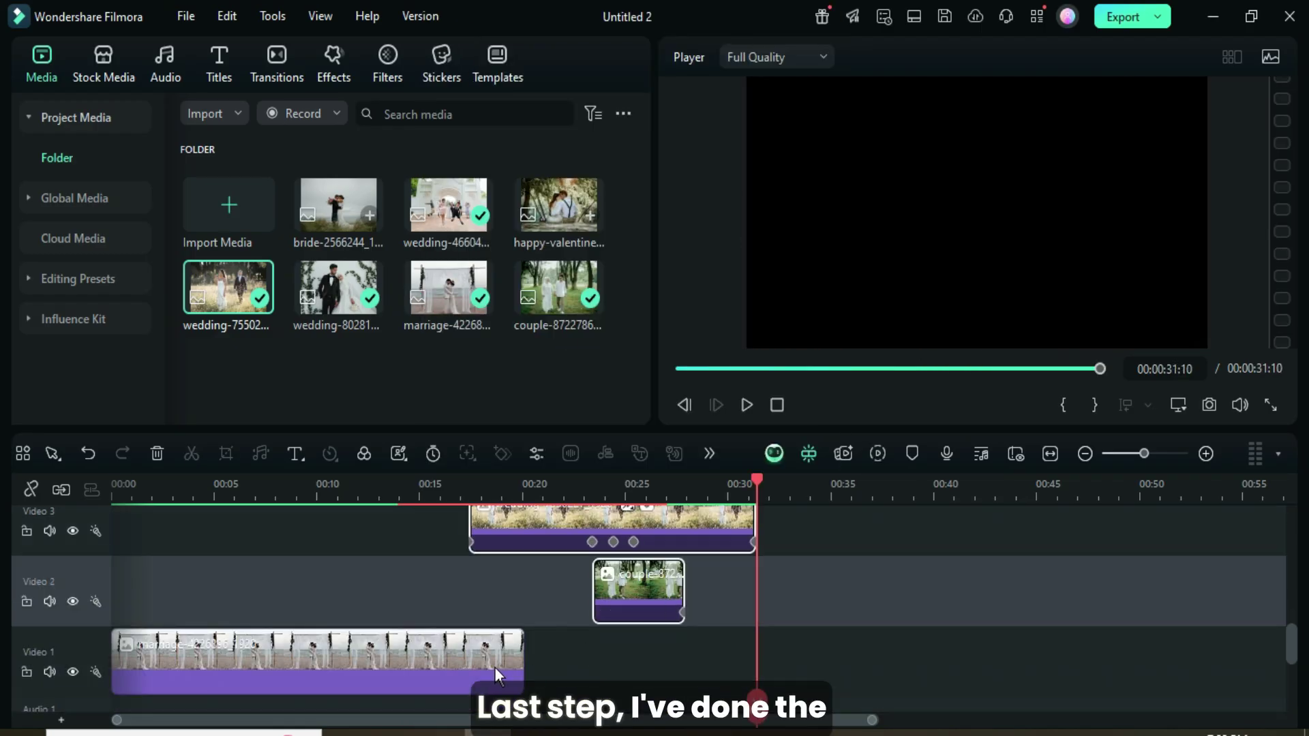
drag(522, 659, 755, 657)
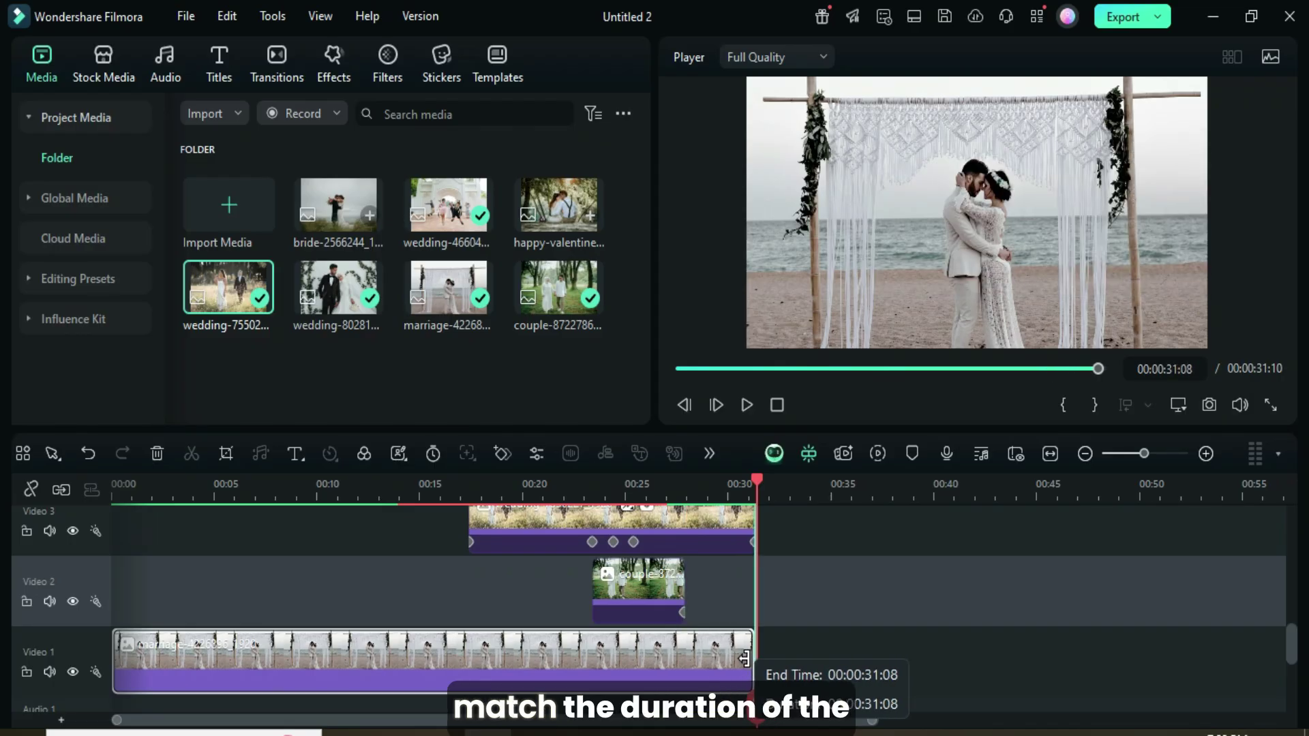
scroll(816, 620, up, 1)
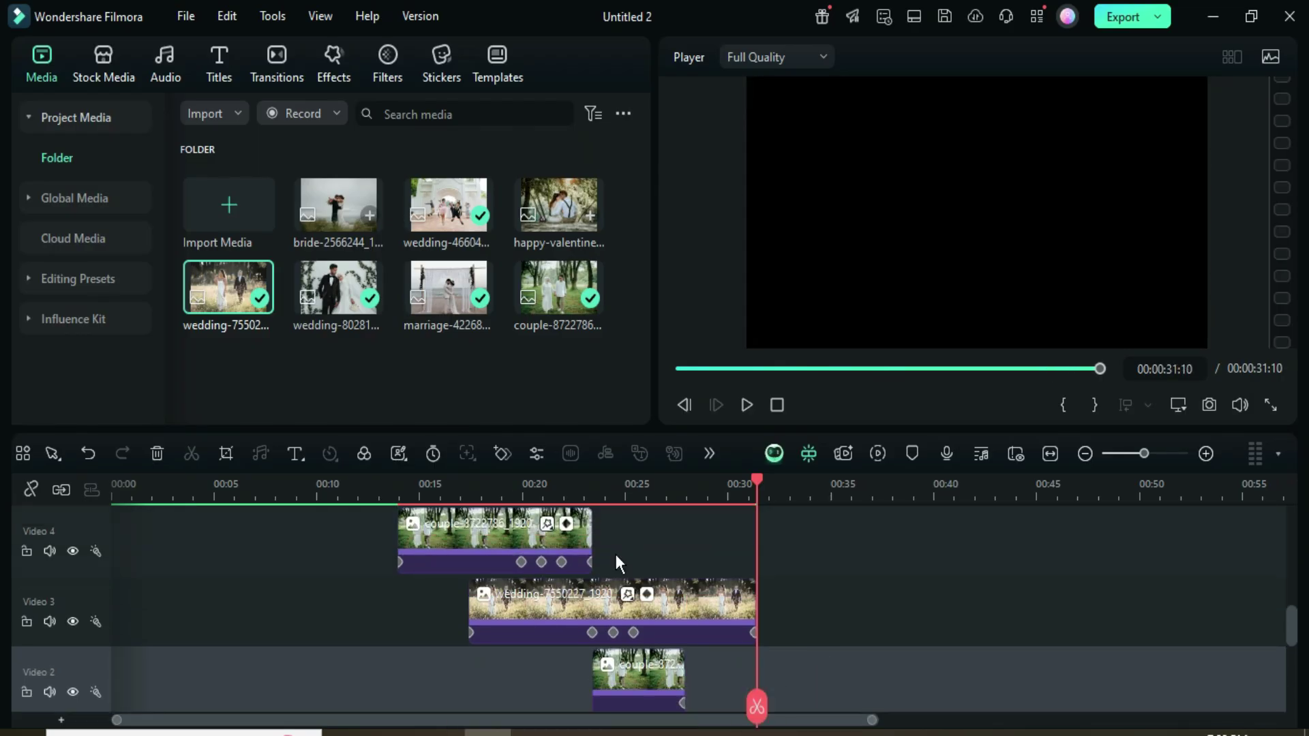
Replace the Video 4 and Video 2 copies with the happy valentine photo
click(768, 369)
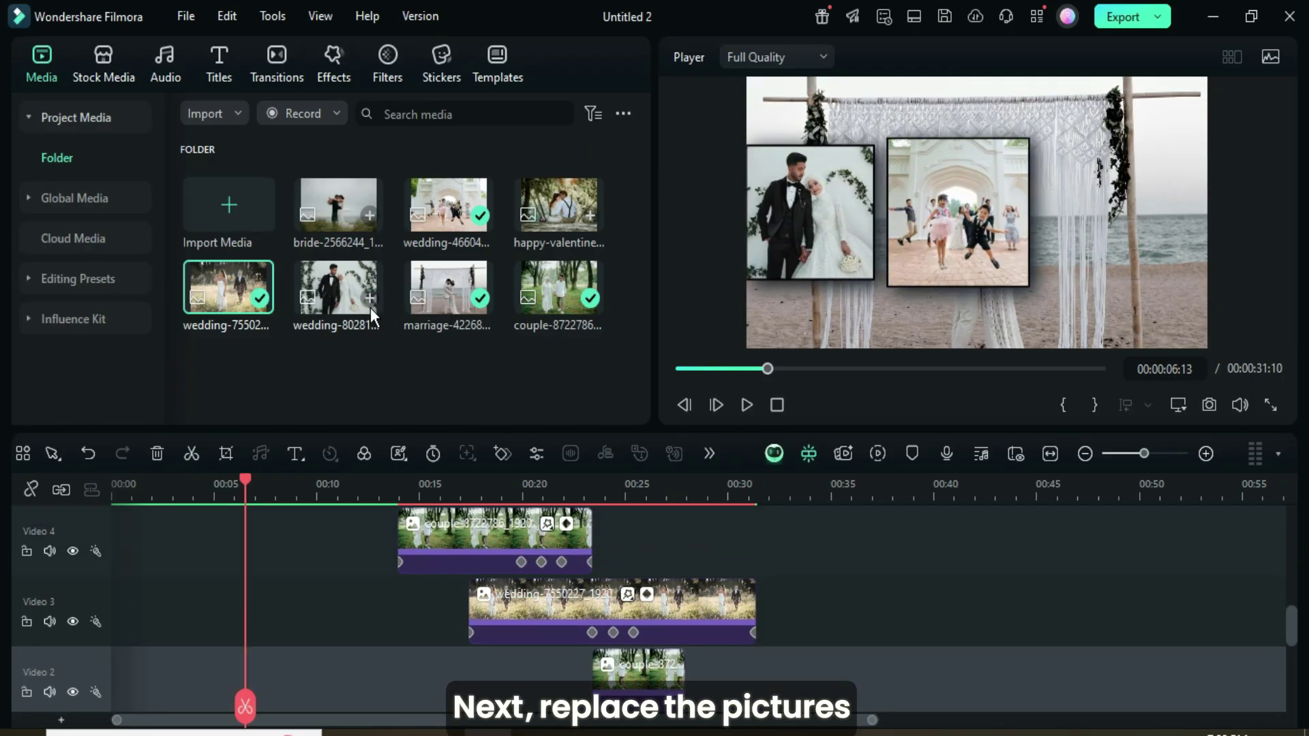
drag(555, 207, 546, 565)
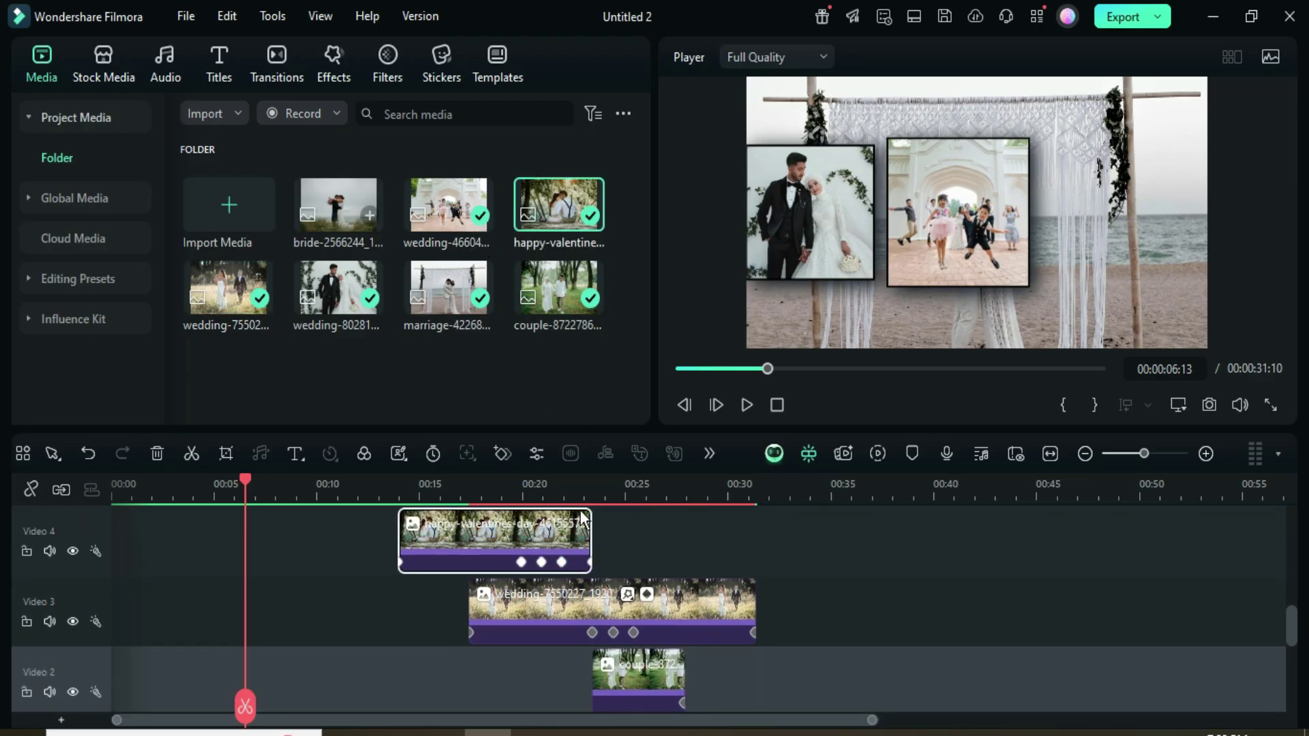
drag(550, 211, 644, 690)
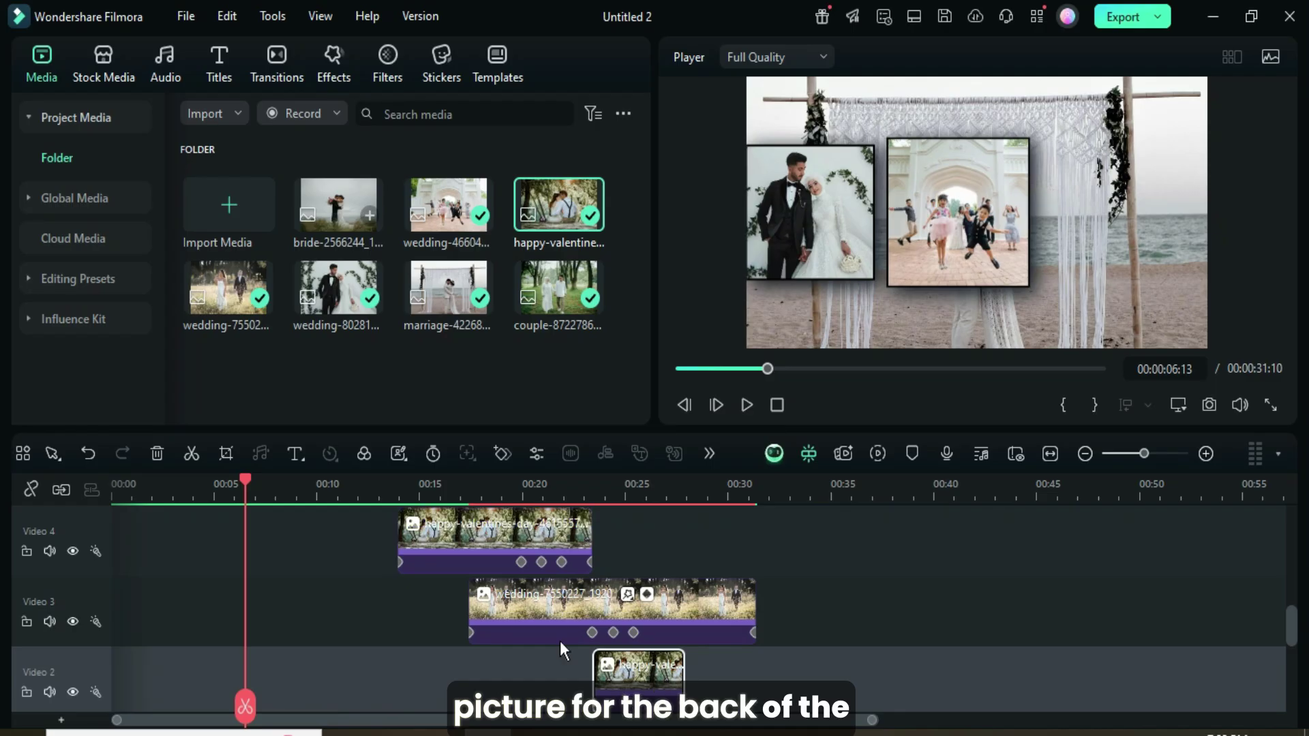
Replace the field-wedding clip on Video 3 with the bride photo
click(542, 615)
drag(333, 202, 566, 613)
scroll(613, 614, down, 1)
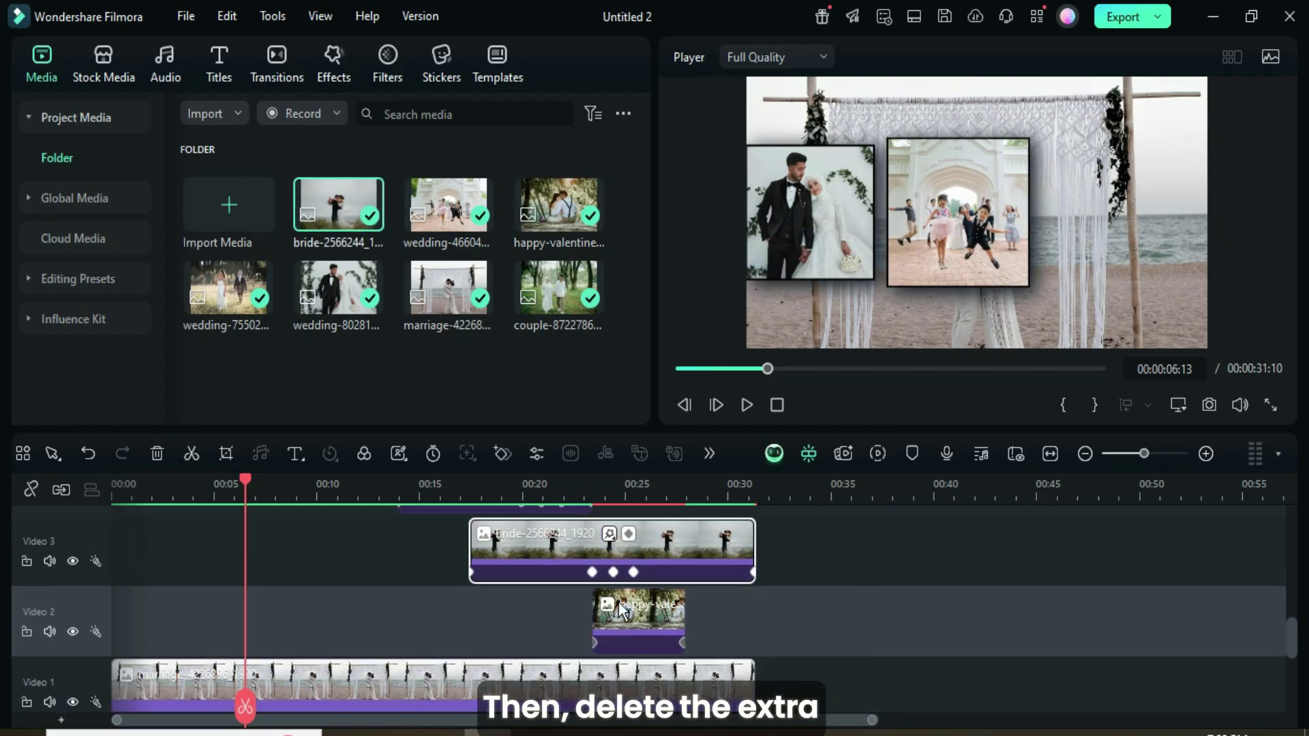
click(594, 637)
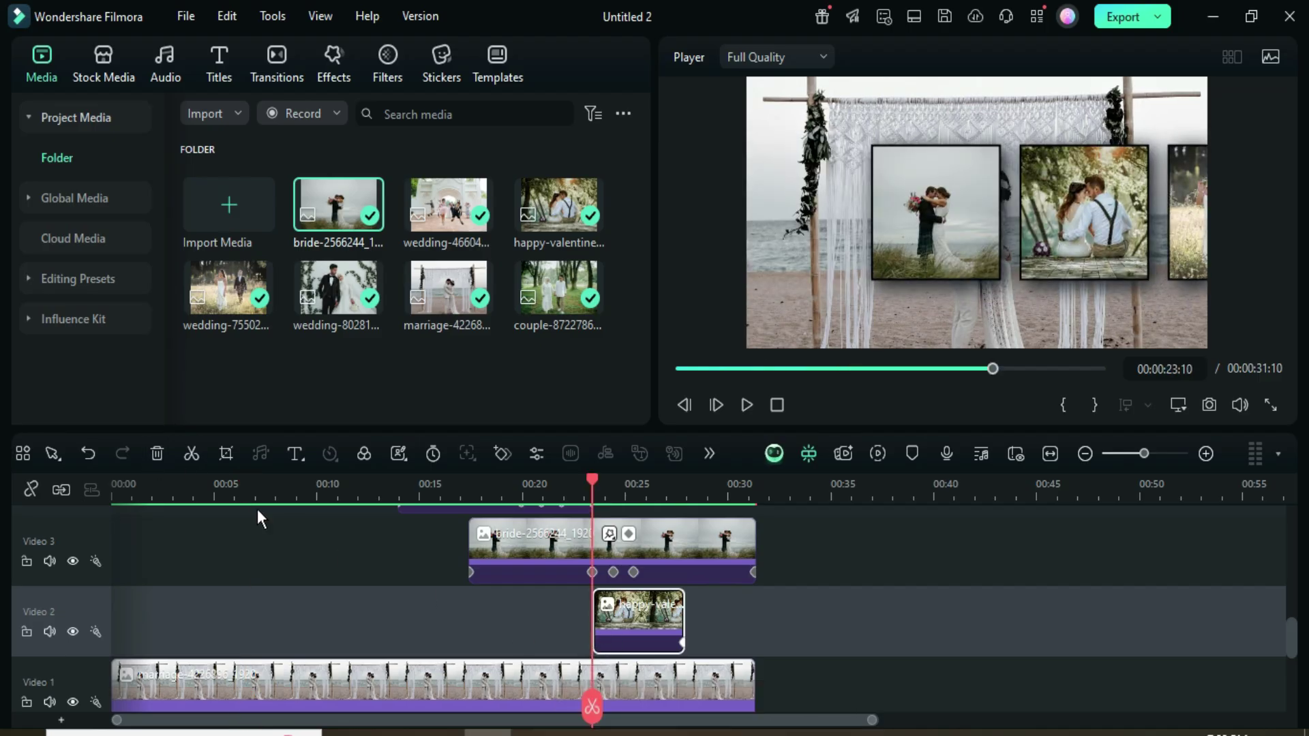
scroll(706, 604, up, 5)
scroll(702, 584, down, 5)
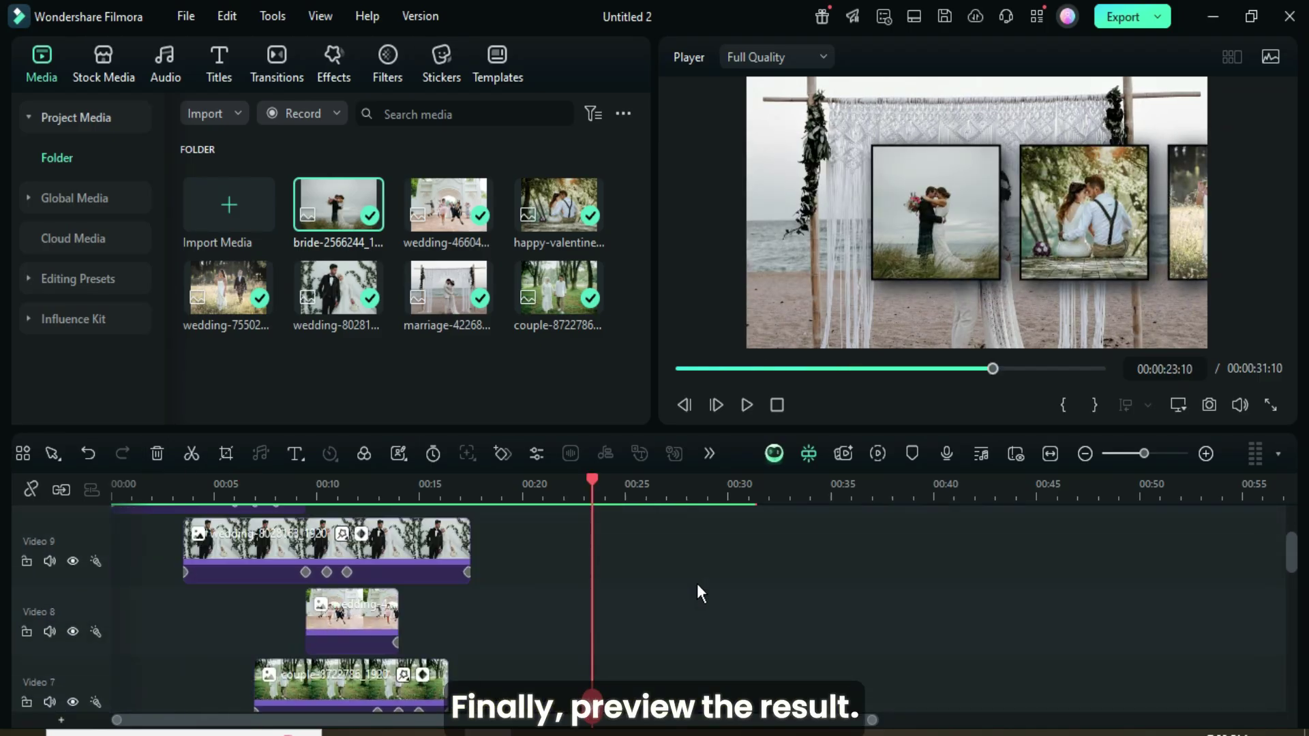
Play the slideshow from 00:00 and watch the framed photos slide across the beach arch
click(681, 368)
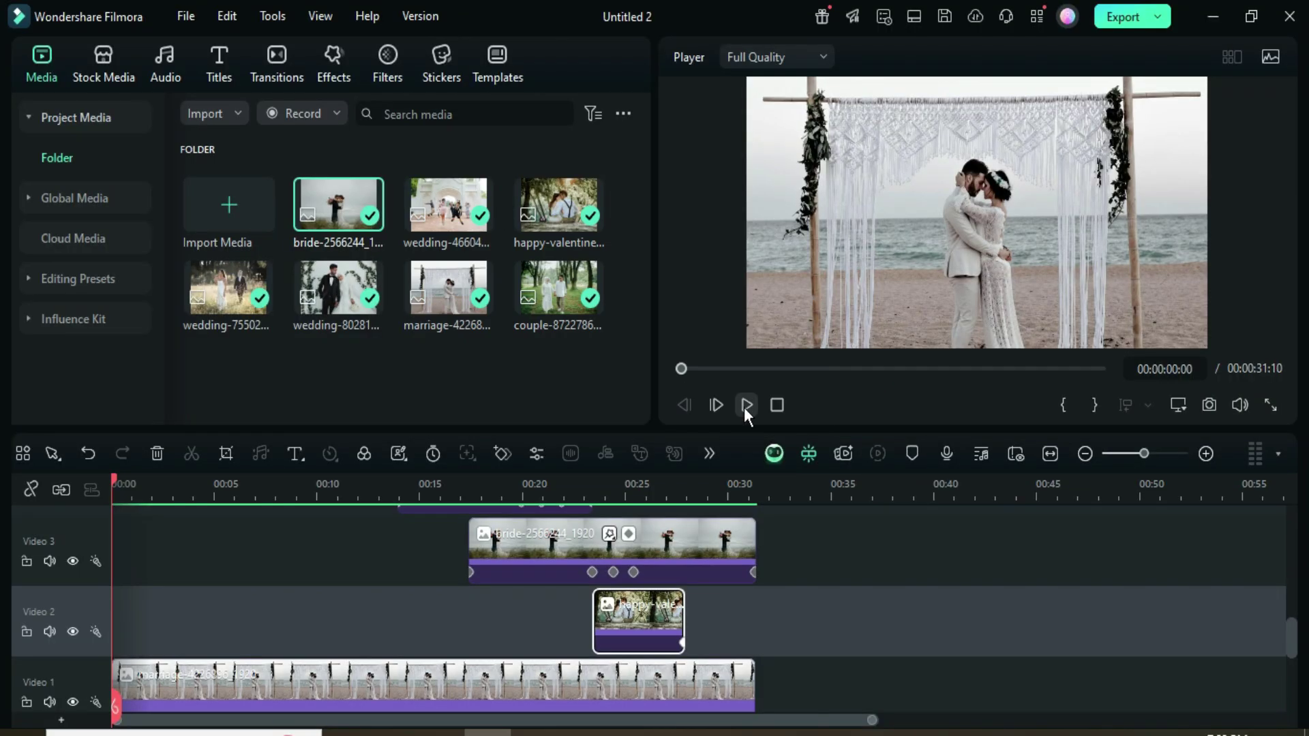
click(746, 404)
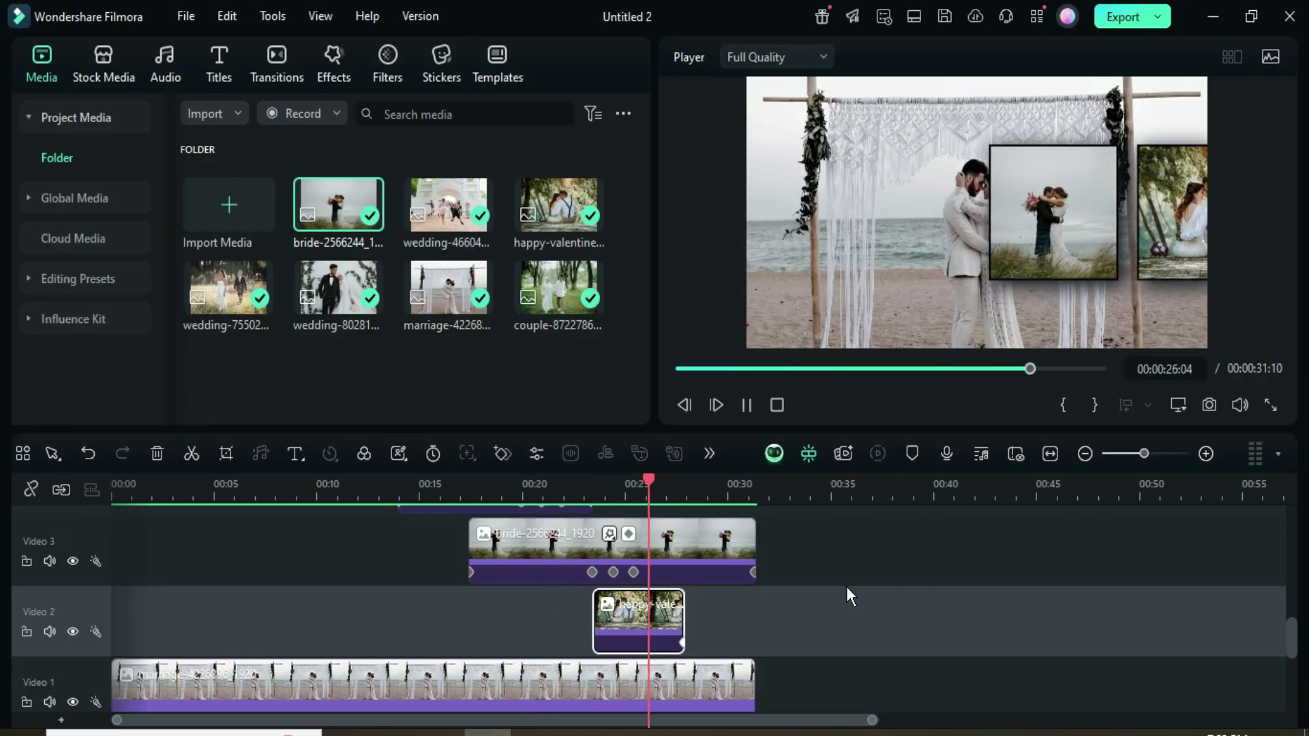
Group all the photo clips into a compound clip named Compound Clip 1
click(747, 405)
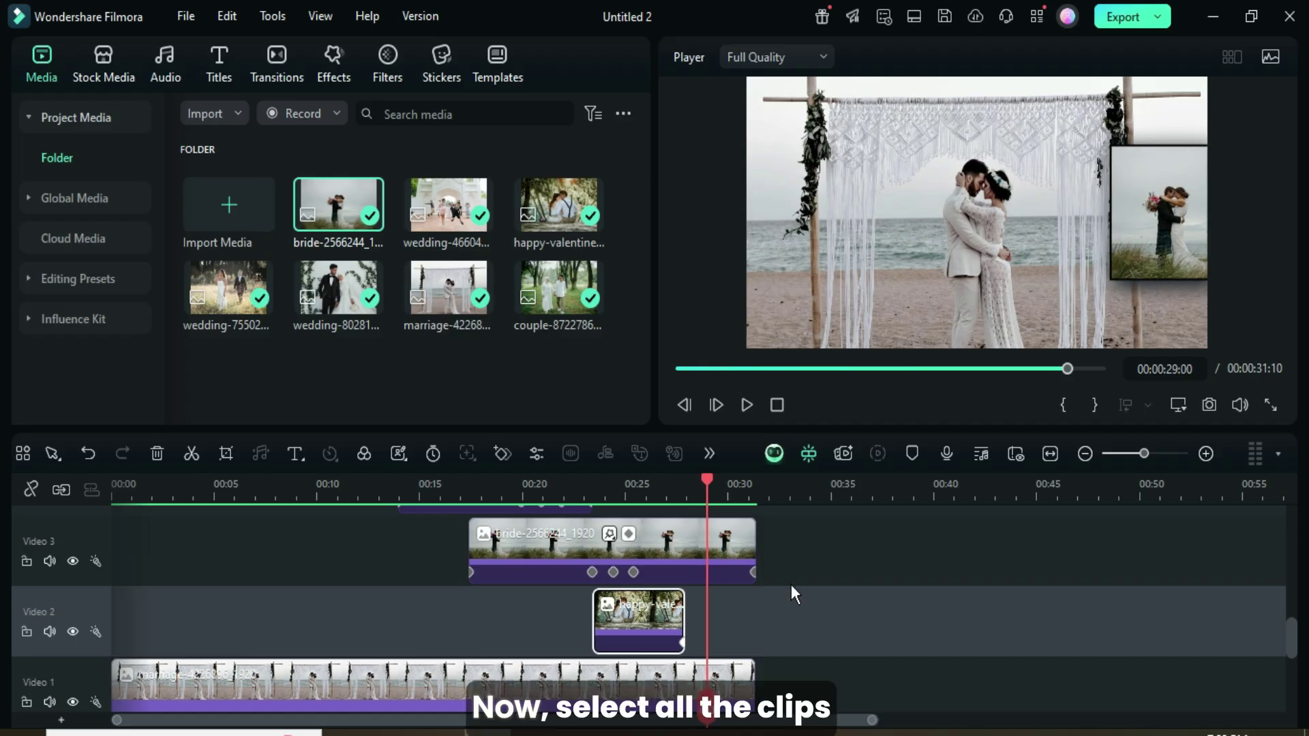
drag(844, 622, 142, 485)
right_click(178, 611)
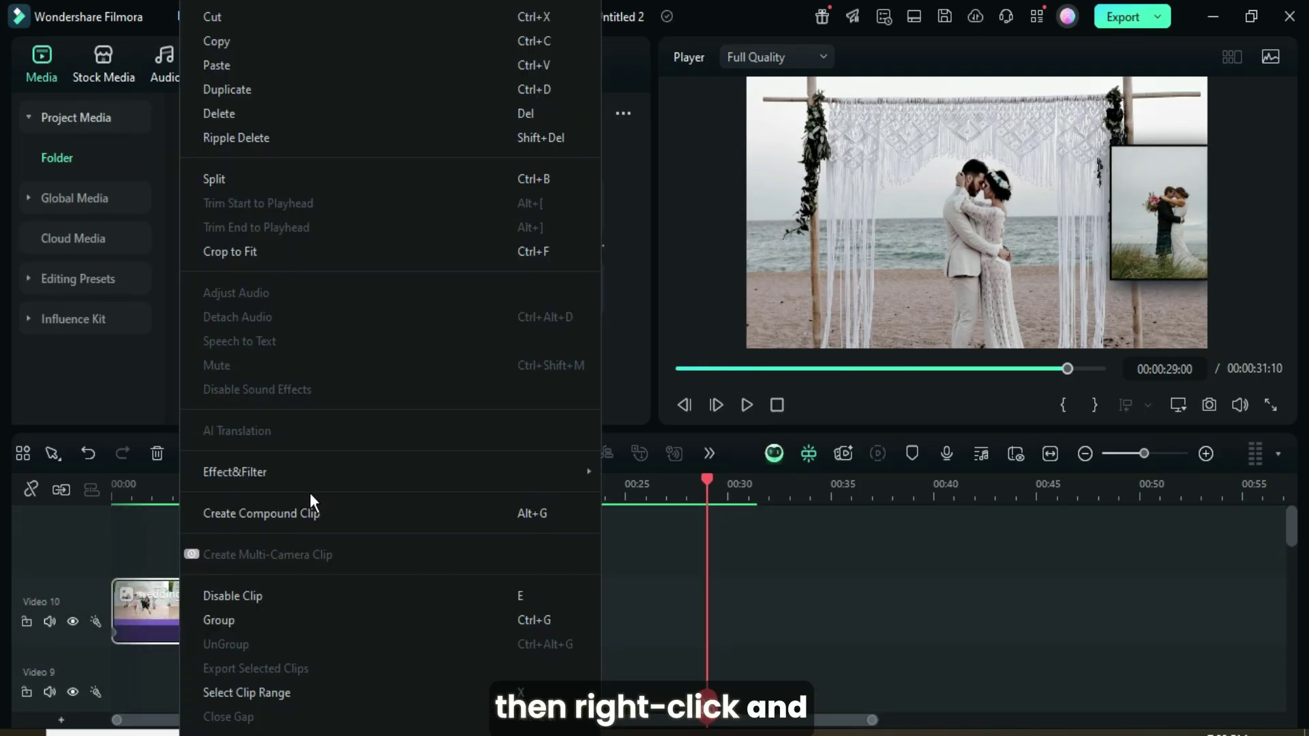
click(262, 514)
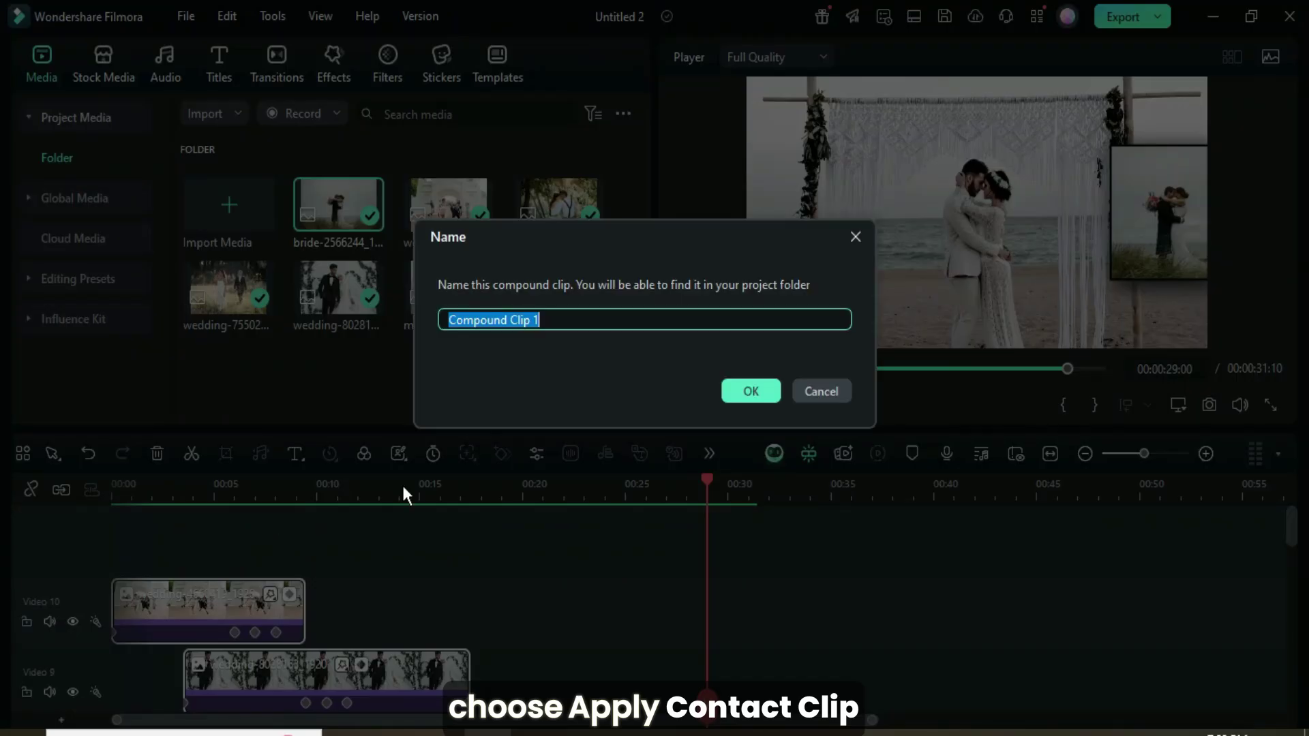
click(751, 392)
scroll(518, 621, down, 3)
scroll(517, 619, up, 5)
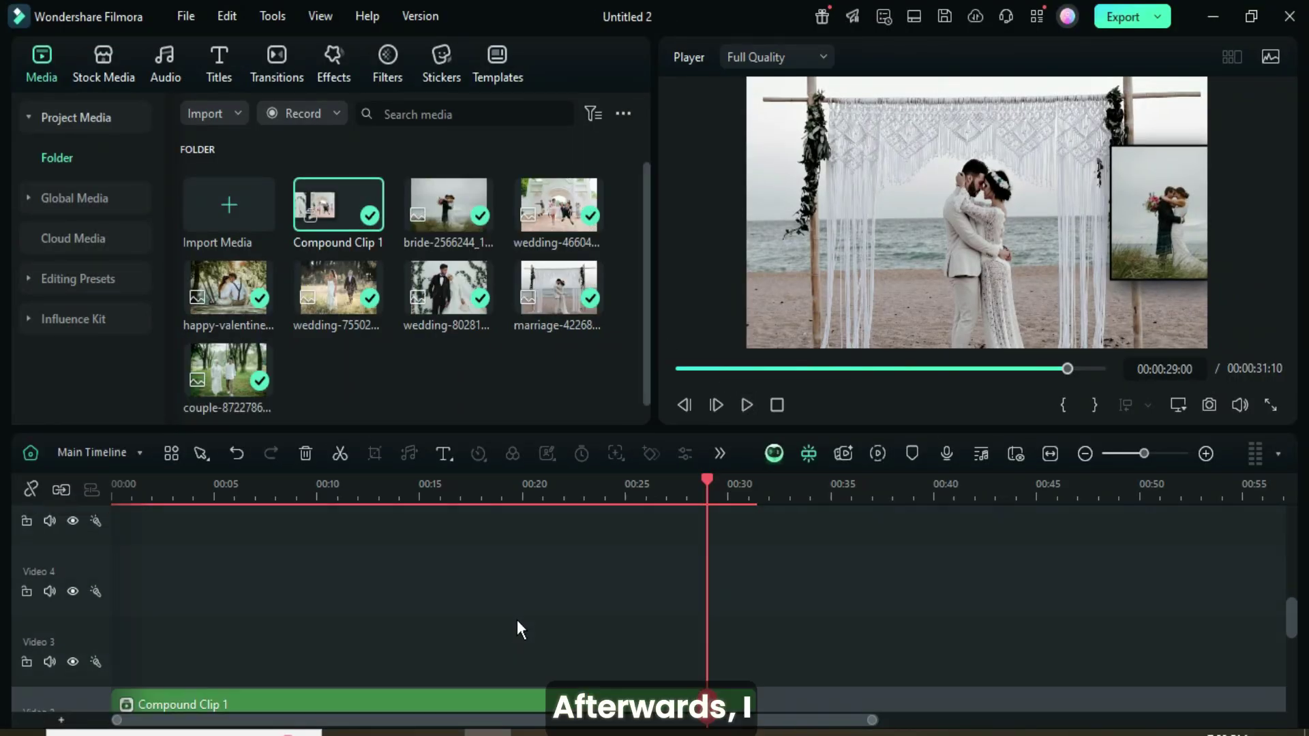
Delete the empty tracks left above Compound Clip 1 on Video 2
click(680, 368)
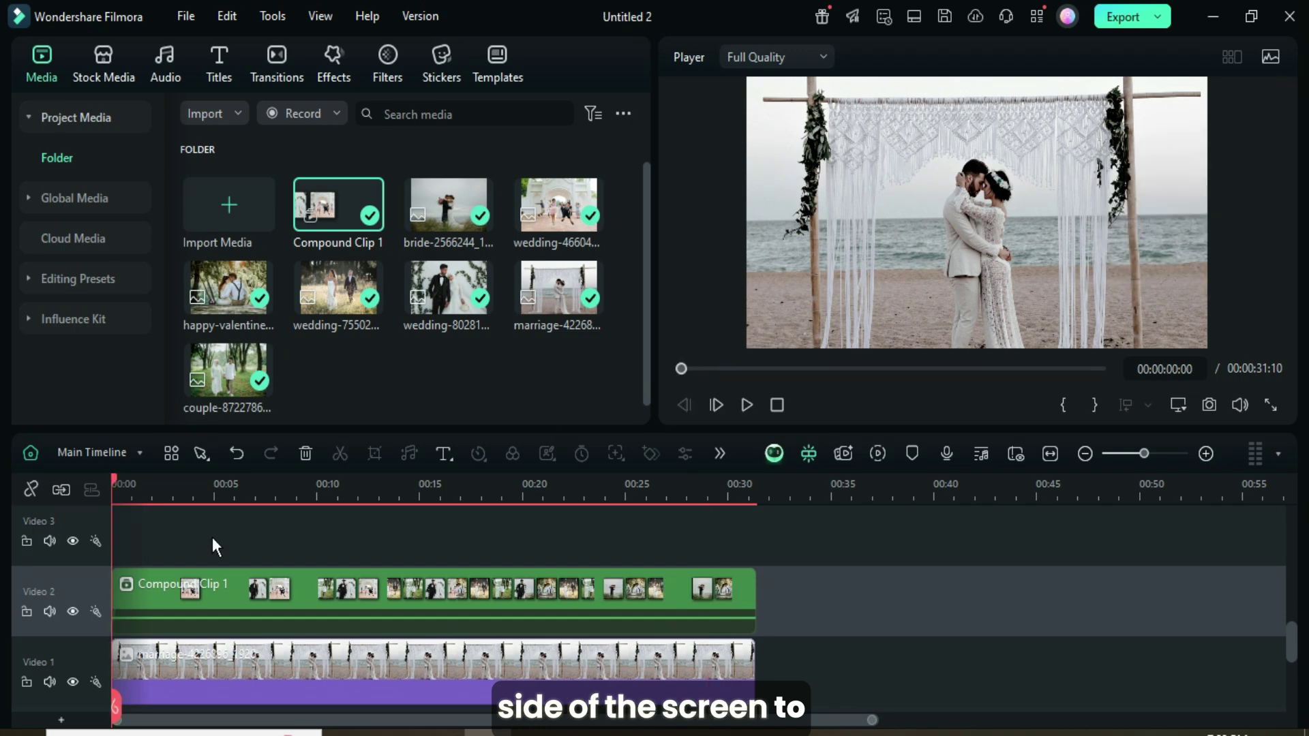
right_click(85, 576)
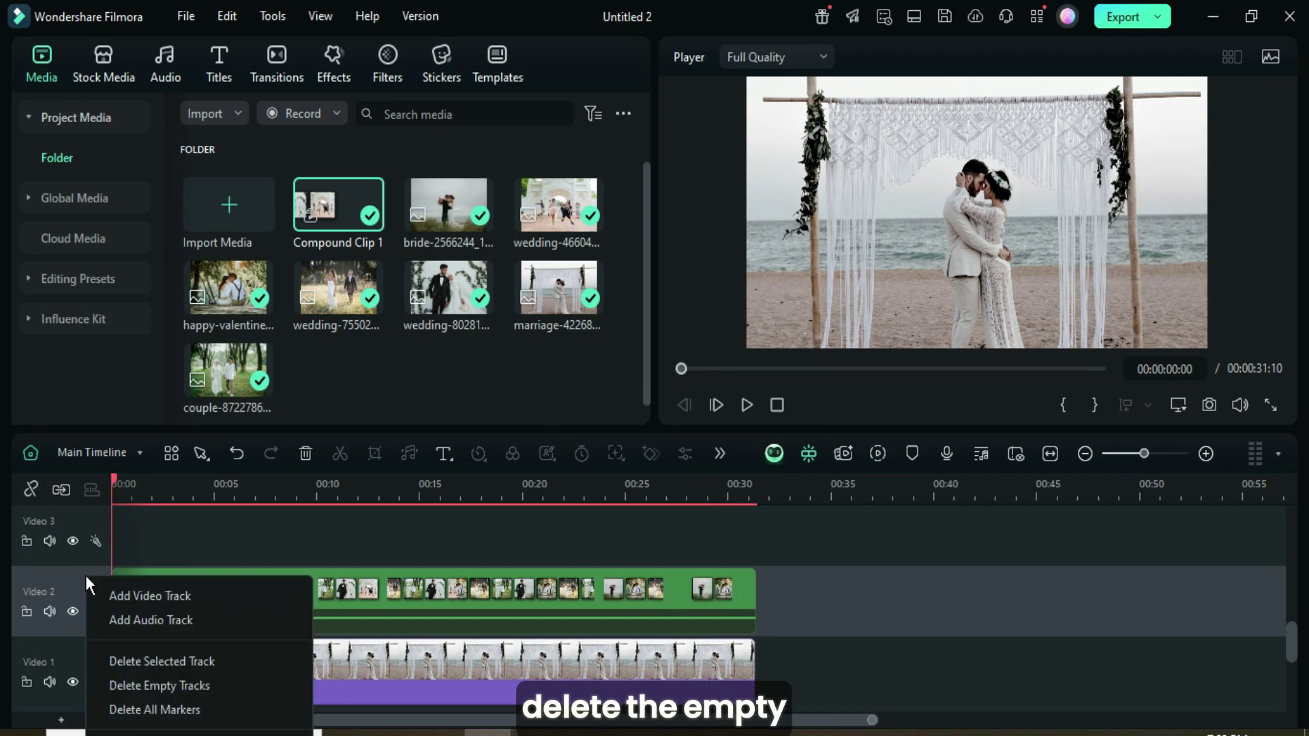
click(149, 683)
scroll(371, 599, down, 1)
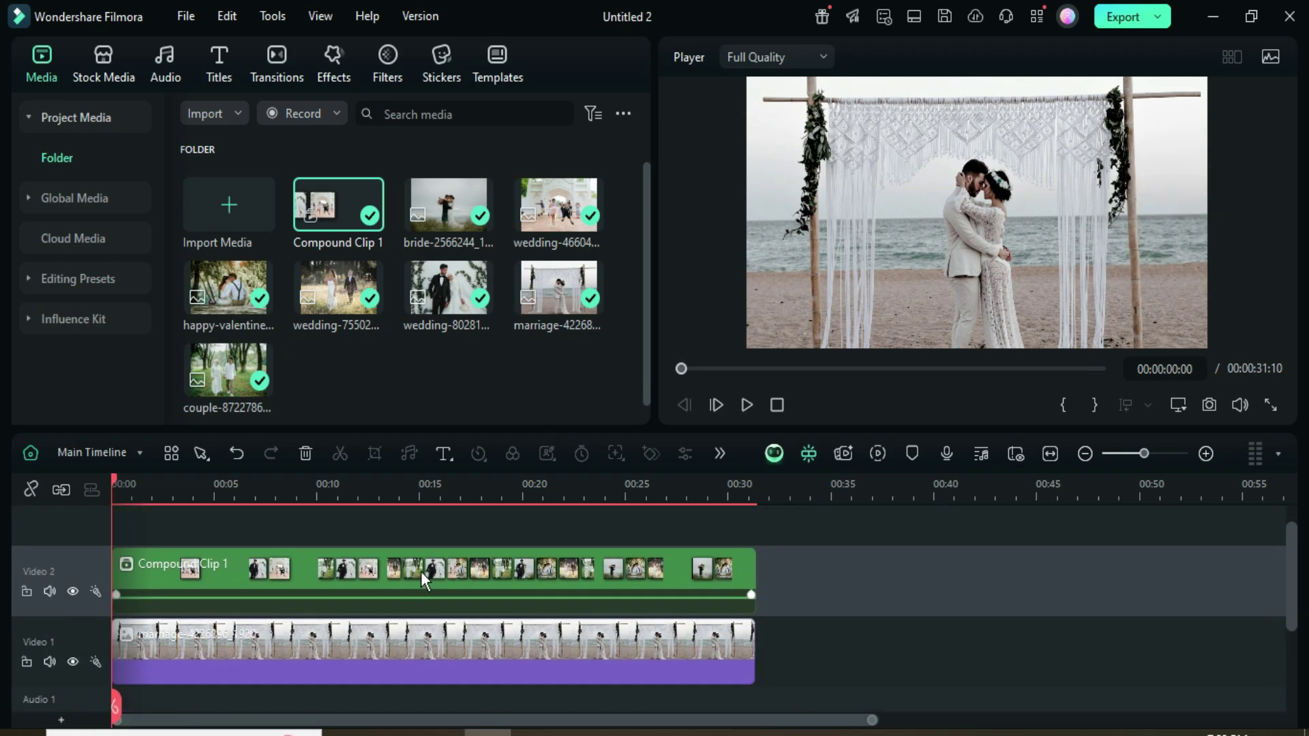
click(378, 583)
Apply the Square Blur effect to the beach background clip on Video 1
click(300, 653)
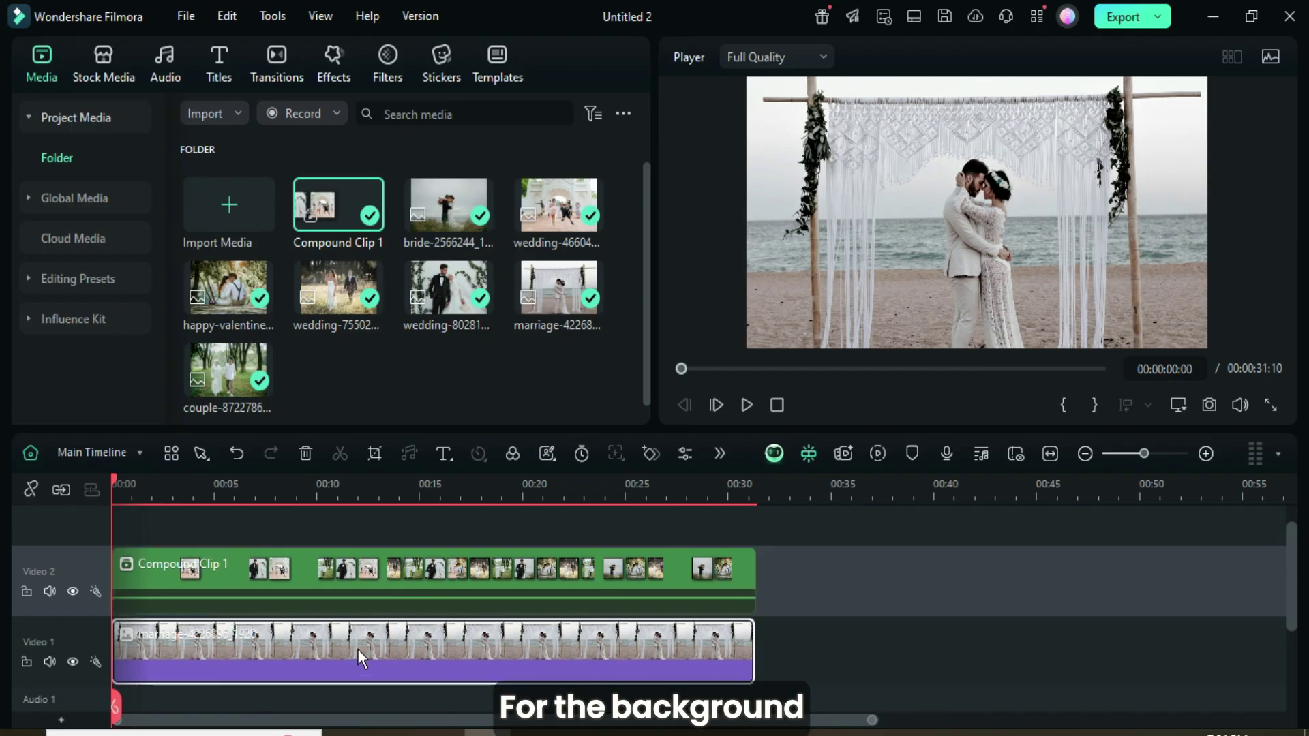
click(328, 68)
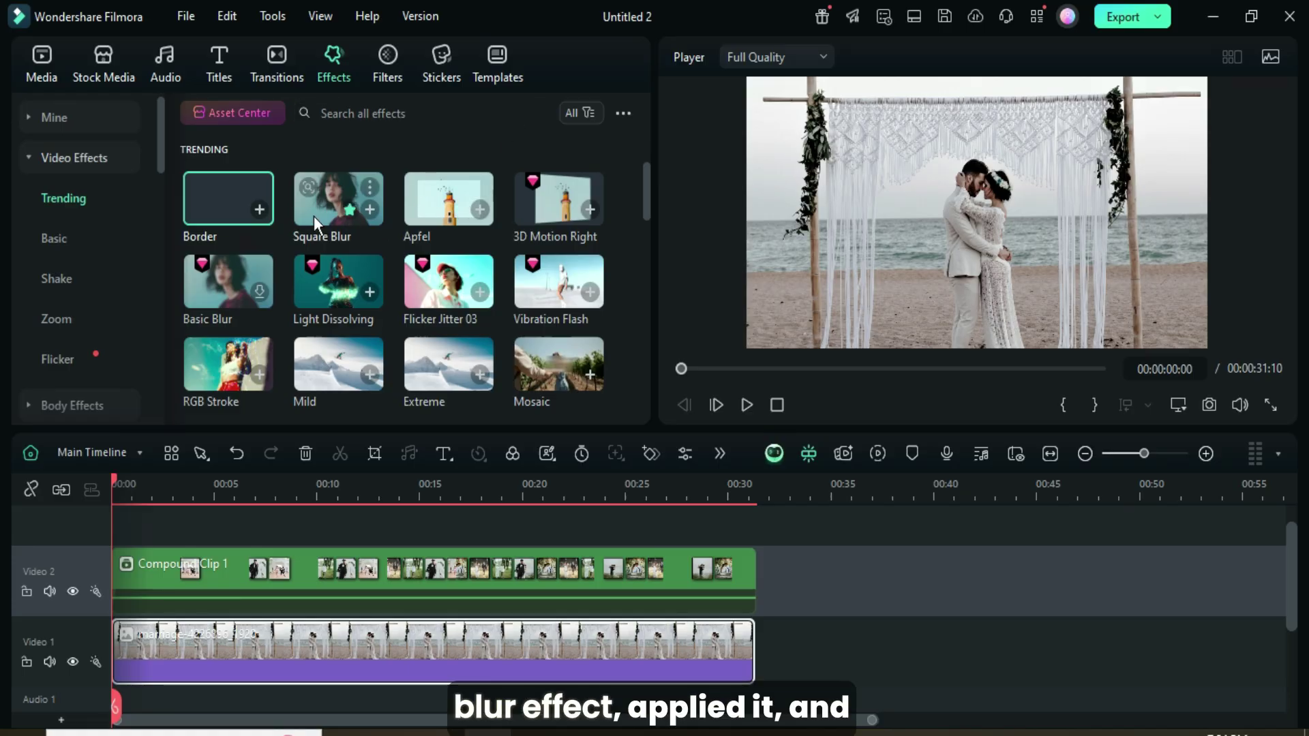
drag(331, 202, 251, 654)
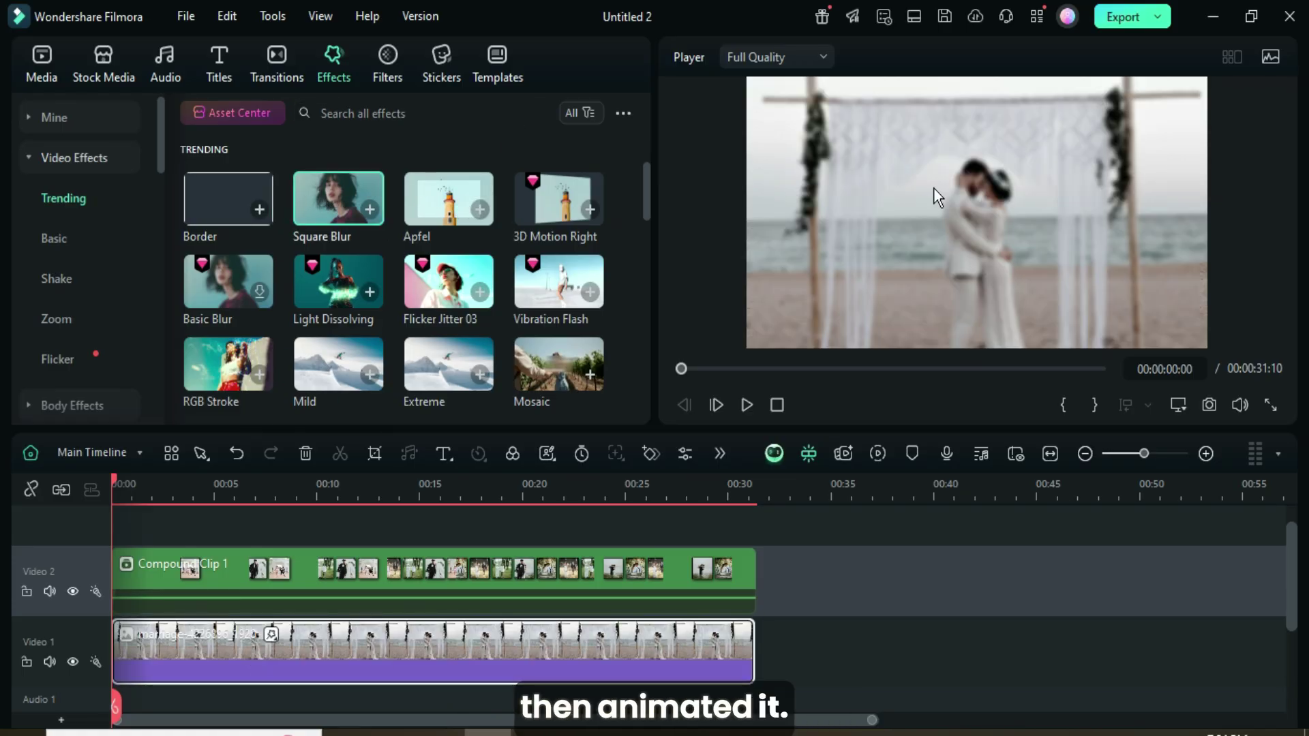
Keyframe the Square Blur size at 0 at the start and 3 at one second
drag(113, 473, 130, 474)
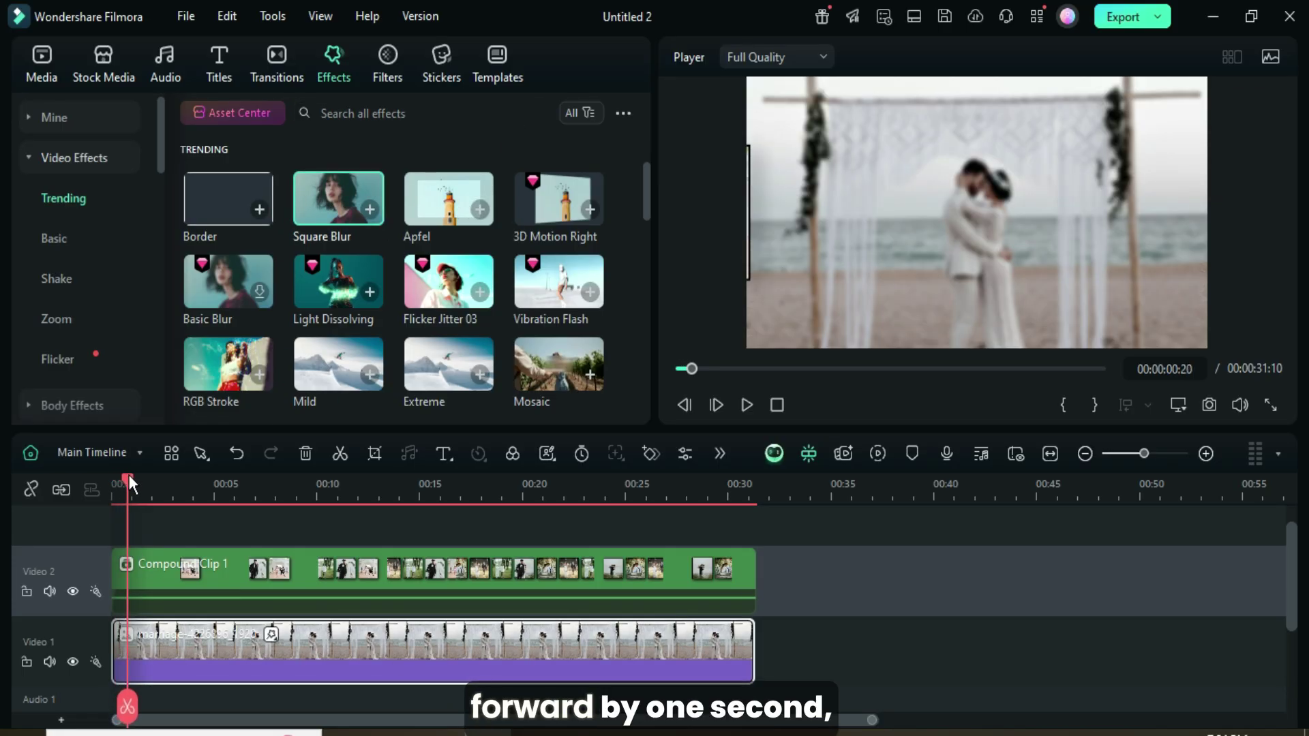
double_click(215, 664)
click(179, 60)
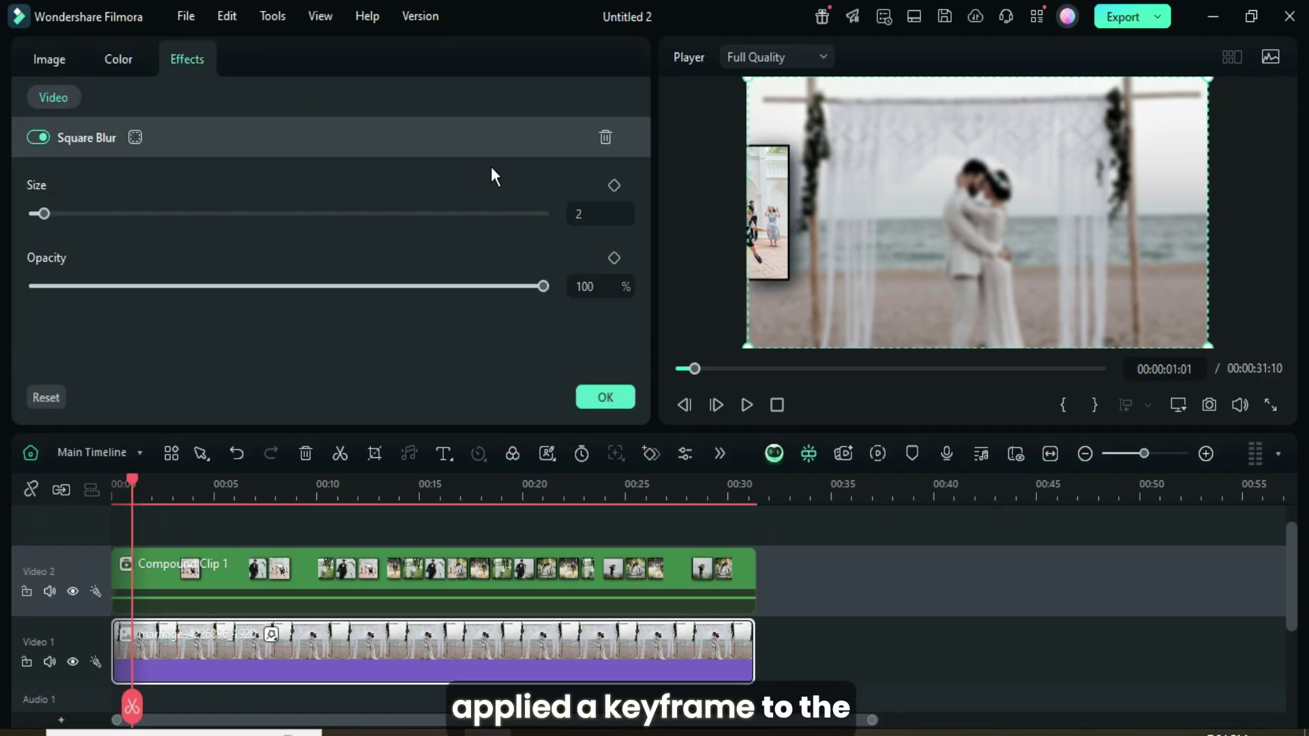
click(614, 185)
double_click(580, 214)
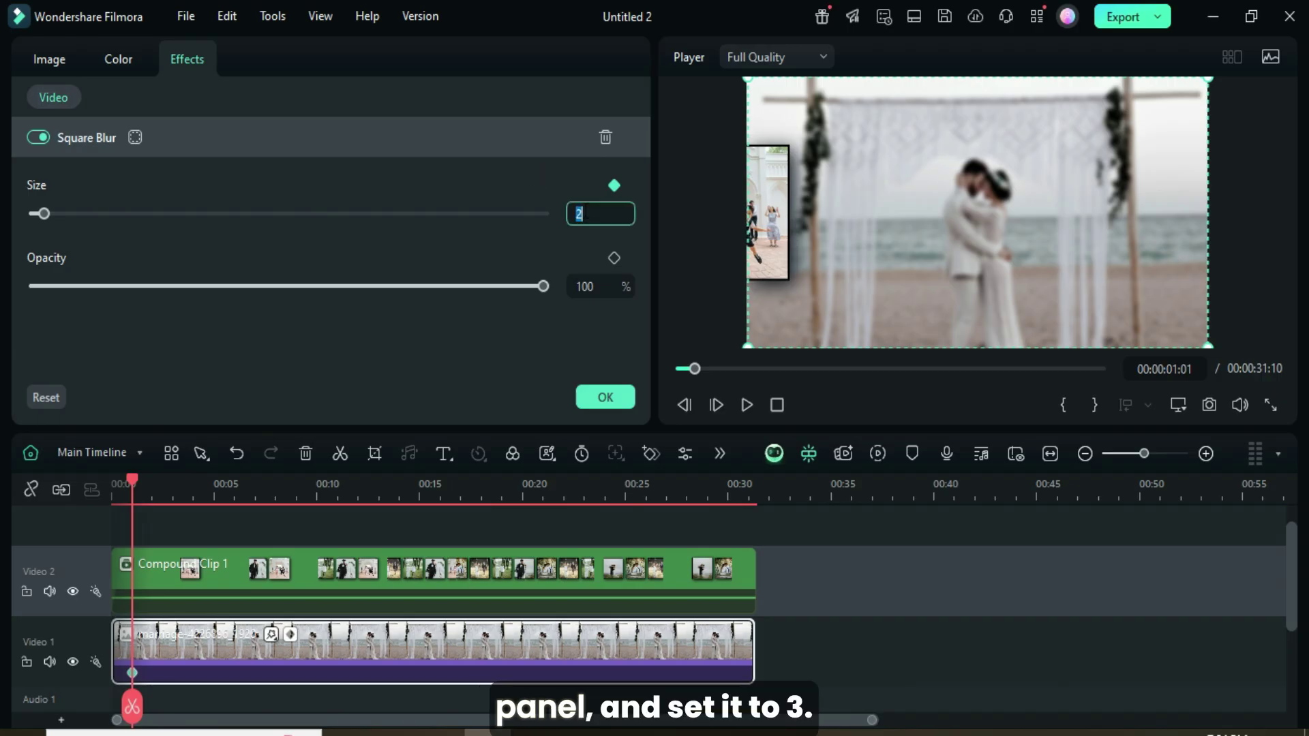
text(3)
key(Return)
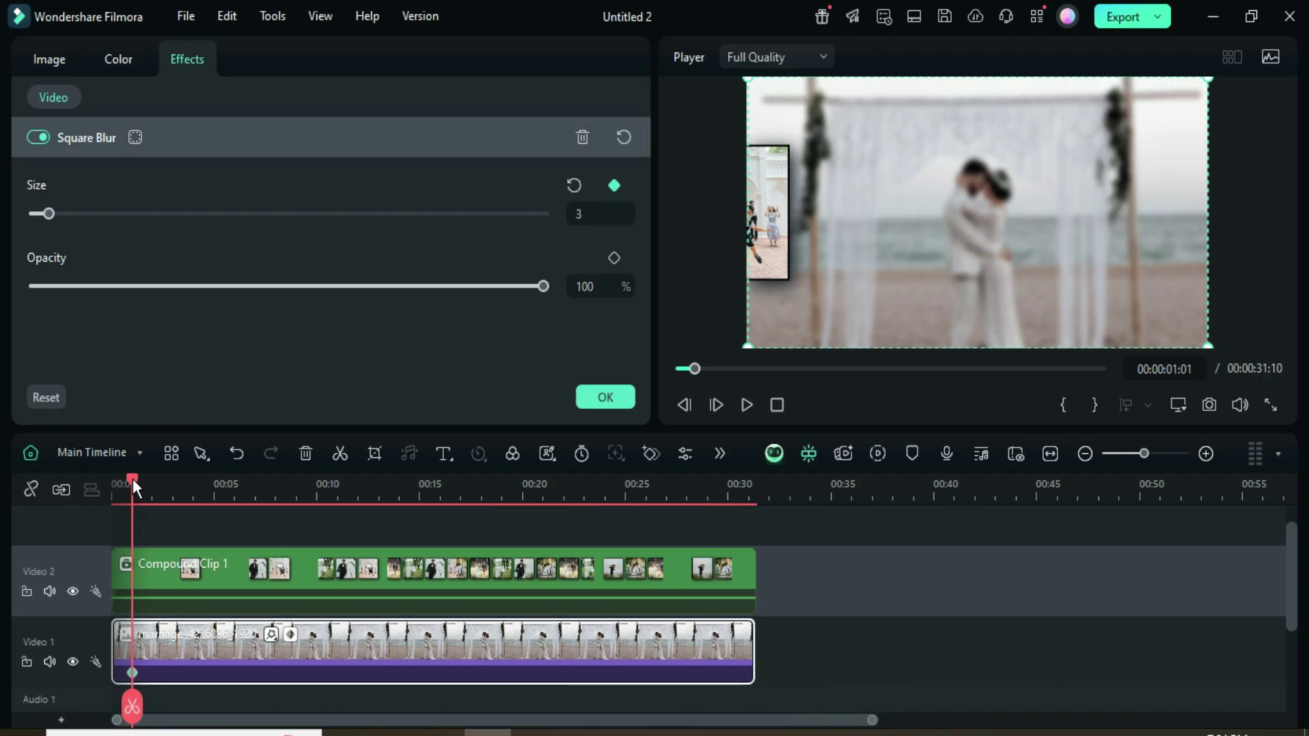
drag(133, 478, 104, 482)
click(31, 215)
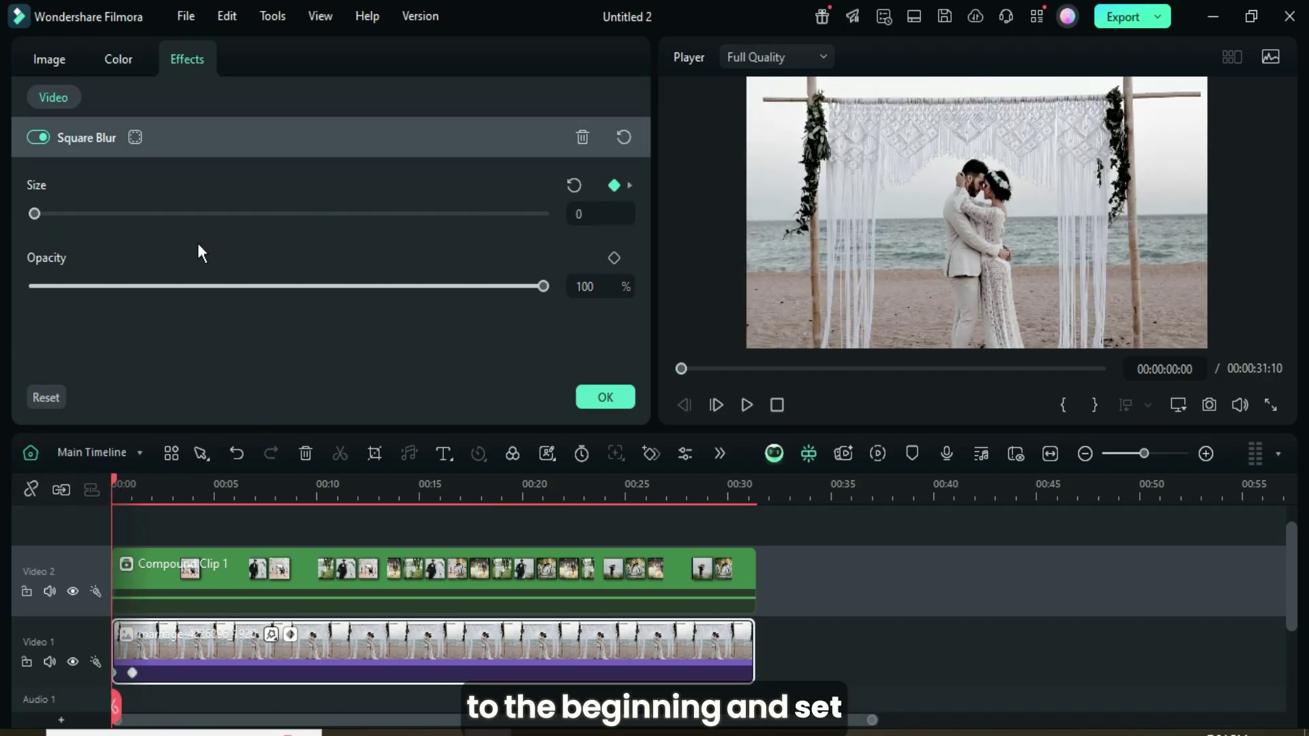
Keyframe the blur size at 3 at 00:00:27:01, dropping to 0 near 28 seconds
drag(116, 480, 667, 497)
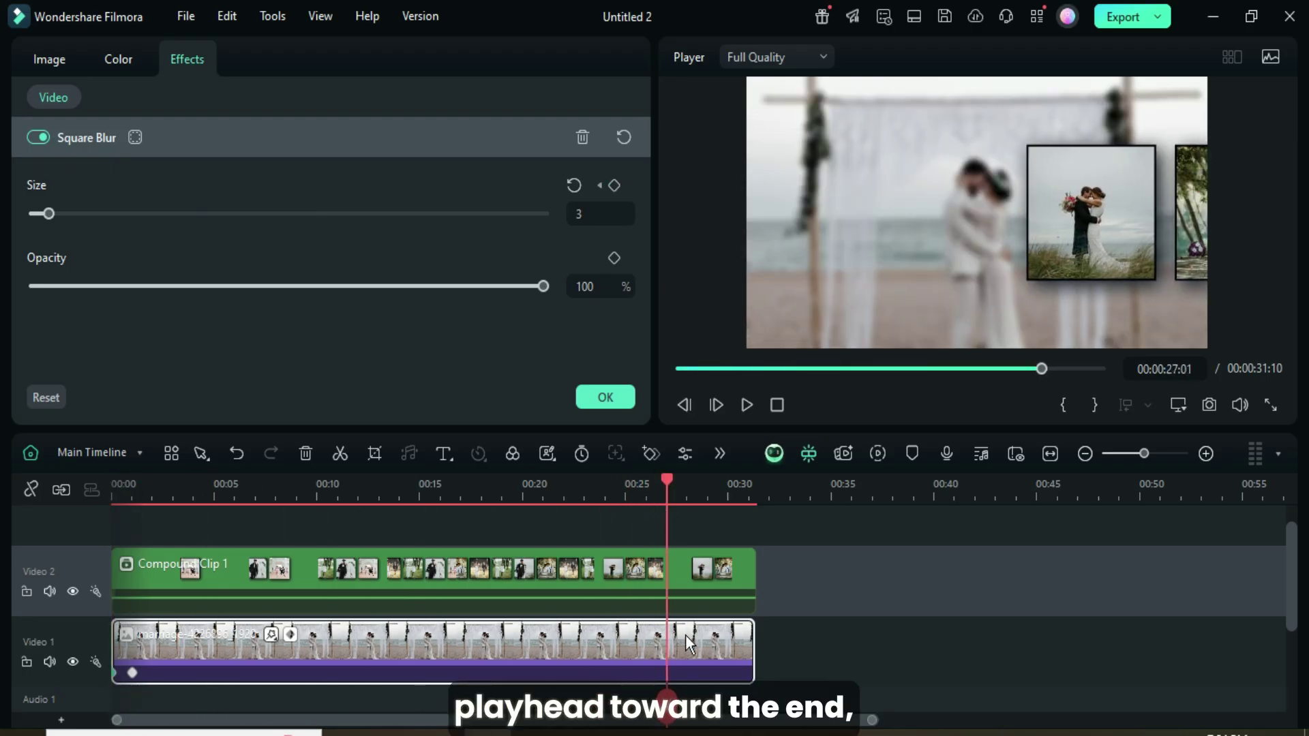
click(615, 186)
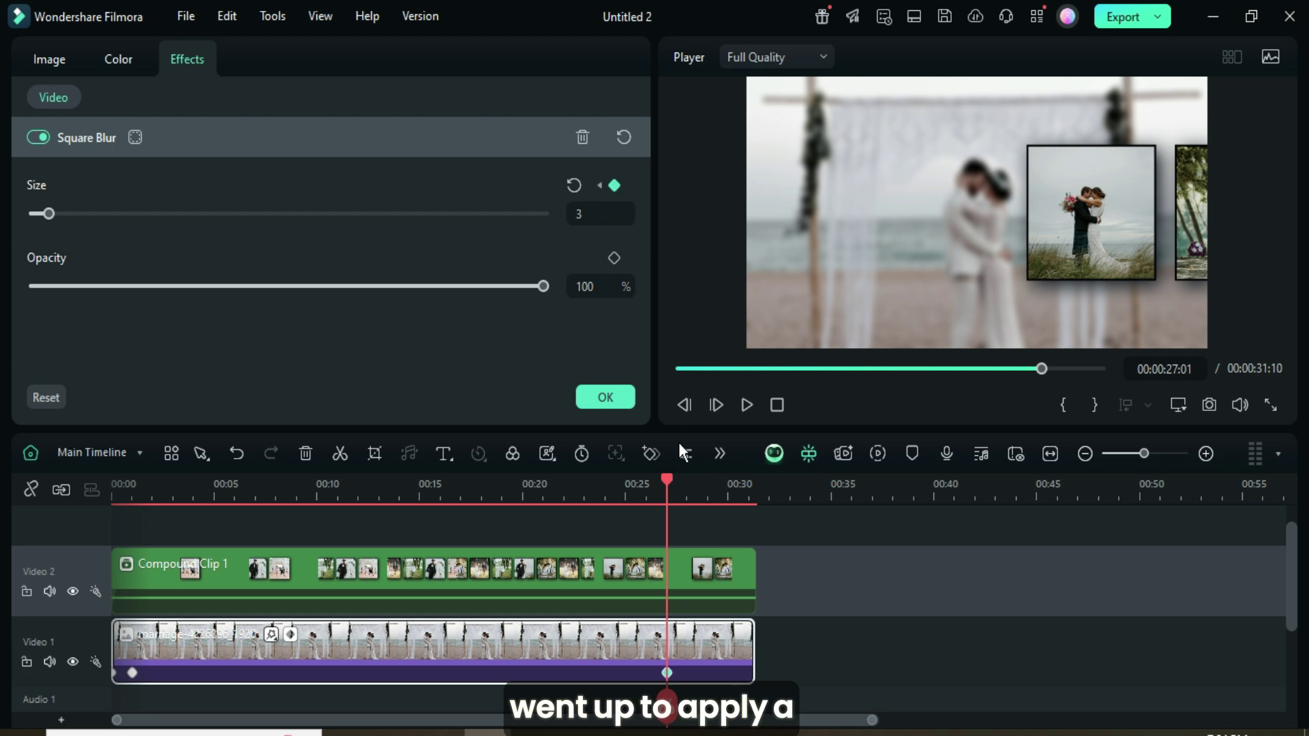
click(687, 480)
drag(685, 479, 685, 481)
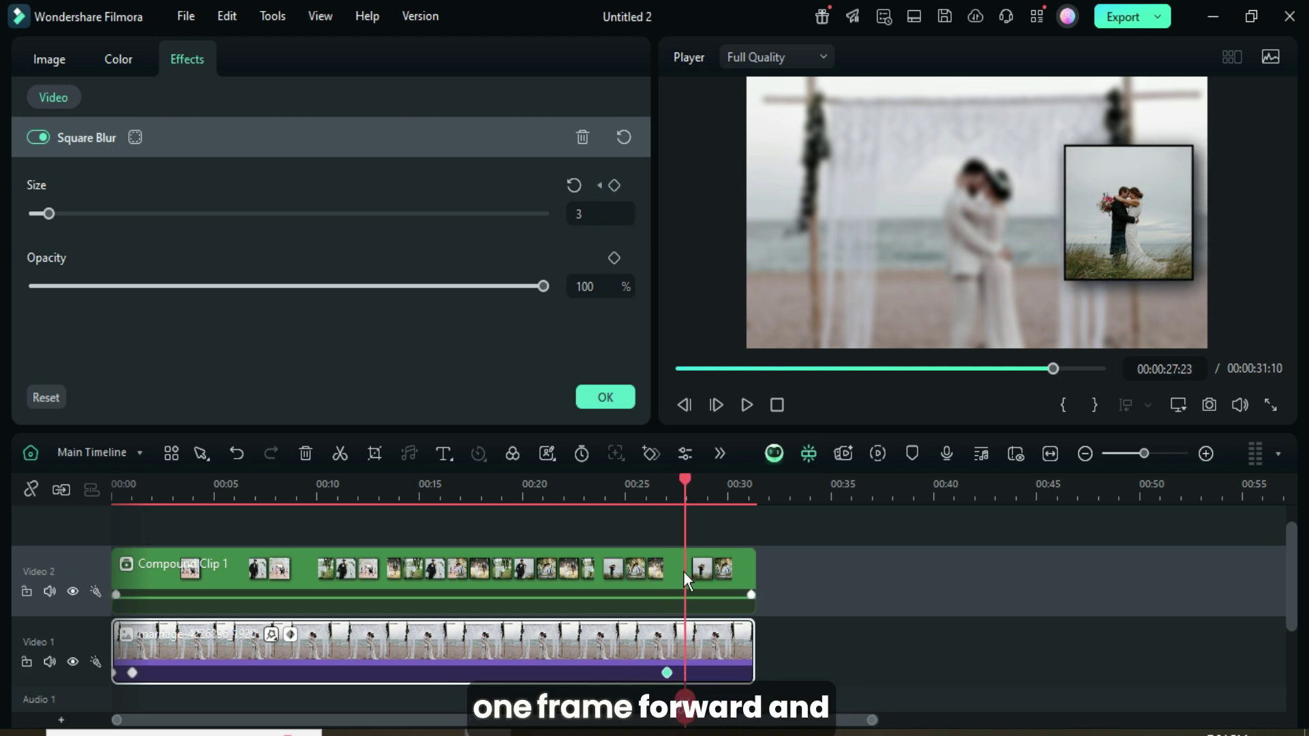
click(686, 478)
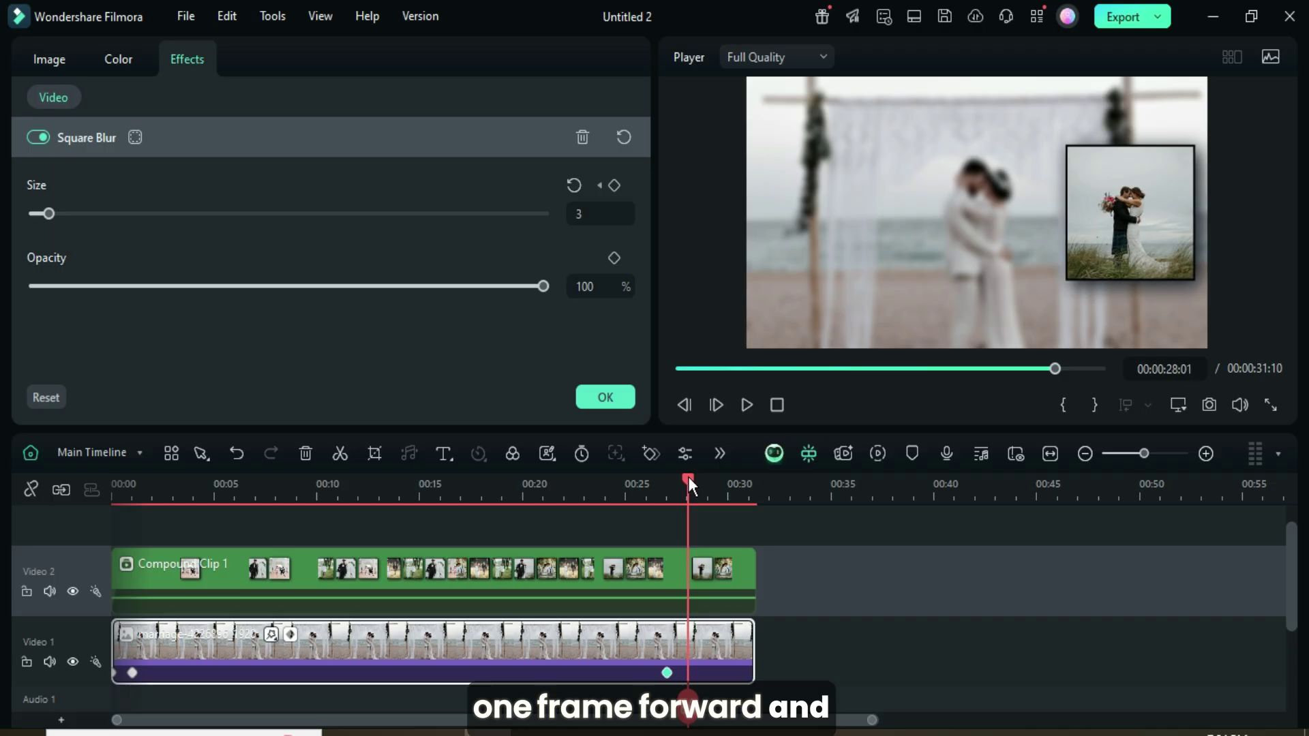
click(614, 185)
drag(47, 212, 34, 214)
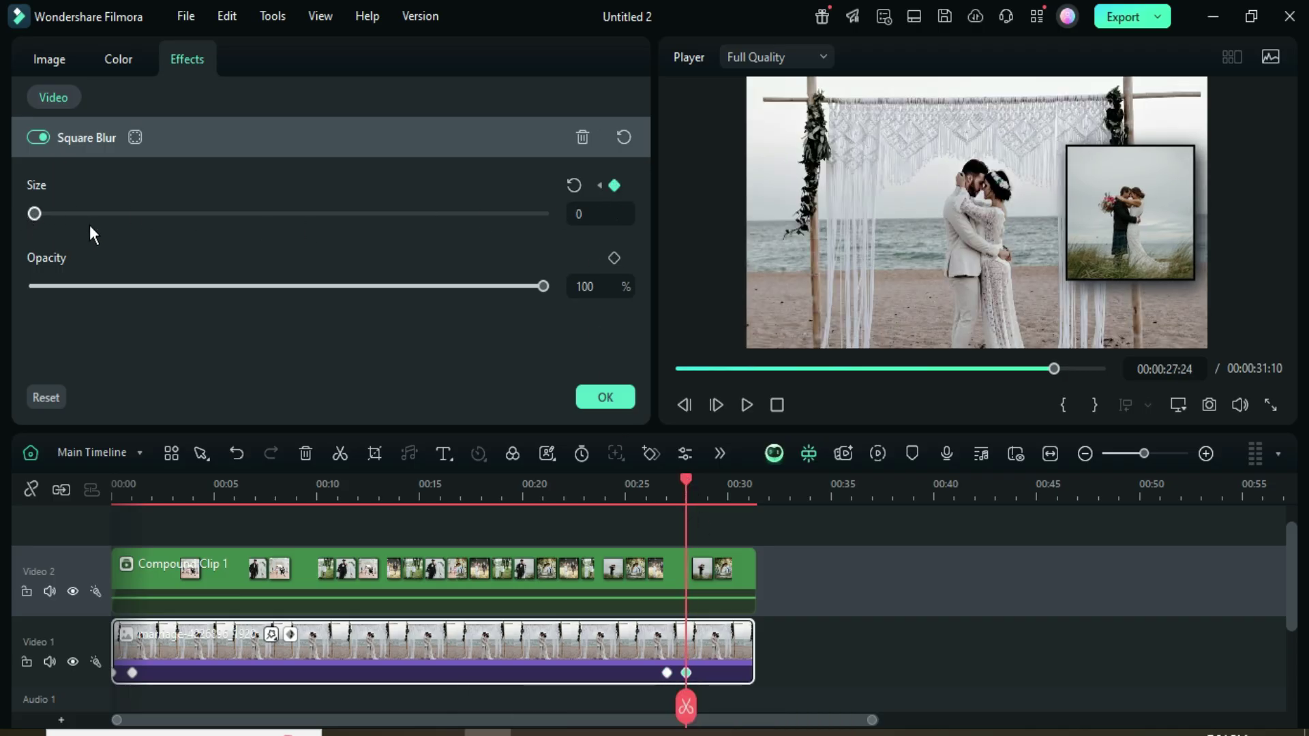
Place Moody Wedding Overlay 04 above Compound Clip 1, spanning the full 00:00:31:08
click(680, 369)
click(604, 397)
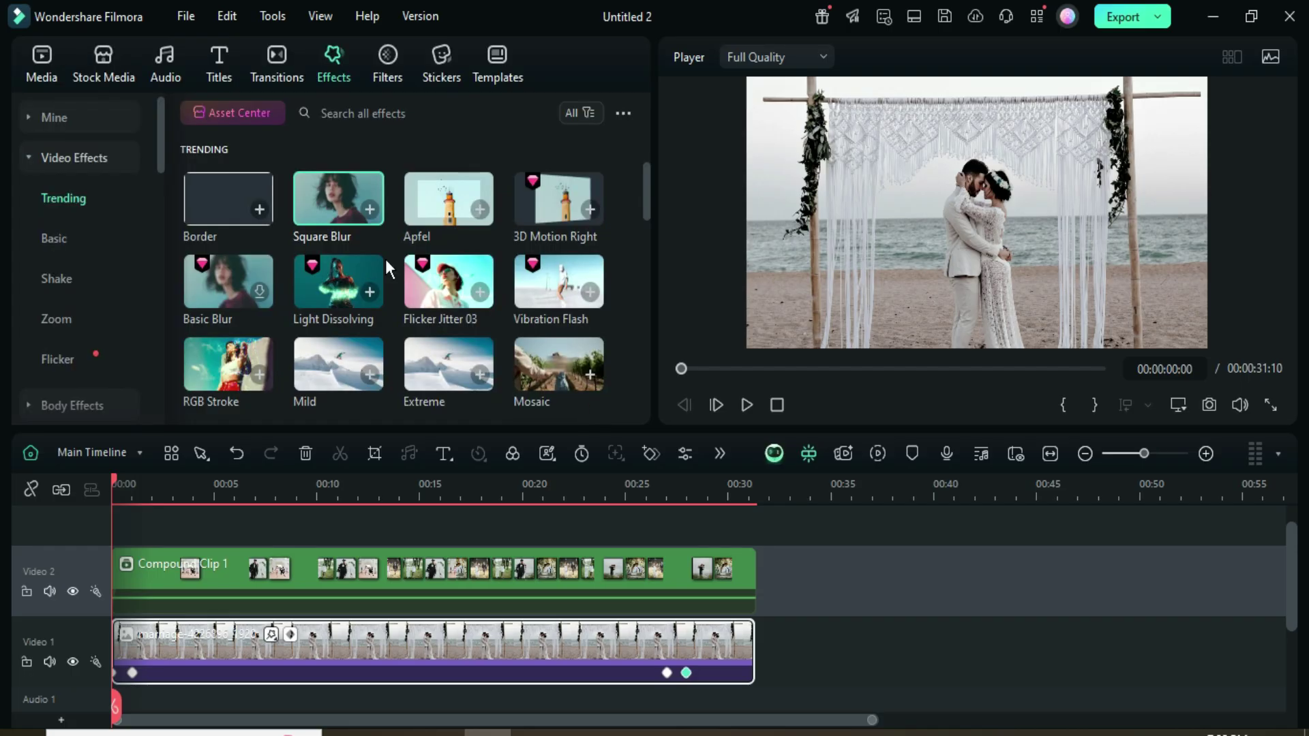
click(361, 113)
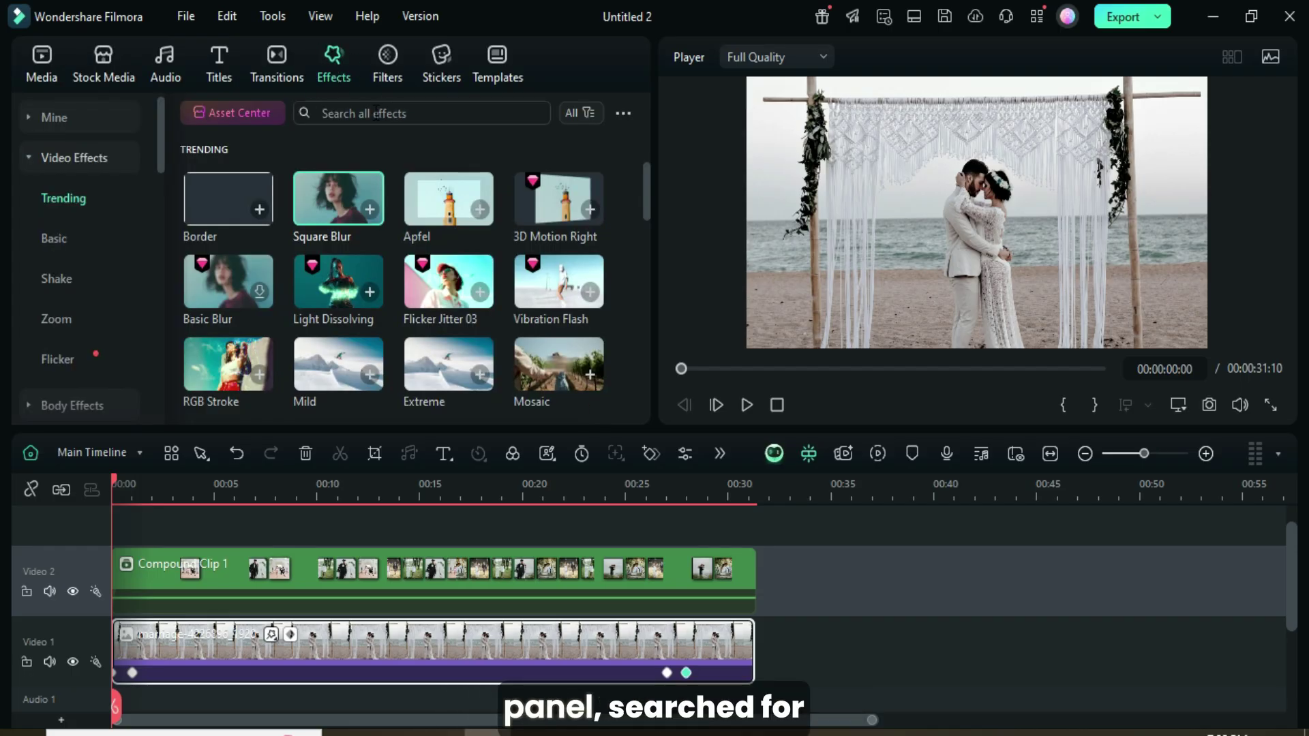
click(378, 167)
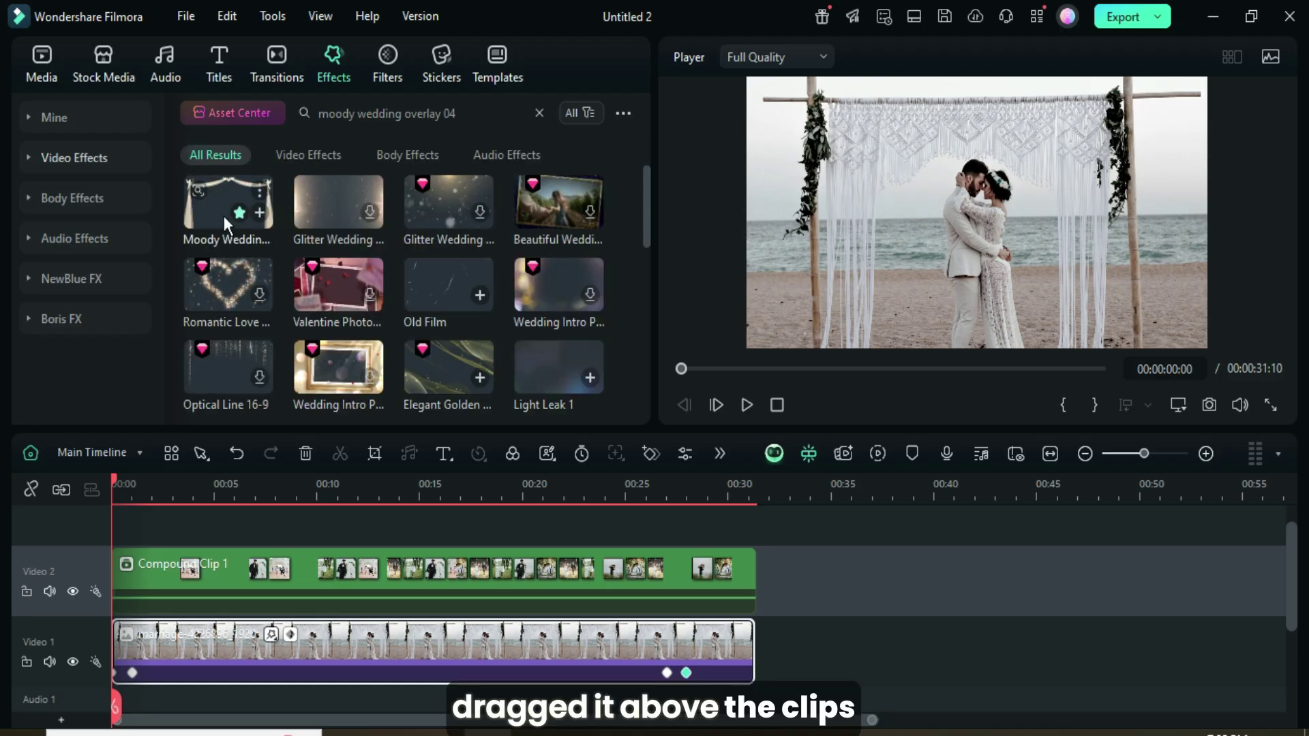
scroll(240, 575, up, 1)
drag(229, 204, 755, 561)
scroll(598, 619, down, 1)
Render the timeline and play the finished wedding slideshow with the drape overlay
click(877, 454)
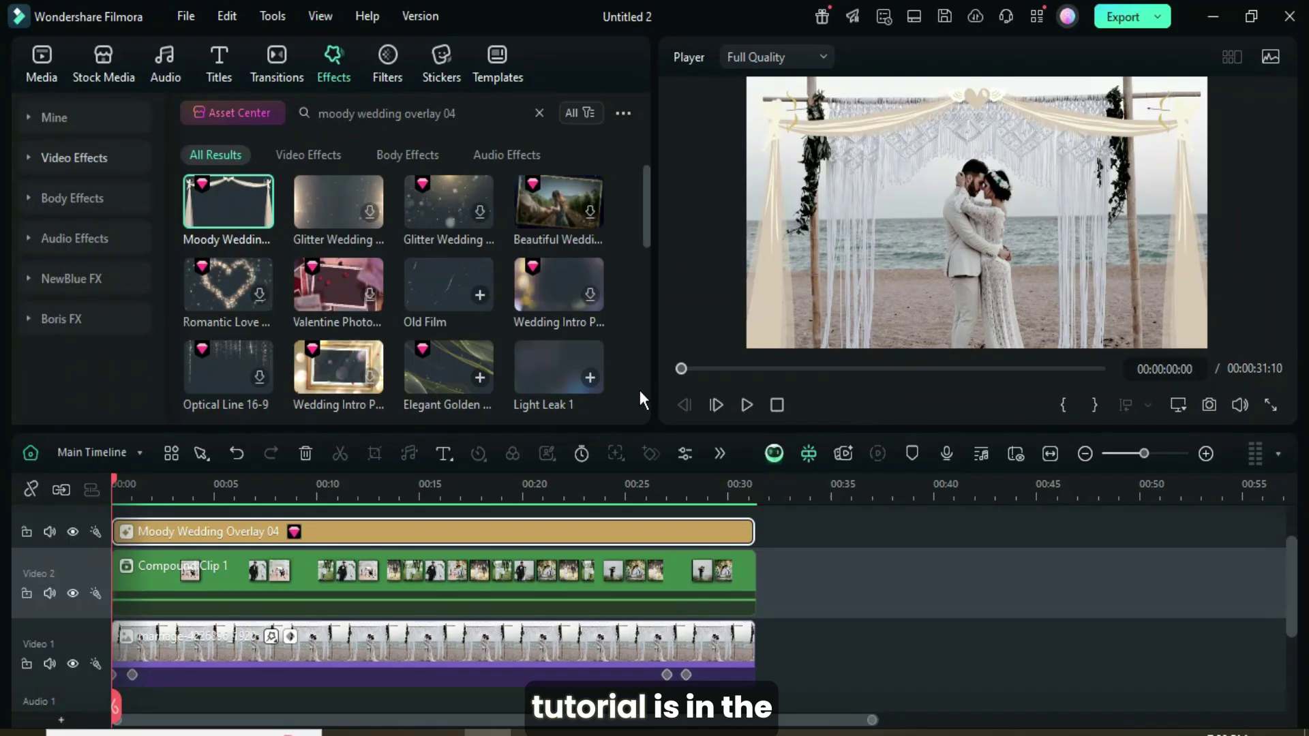
click(43, 64)
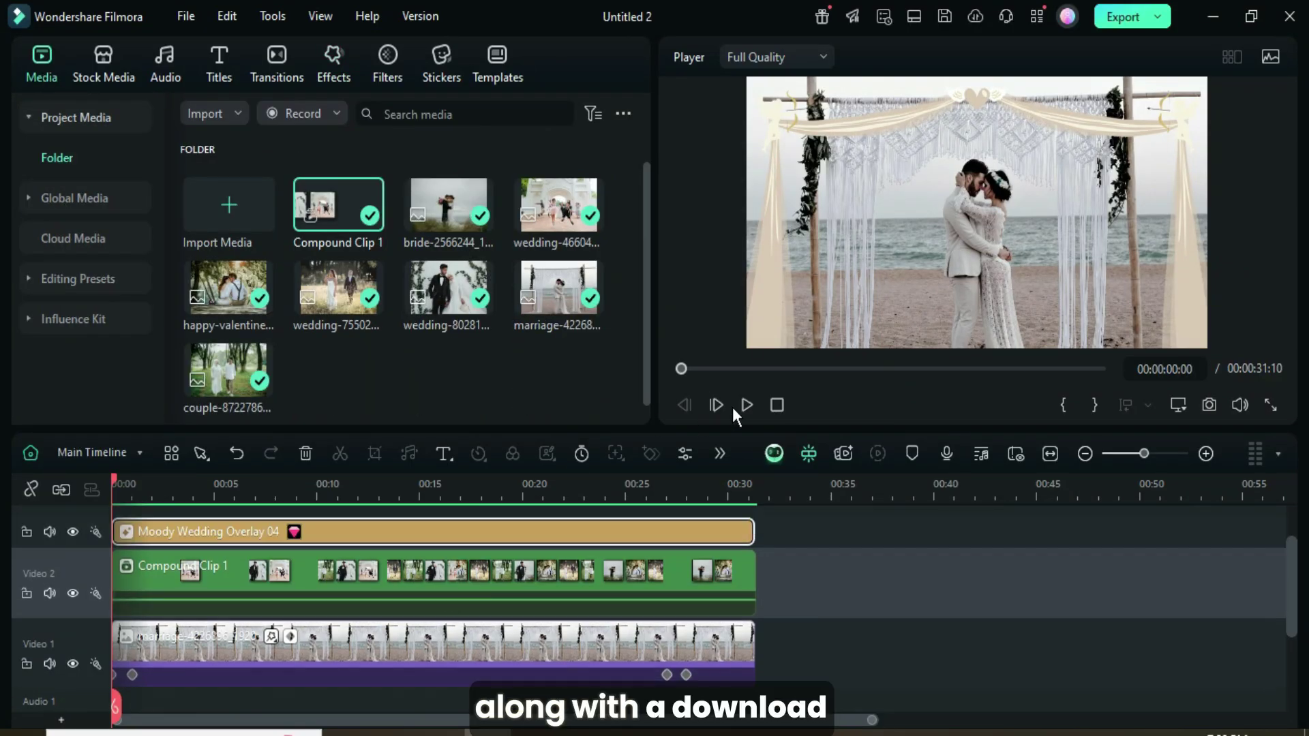
click(746, 404)
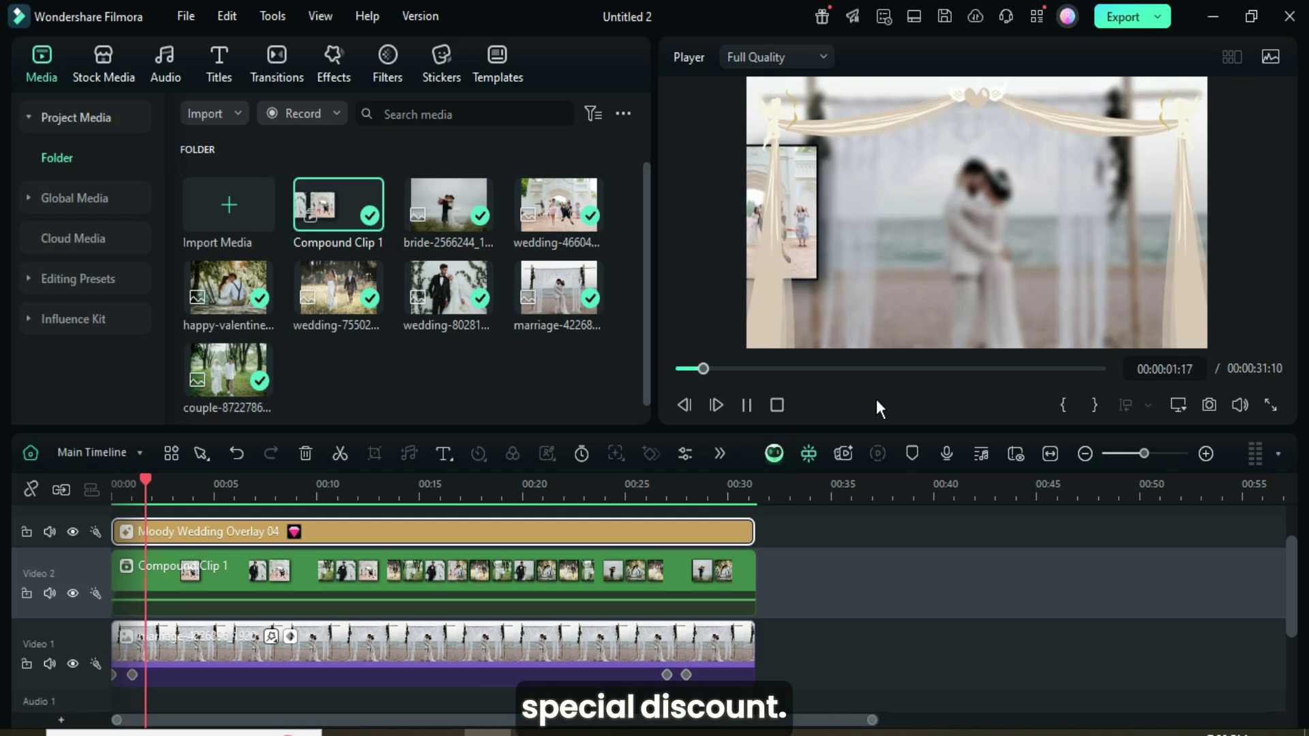